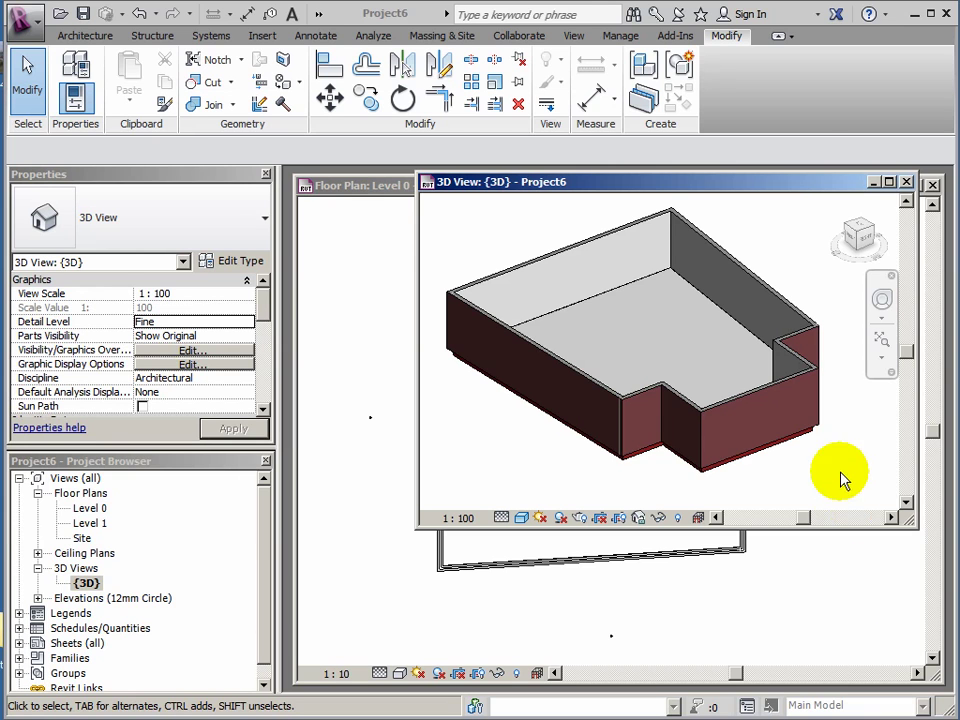
- Close the 3D view window and return to the Level 0 floor plan
drag(825, 181, 763, 229)
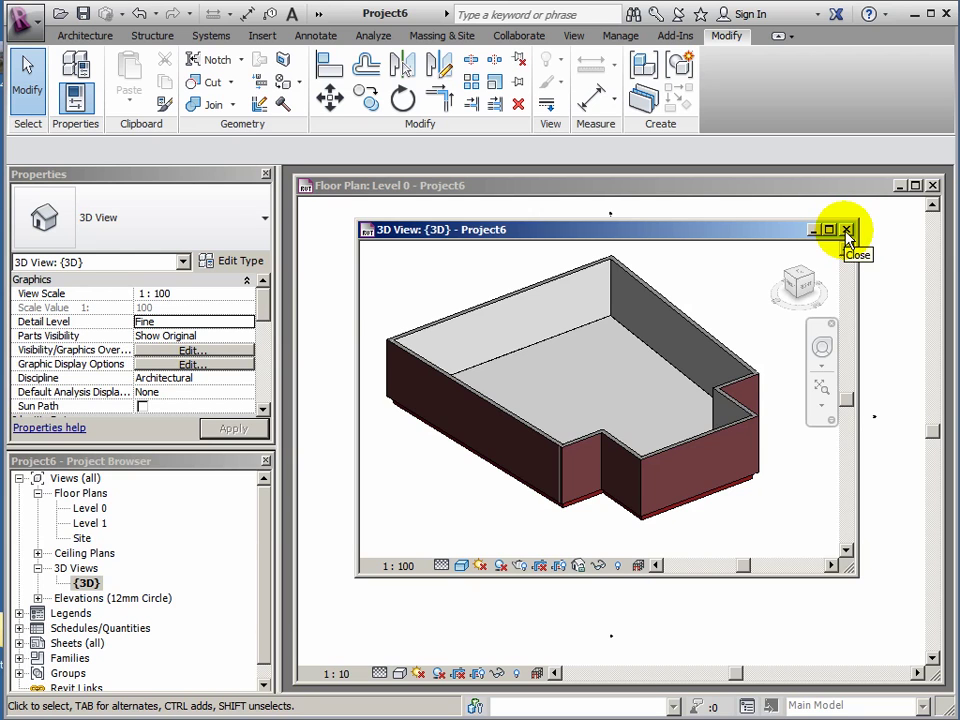
click(846, 232)
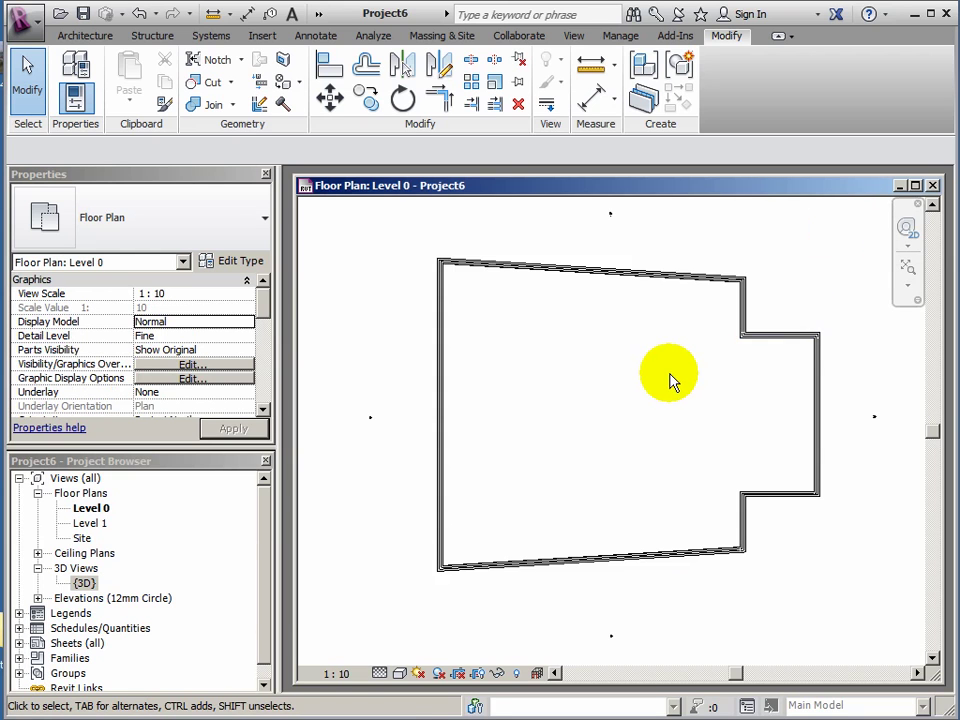
mouse_move(670, 382)
middle_down()
mouse_move(658, 392)
mouse_move(664, 380)
middle_up()
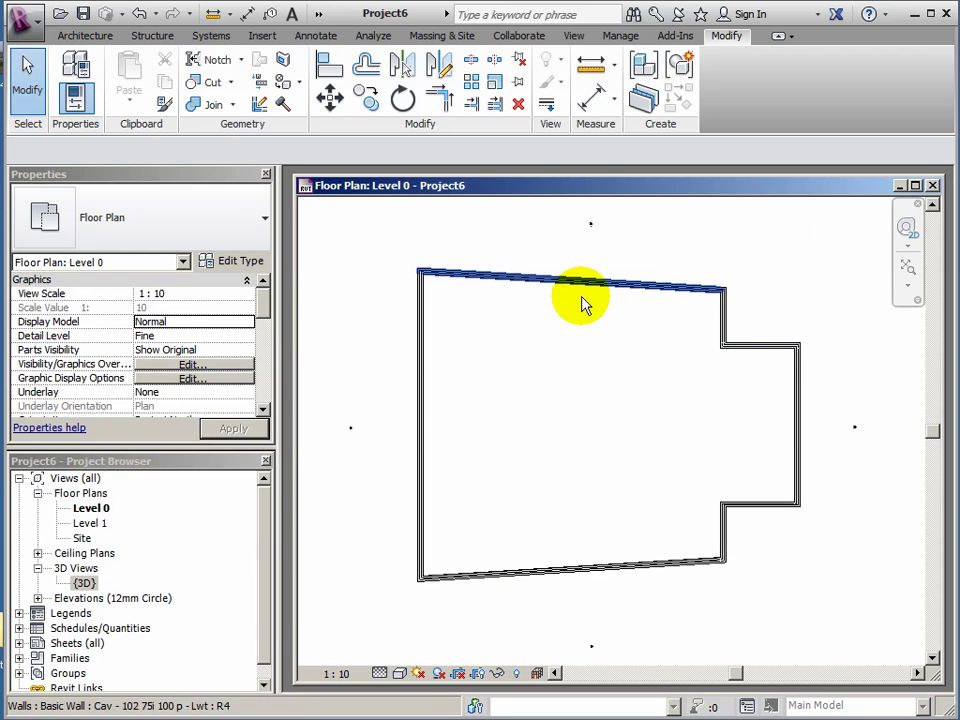
- Start the Wall tool with the Partn - p 100 p - Block type and zoom to the notch corner
click(88, 36)
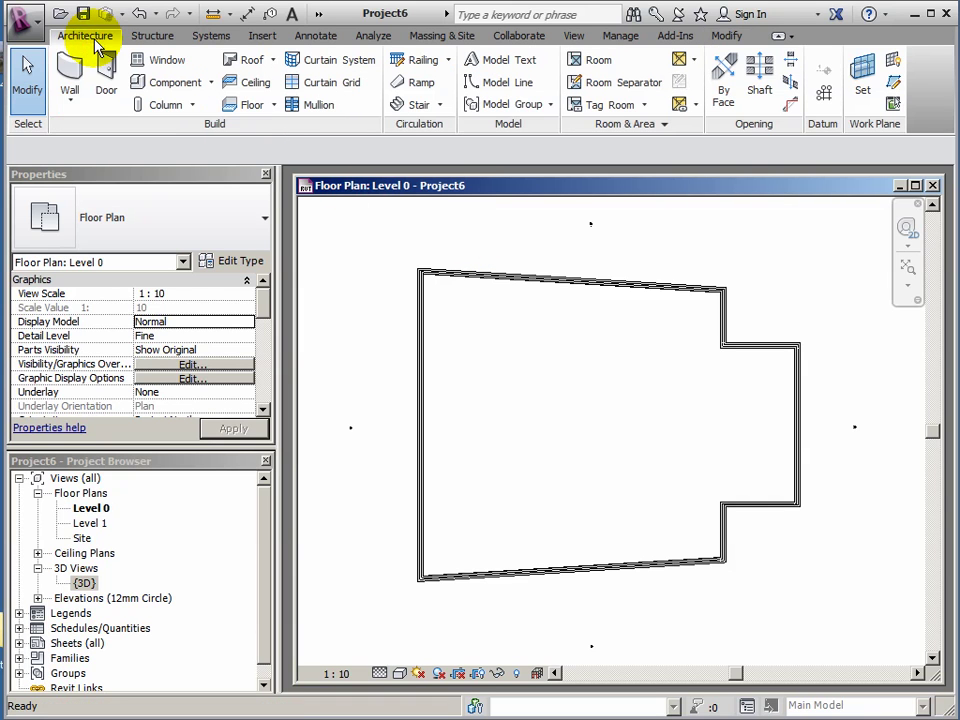
click(70, 85)
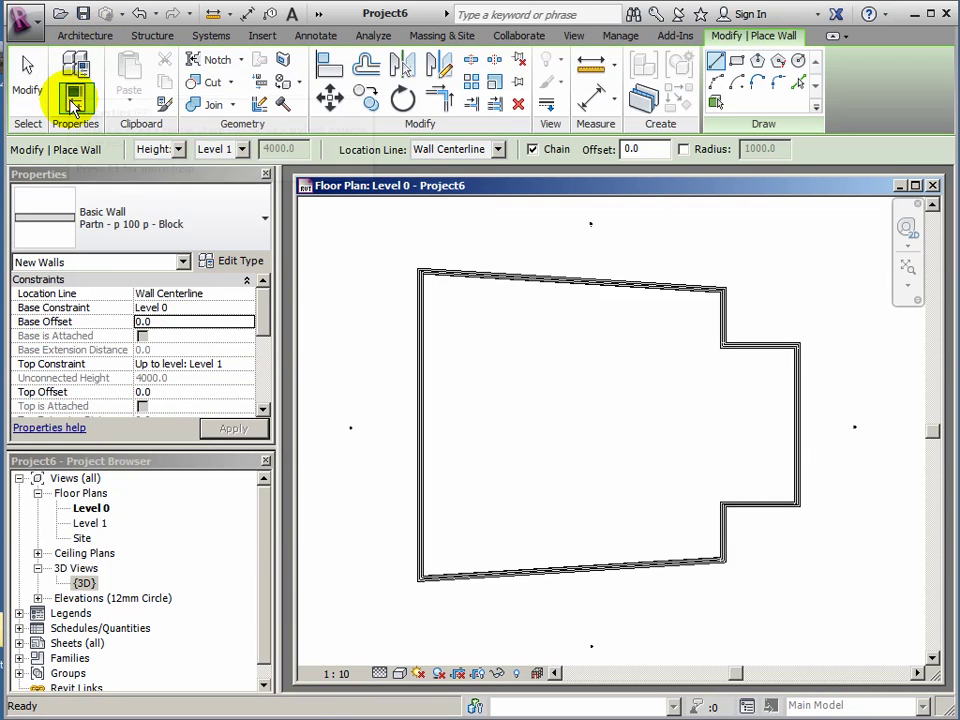
click(258, 222)
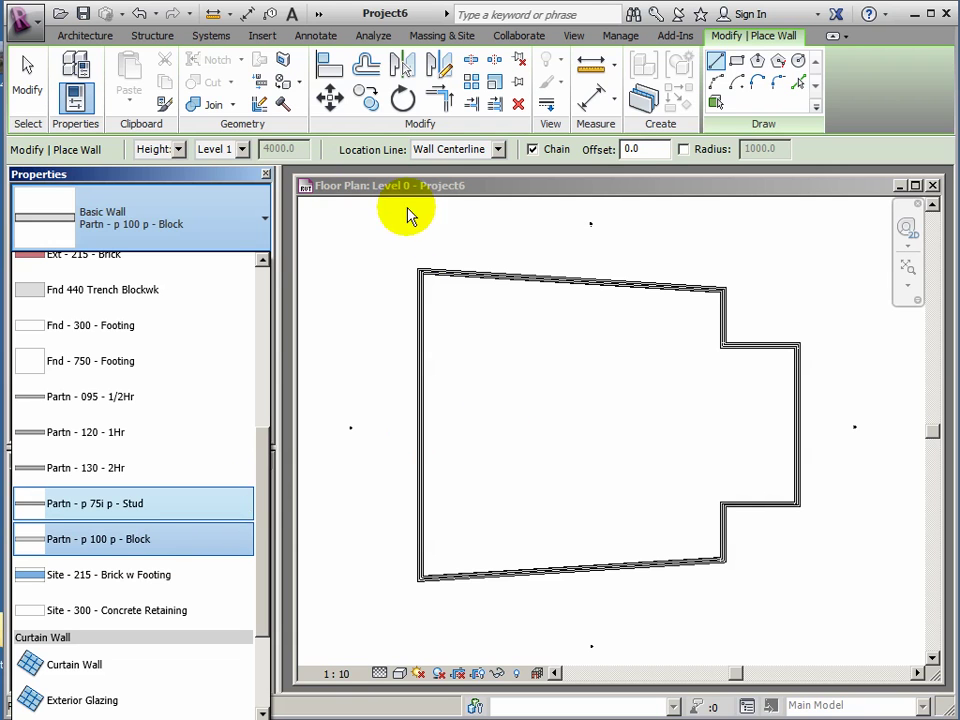
click(740, 413)
middle_drag(705, 399, 662, 407)
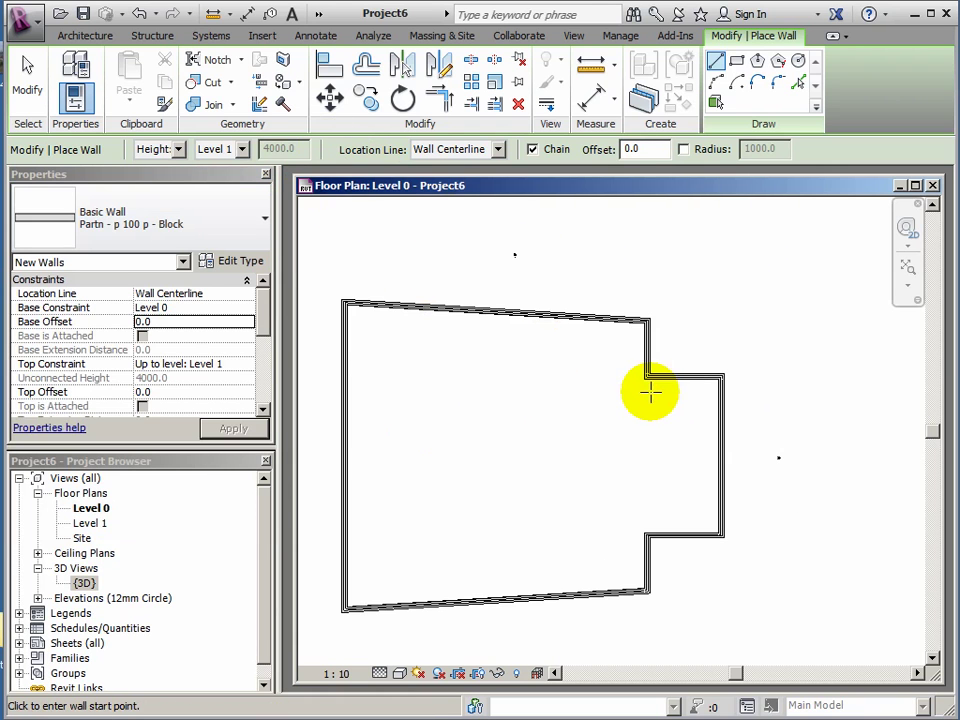
scroll(644, 375, up, 4)
scroll(644, 375, up, 4)
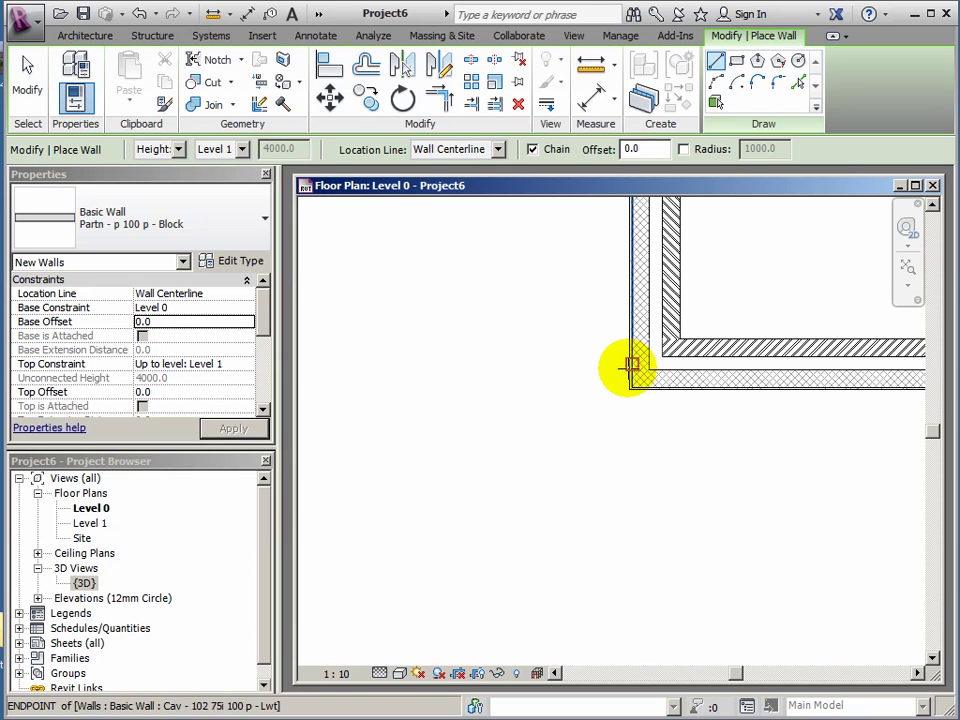
middle_drag(662, 369, 604, 438)
scroll(604, 438, up, 2)
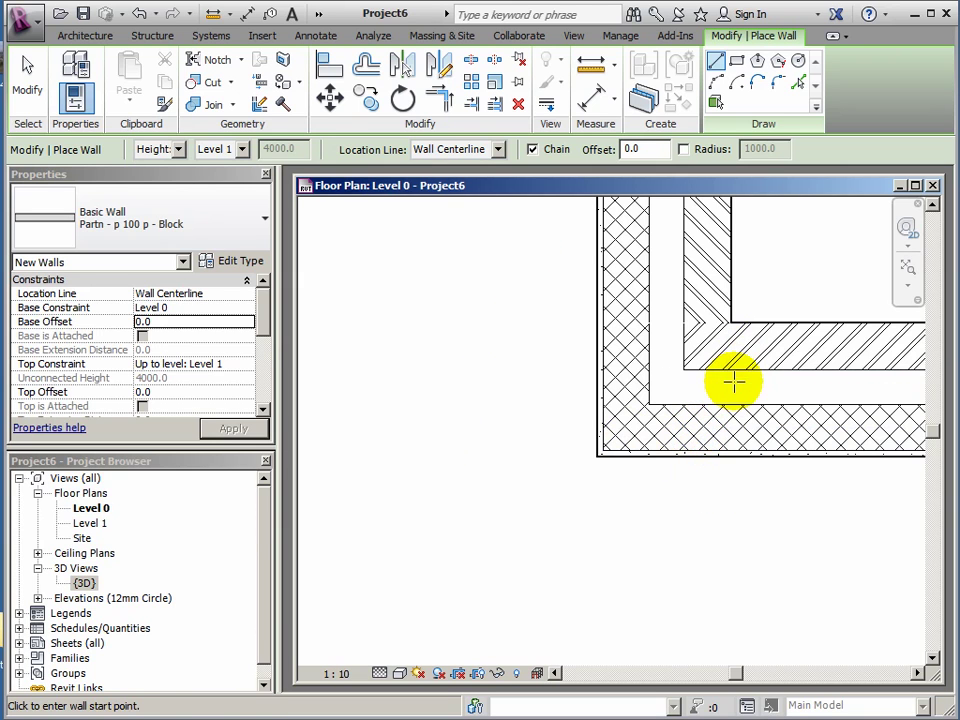
- Set the wall Location Line to Core Face: Exterior
click(499, 153)
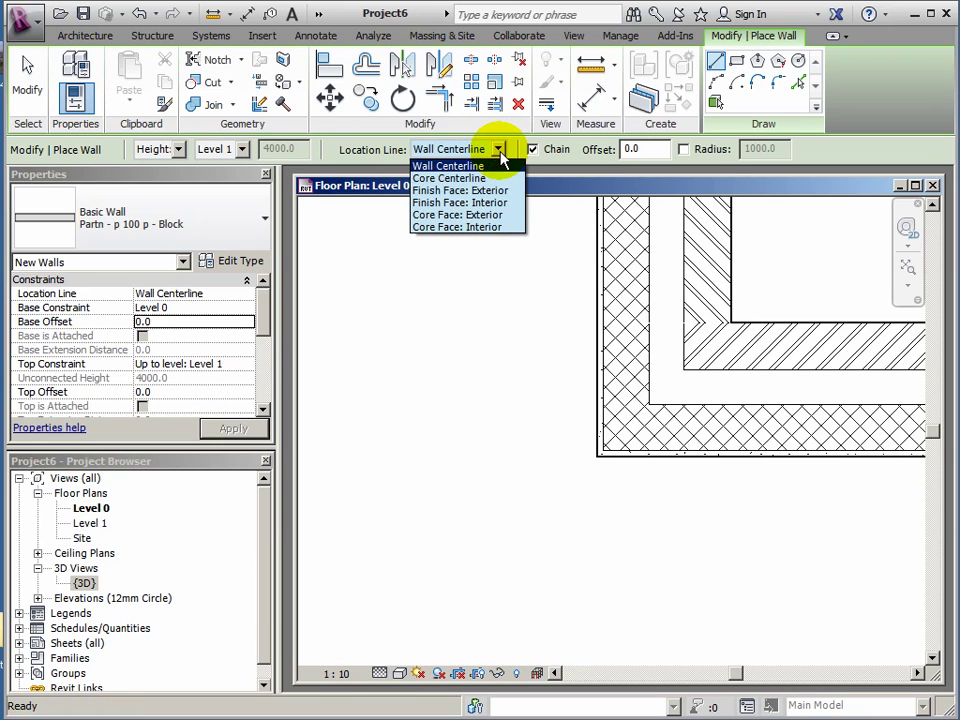
click(449, 222)
scroll(606, 456, up, 2)
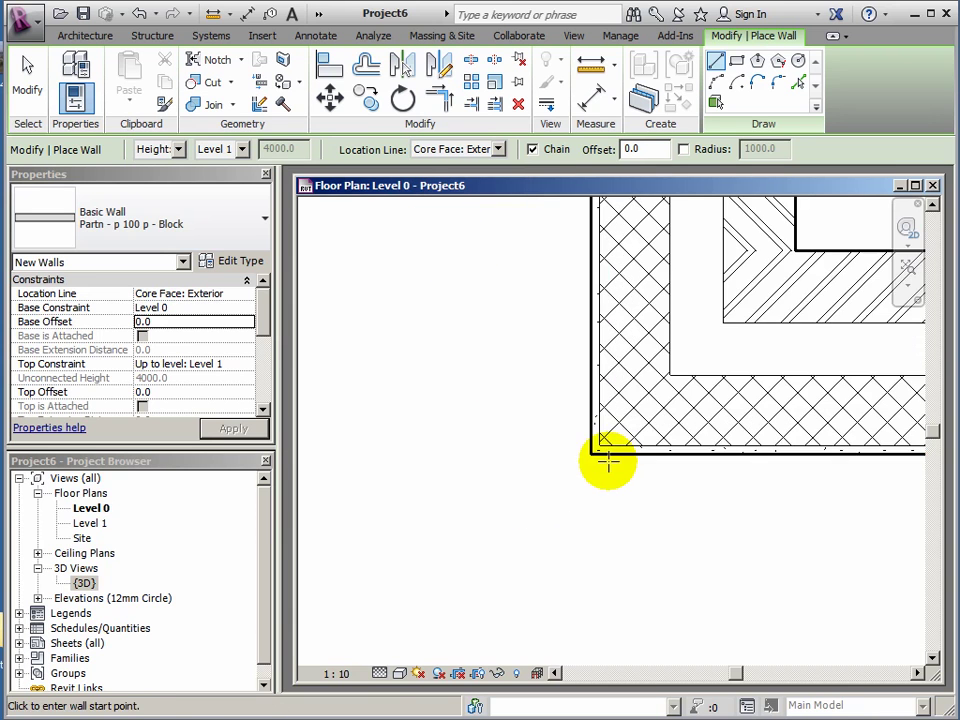
scroll(606, 456, up, 3)
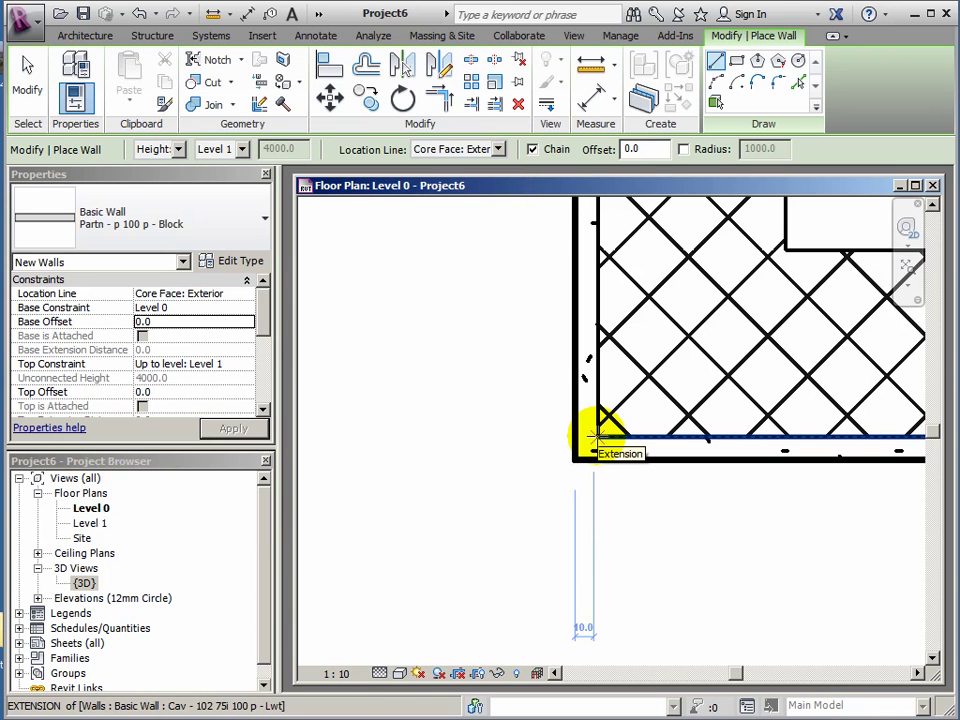
- Start a partition at the outer wall's corner and give it a 7000 length
click(596, 436)
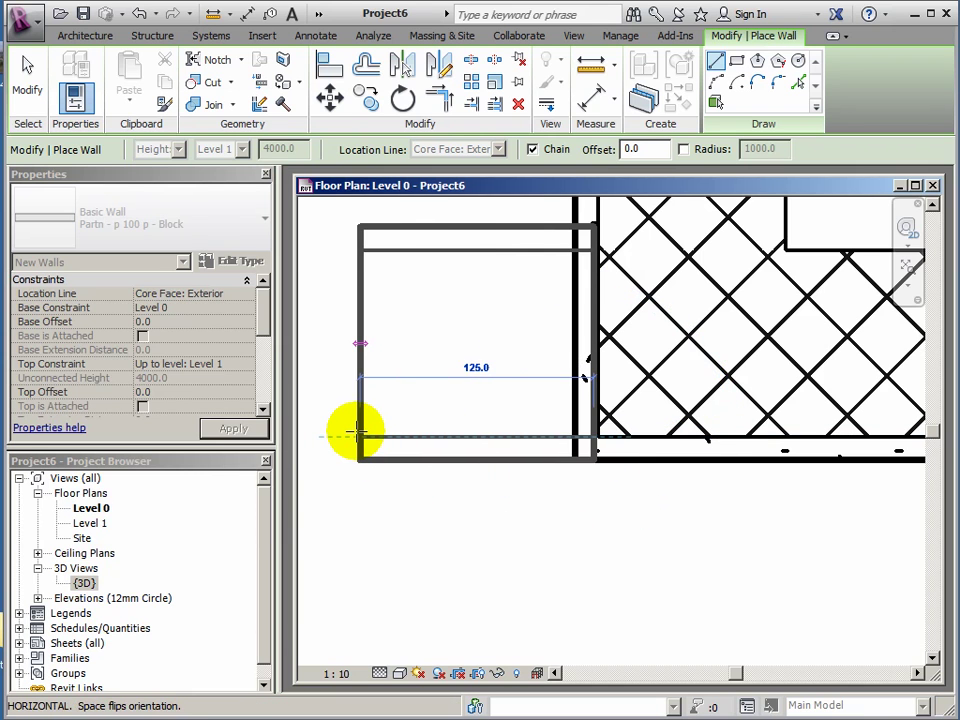
scroll(357, 432, down, 1)
scroll(357, 432, down, 1)
scroll(357, 432, down, 4)
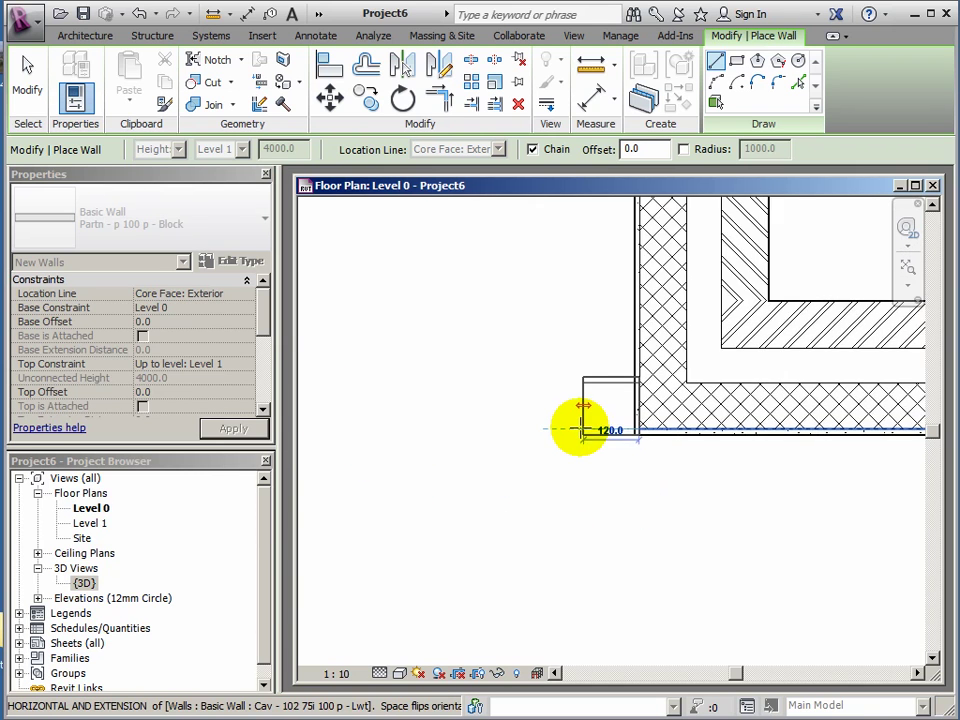
middle_drag(465, 425, 684, 416)
scroll(435, 403, down, 1)
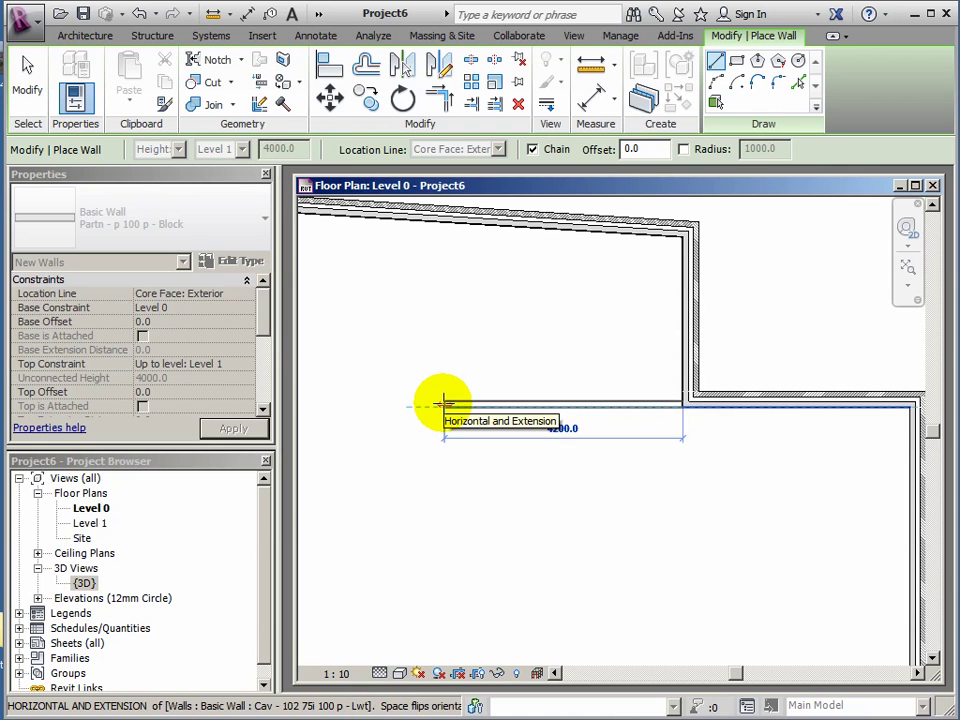
text(7000)
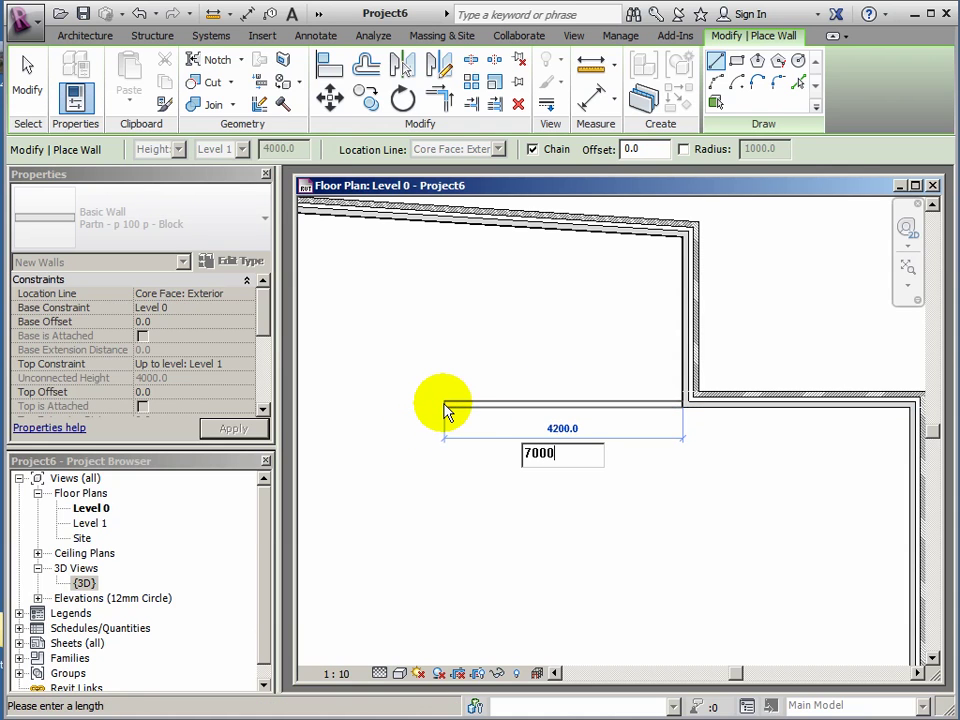
key(Return)
scroll(540, 420, down, 2)
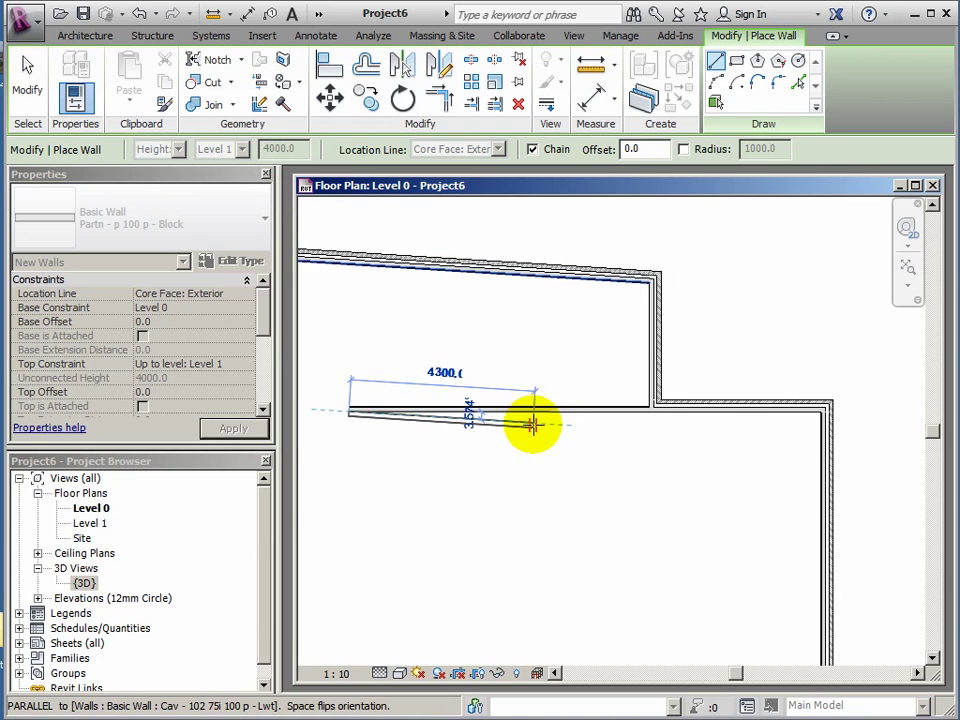
middle_drag(530, 425, 573, 310)
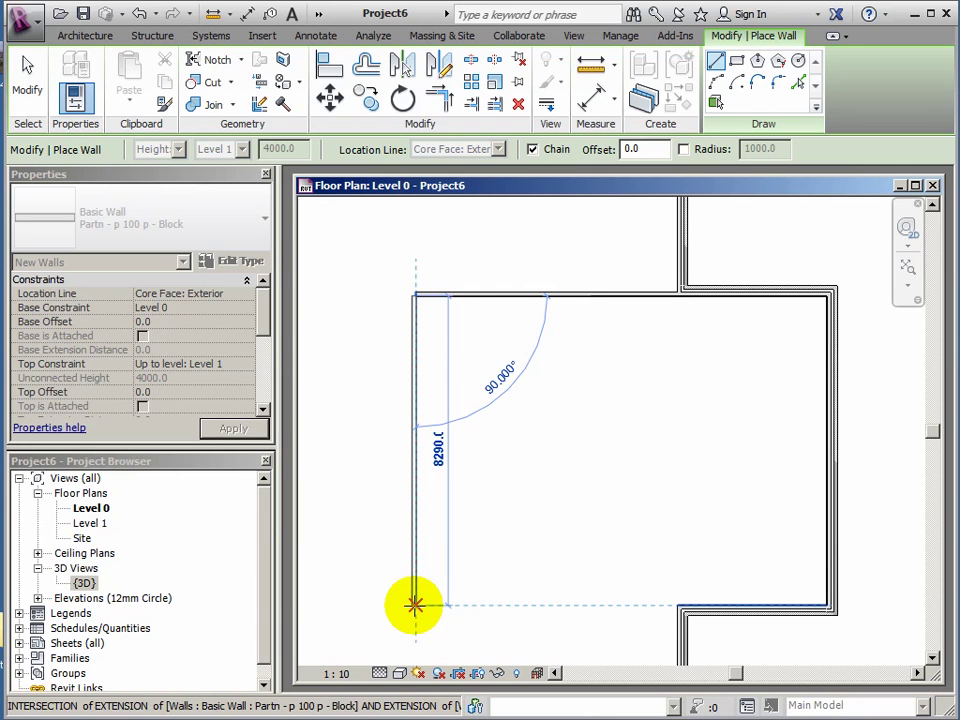
- Continue the partition chain with a corner point at the lower left
click(415, 605)
scroll(680, 606, up, 3)
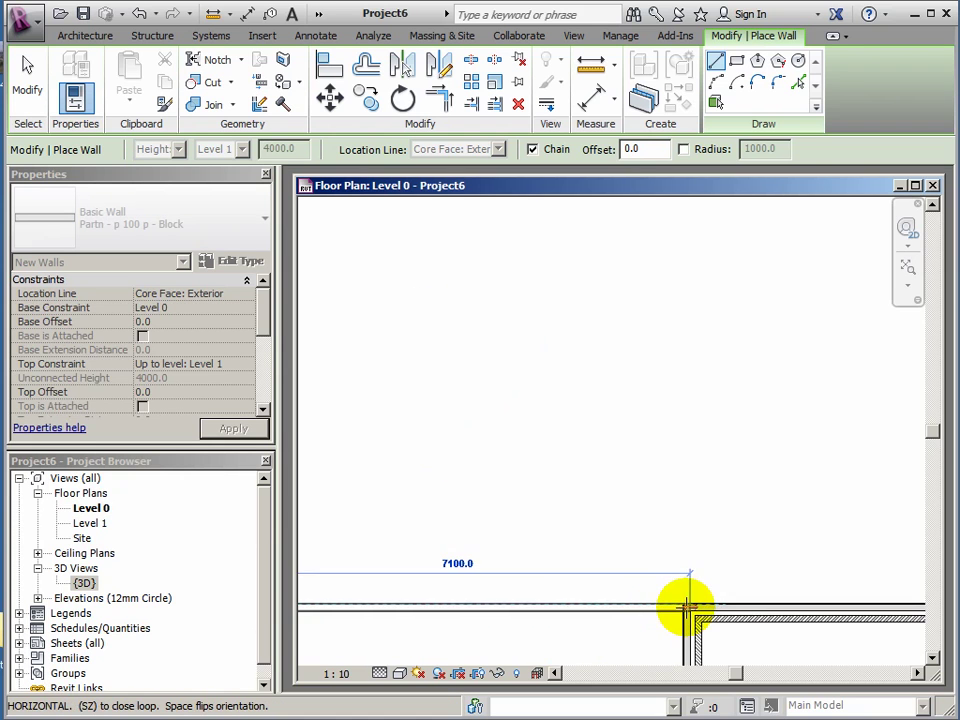
scroll(688, 607, up, 5)
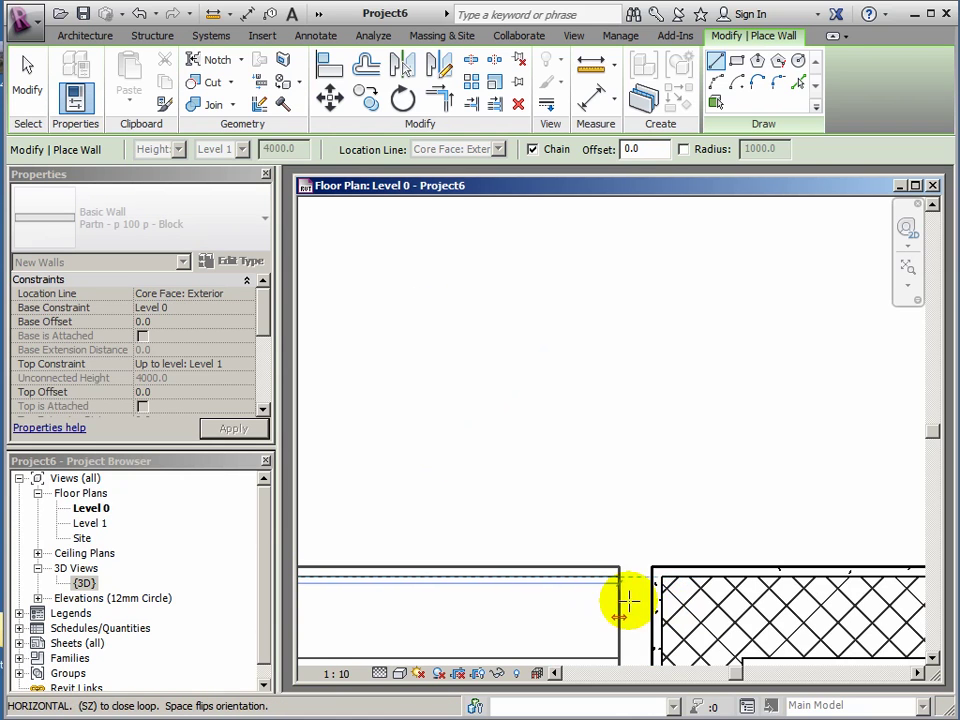
scroll(645, 605, up, 2)
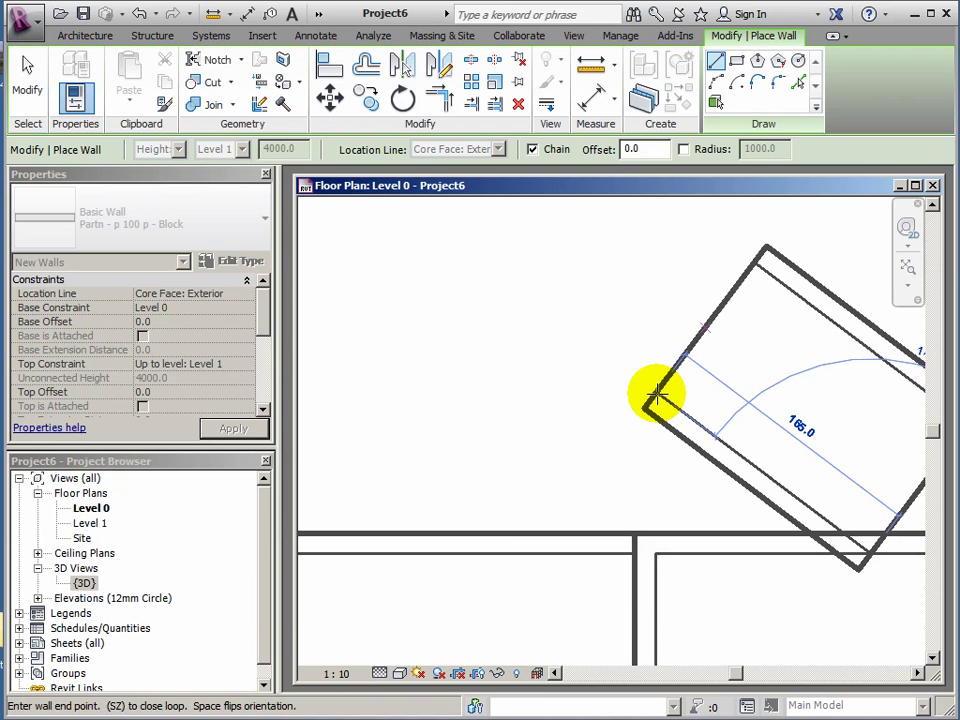
- Finish the wall chain, then draw a vertical partition from the top wall's midpoint to the bottom wall
key(Escape)
key(Escape)
scroll(620, 405, down, 5)
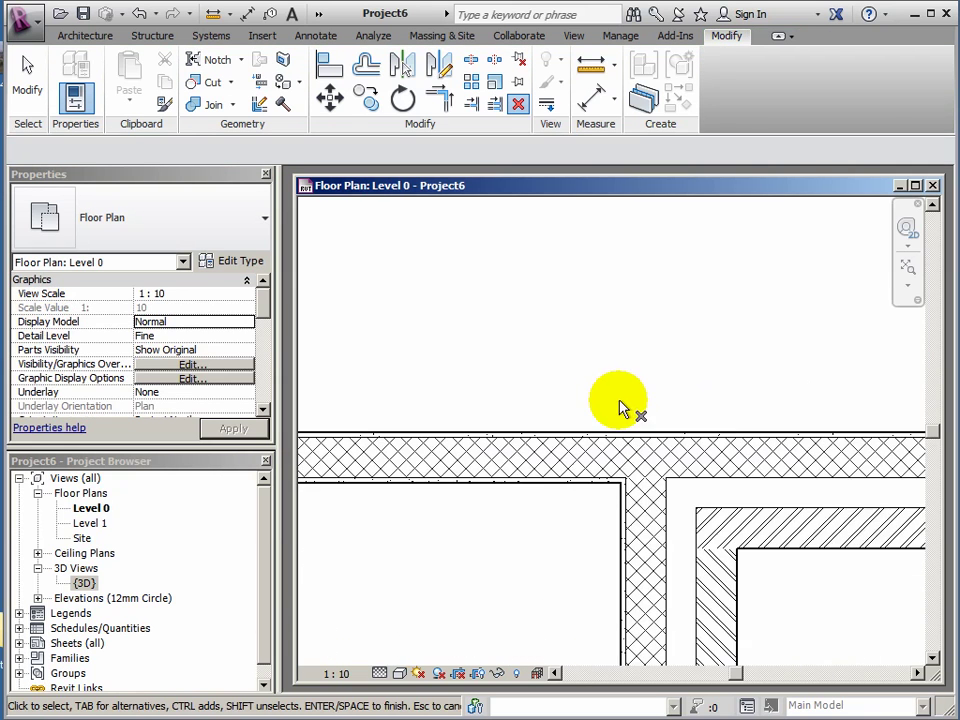
scroll(620, 408, down, 4)
mouse_move(589, 358)
middle_down()
mouse_move(585, 348)
mouse_move(589, 499)
mouse_move(606, 523)
mouse_move(589, 381)
mouse_move(602, 374)
middle_up()
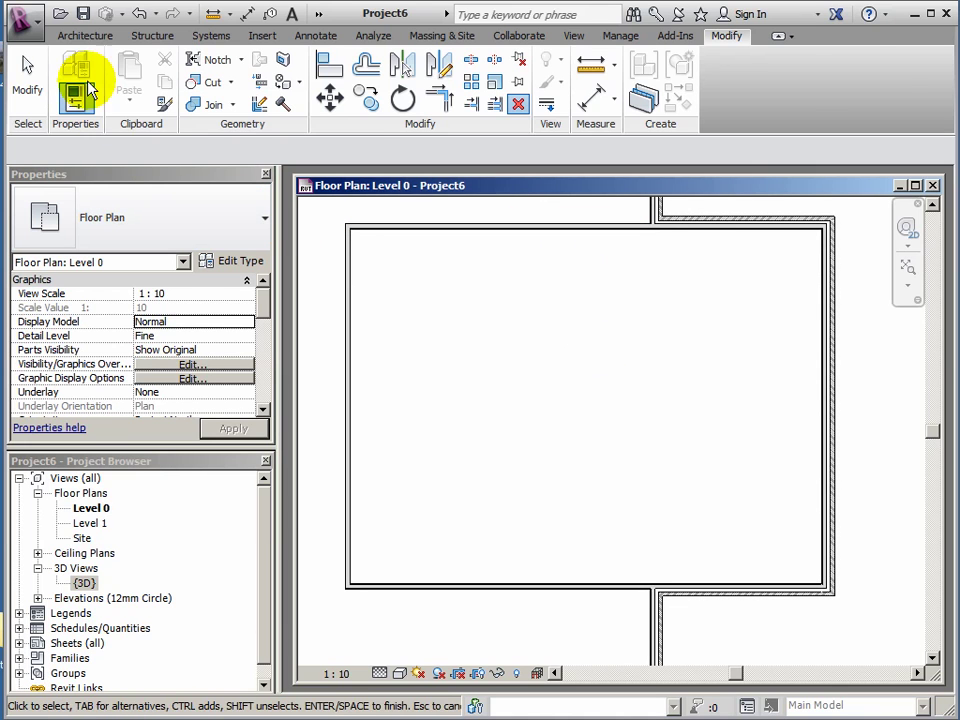
click(85, 35)
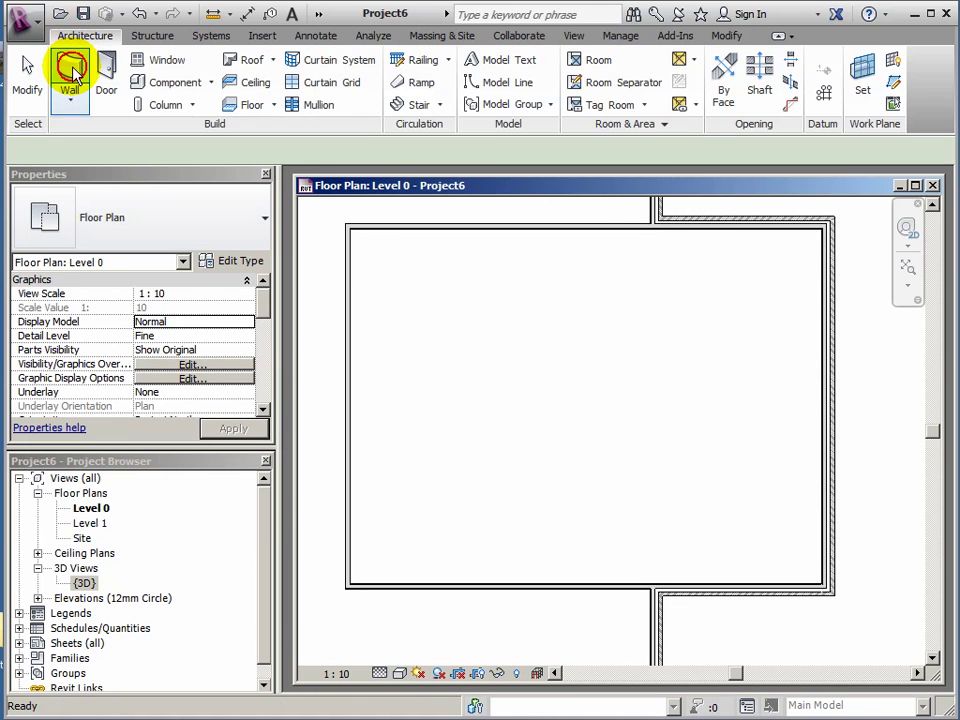
click(74, 76)
click(590, 228)
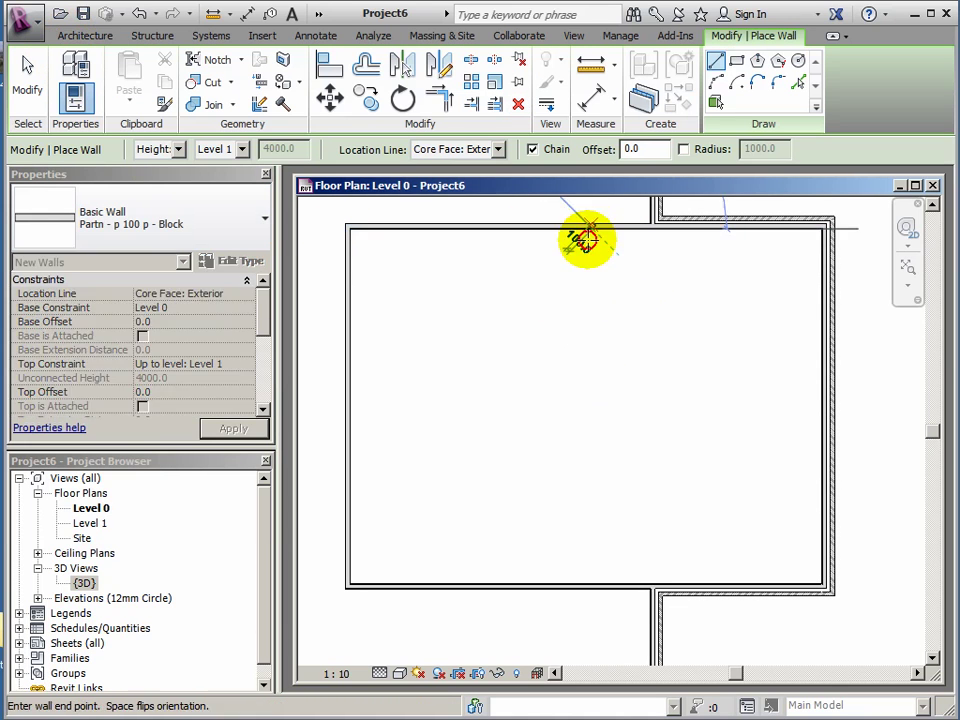
click(589, 584)
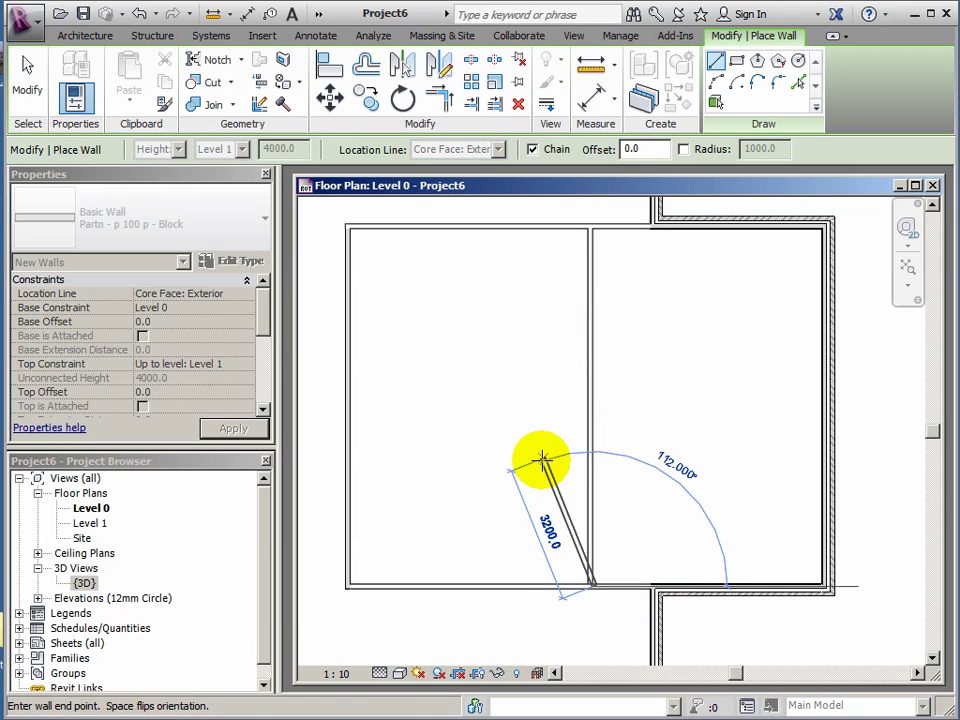
key(Escape)
key(Escape)
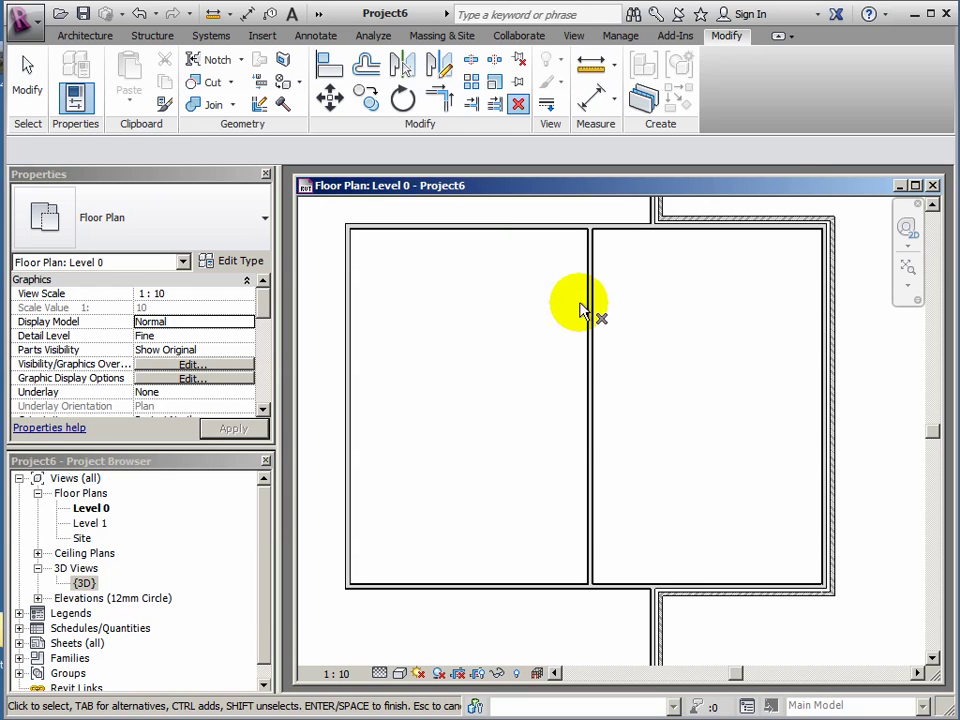
- Move the middle partition left and set its gap to the other partition to 1400
click(27, 78)
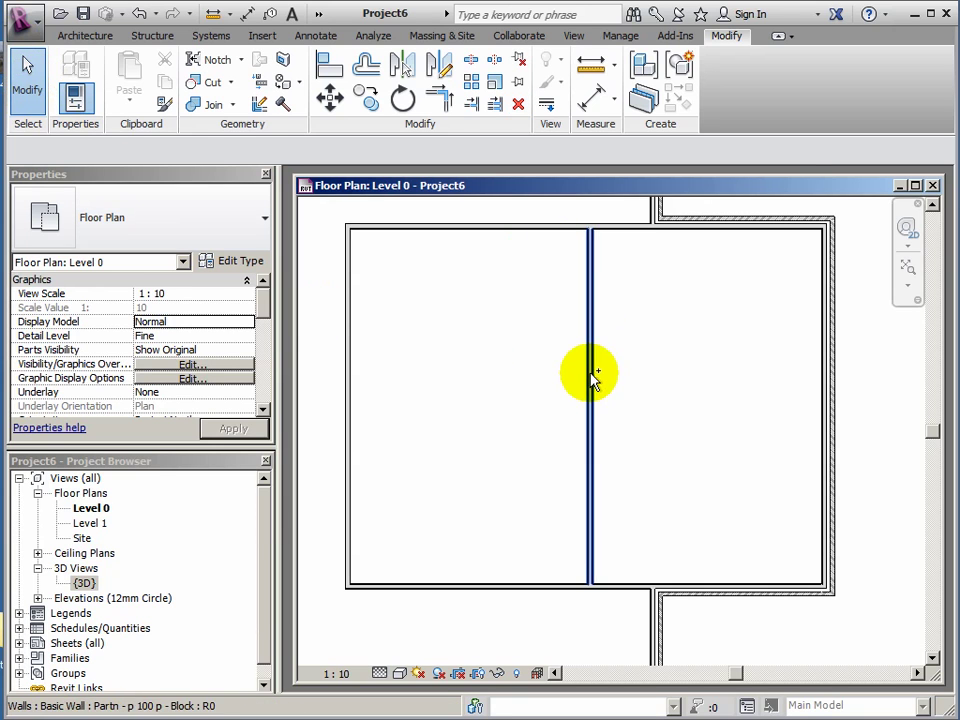
drag(587, 369, 529, 369)
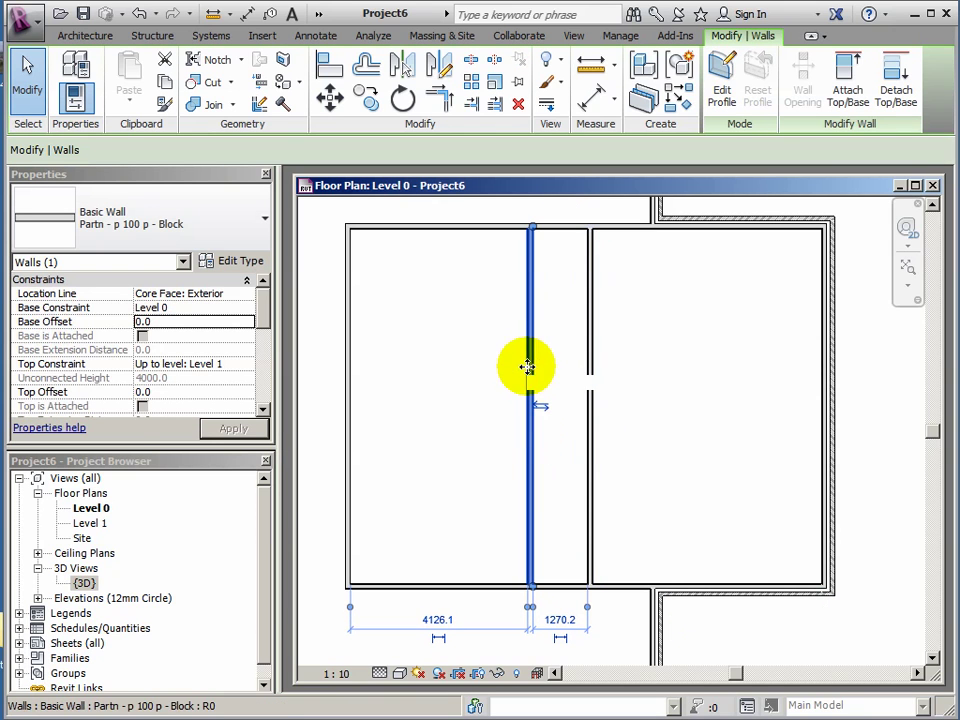
middle_drag(567, 510, 567, 429)
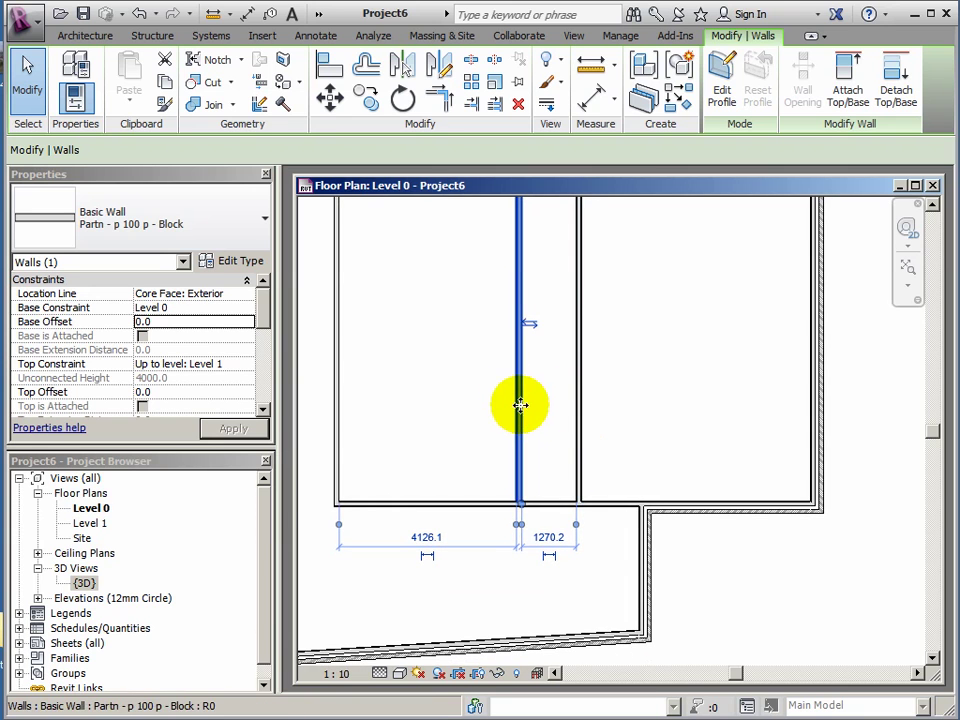
scroll(572, 523, up, 2)
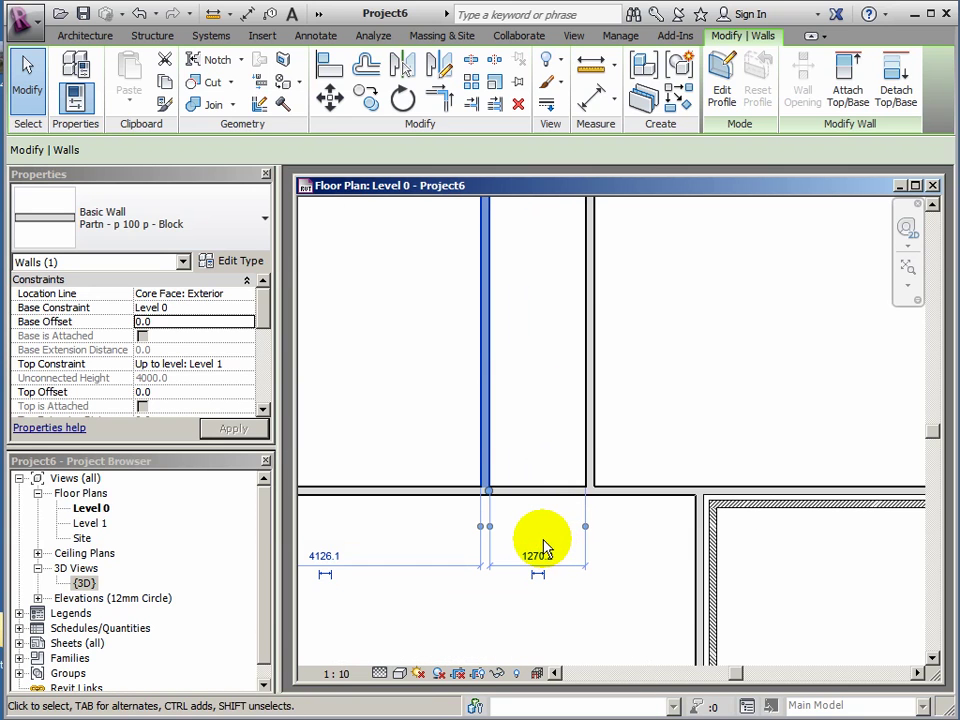
scroll(552, 555, up, 3)
middle_drag(576, 541, 582, 536)
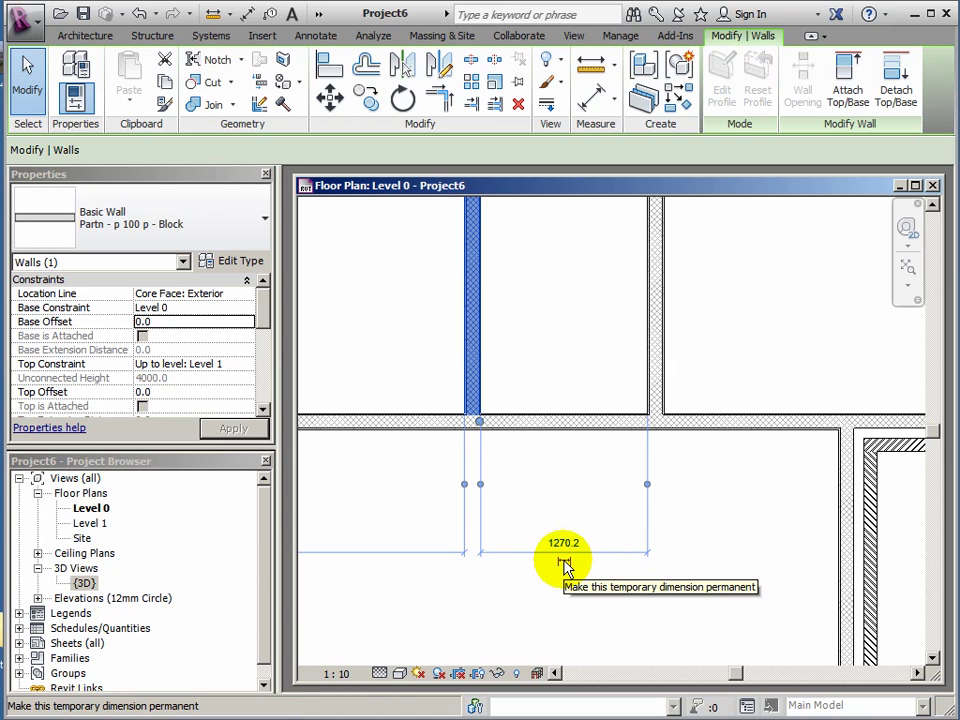
click(565, 549)
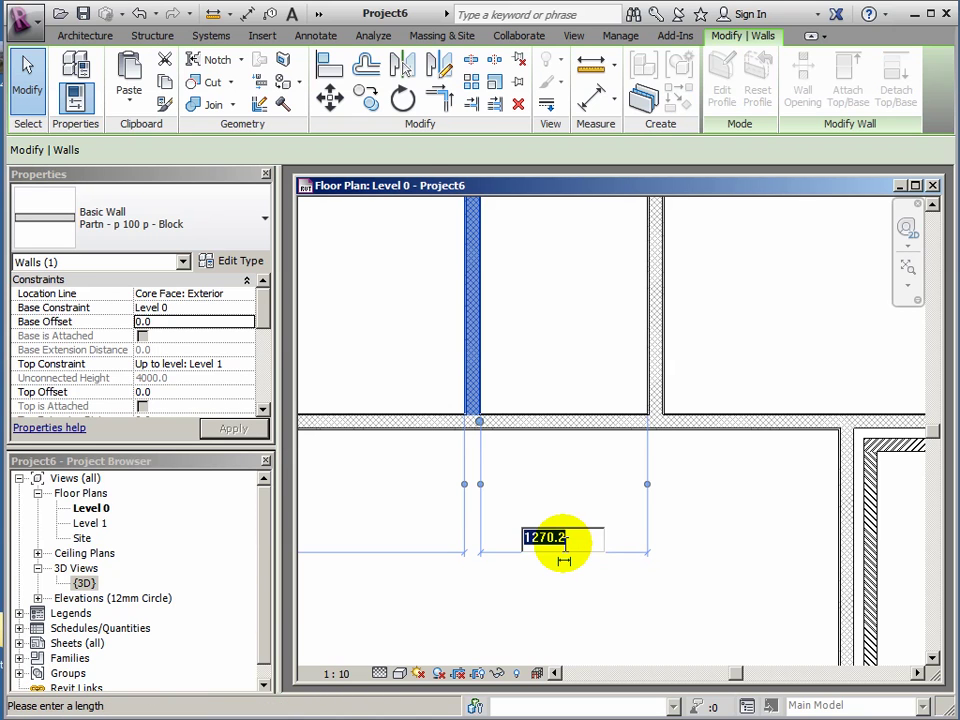
text(1400)
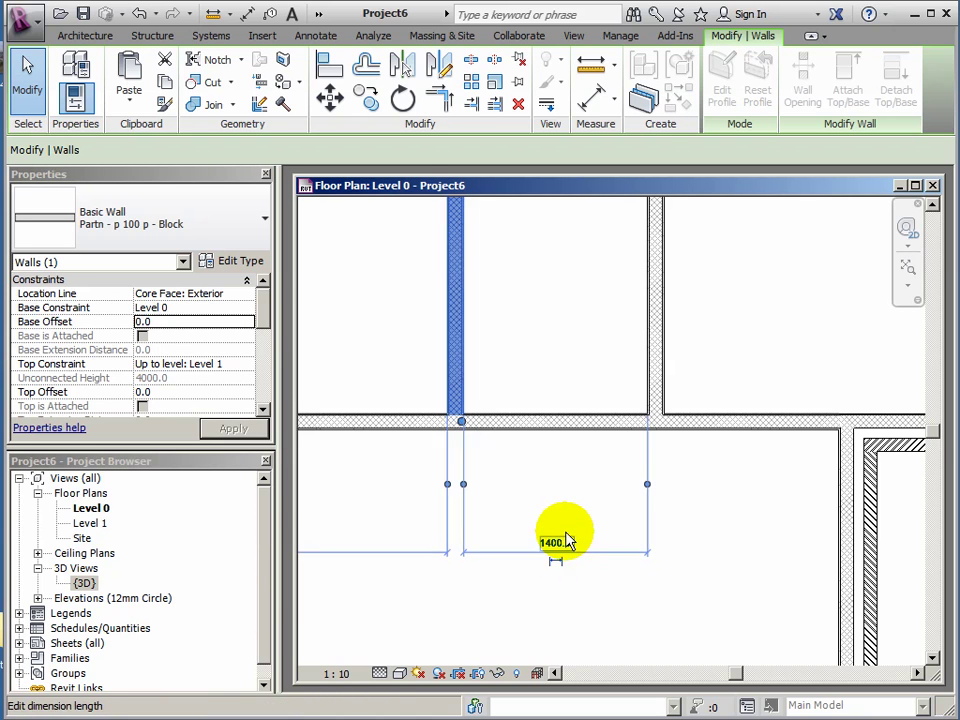
key(Return)
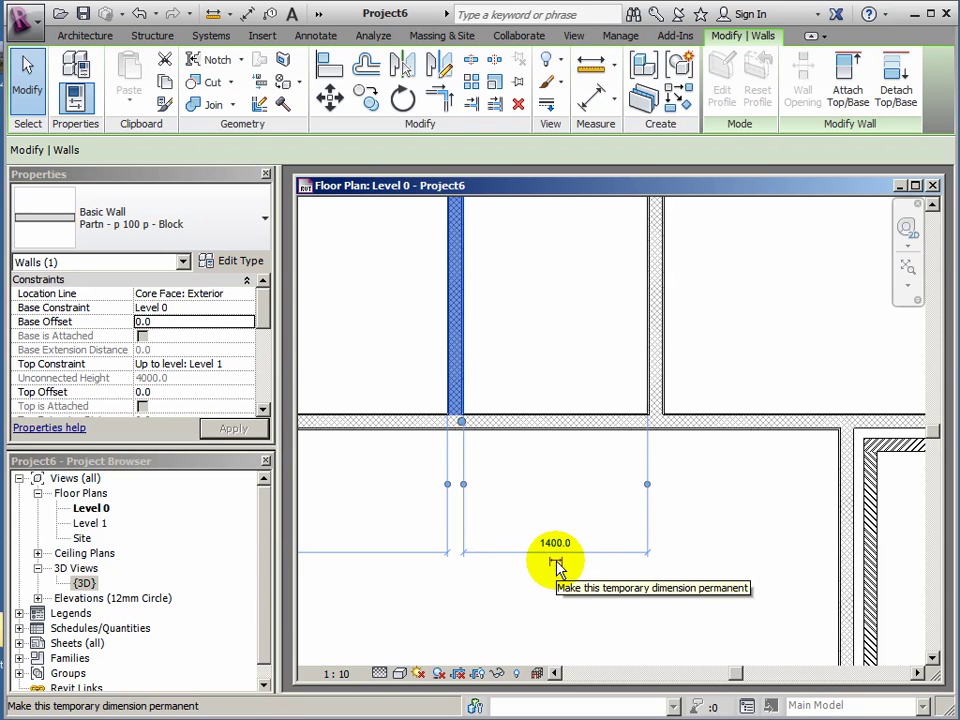
- Make the 1400 spacing a permanent dimension and lock it
click(556, 563)
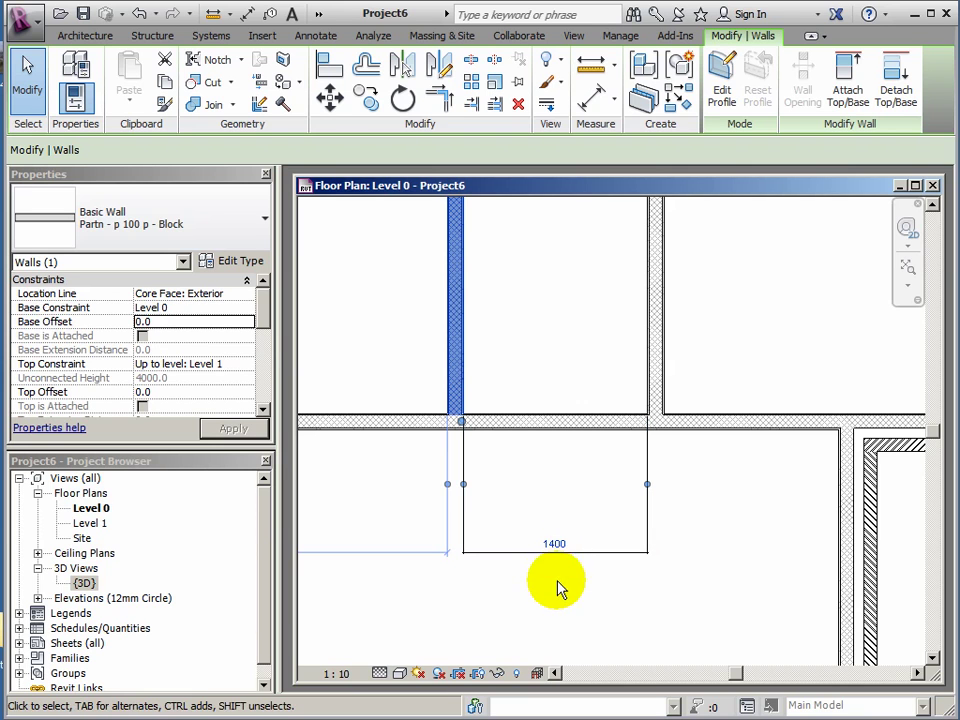
click(595, 562)
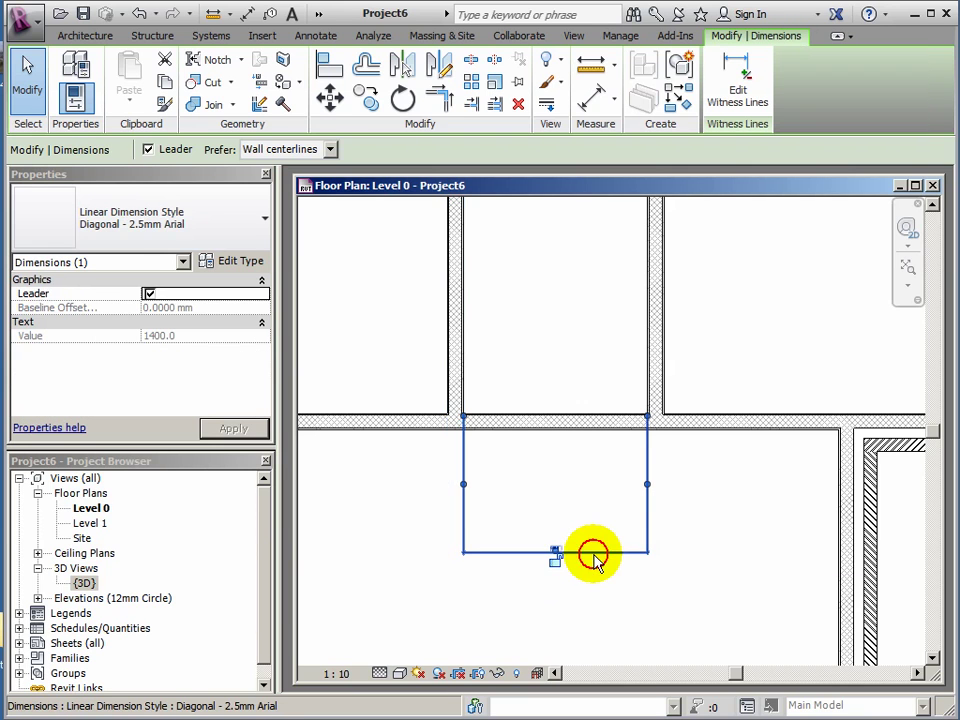
scroll(559, 578, up, 4)
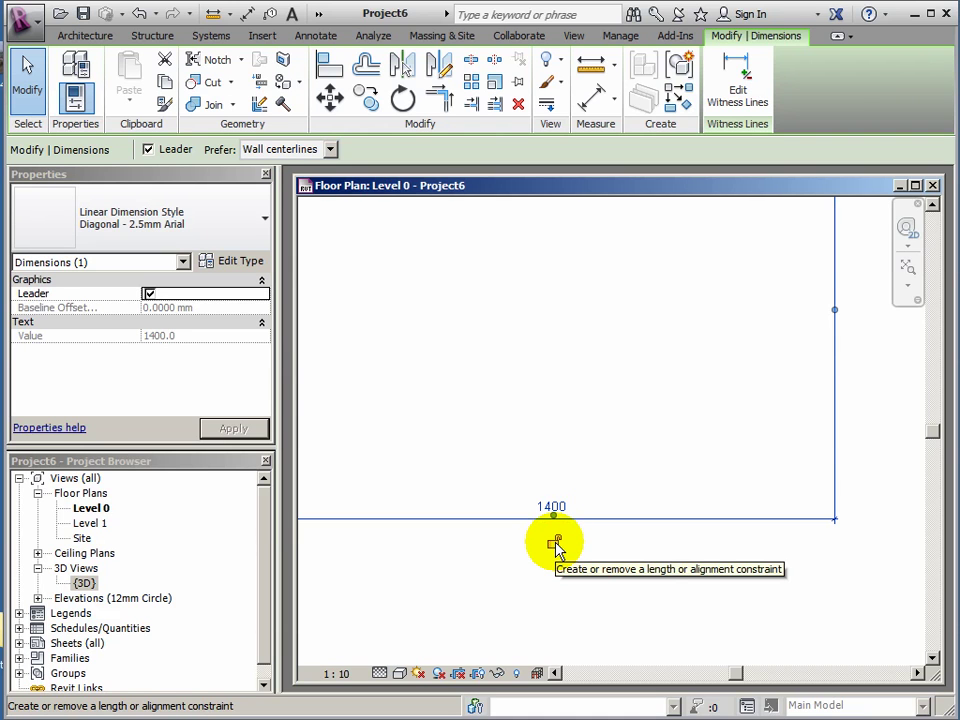
click(555, 543)
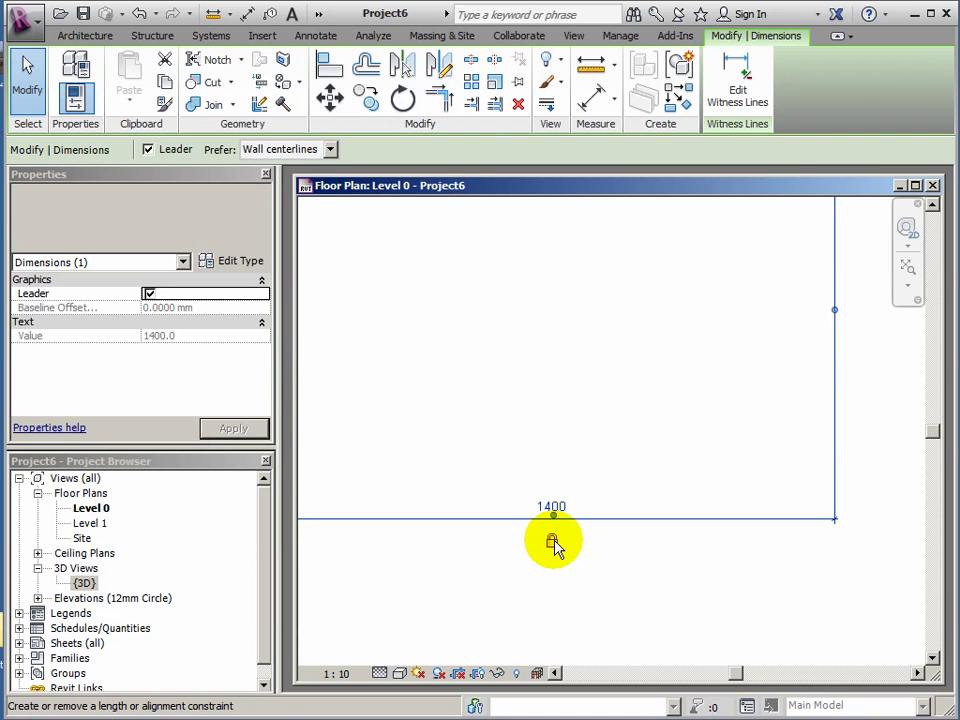
scroll(555, 543, down, 5)
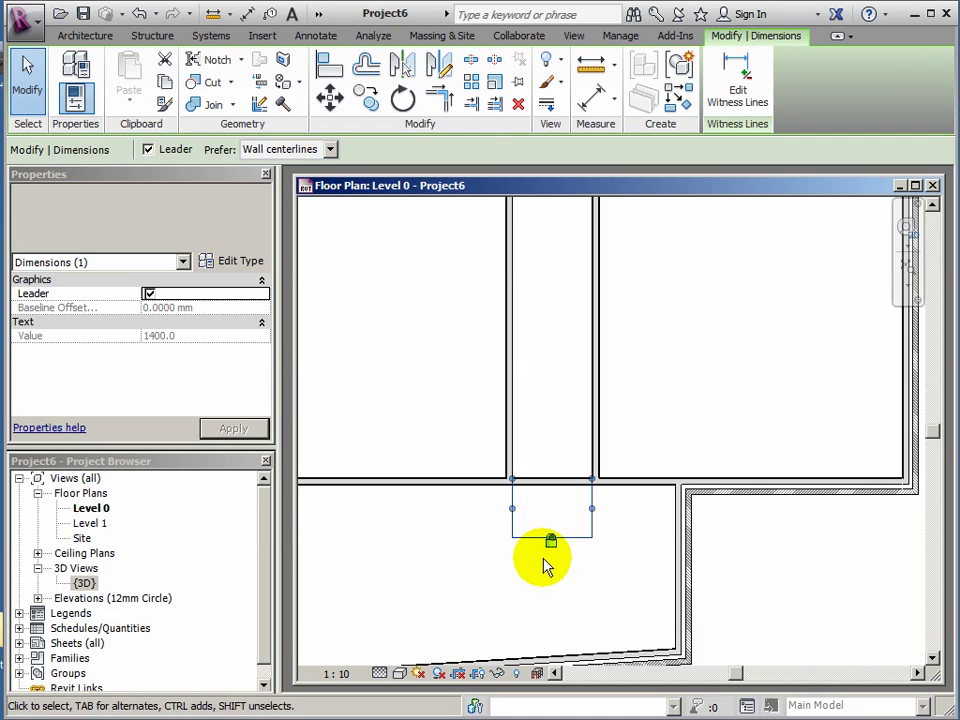
scroll(543, 563, up, 2)
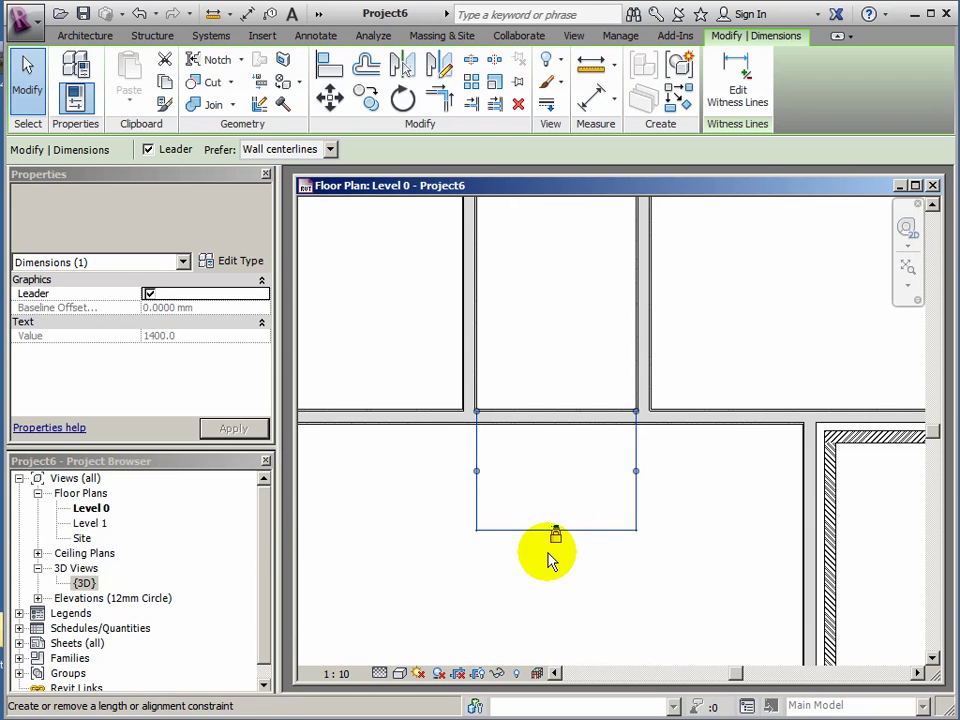
- Set the Level 0 plan view scale to 1 : 100
scroll(557, 553, up, 4)
scroll(570, 512, down, 4)
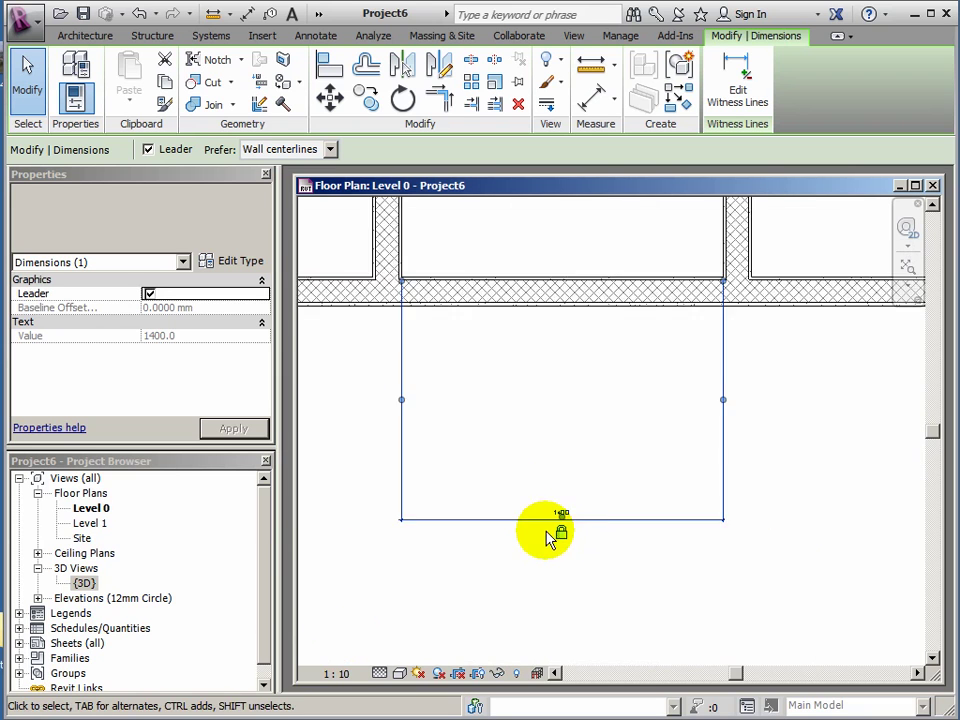
middle_drag(475, 567, 525, 499)
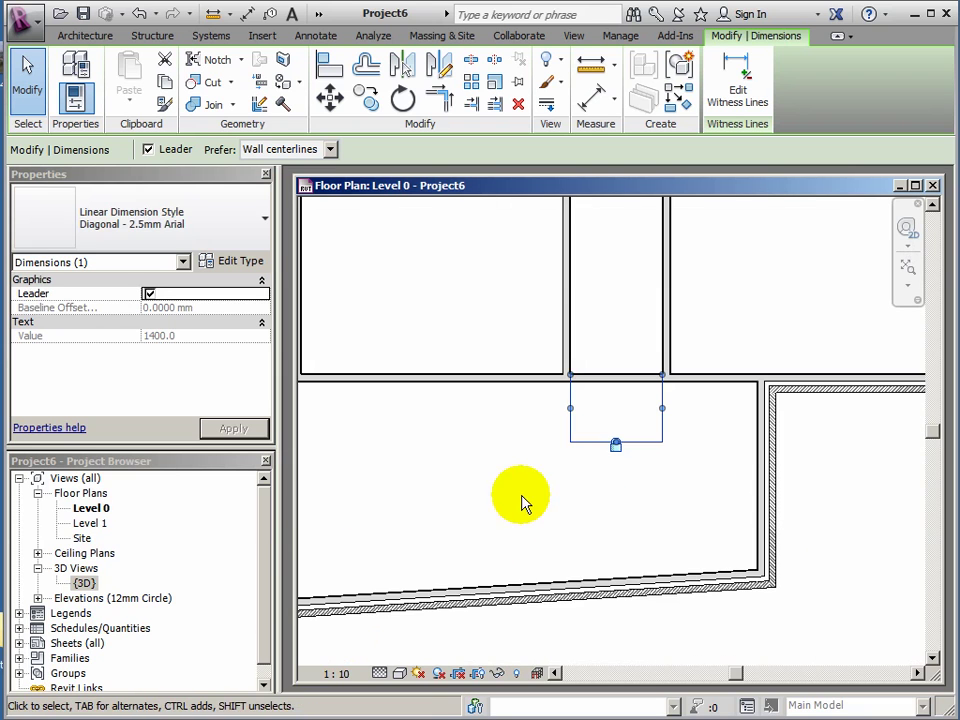
click(337, 673)
click(333, 574)
- Move the 1400 dimension up into the narrow room and slide the partition pair left
scroll(669, 540, up, 5)
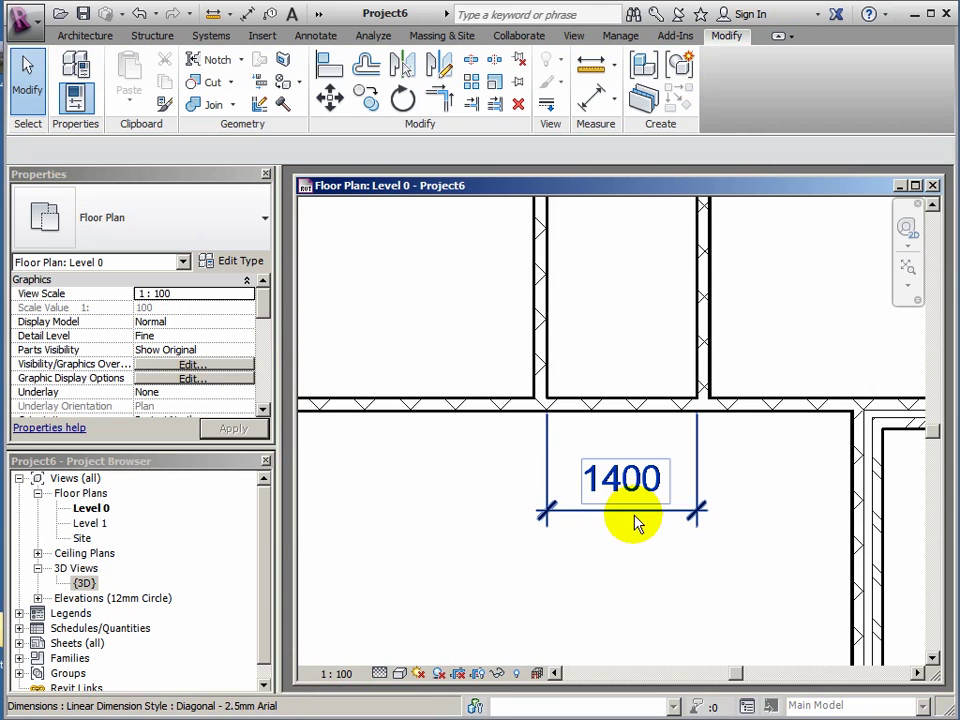
ctrl+drag(632, 520, 624, 293)
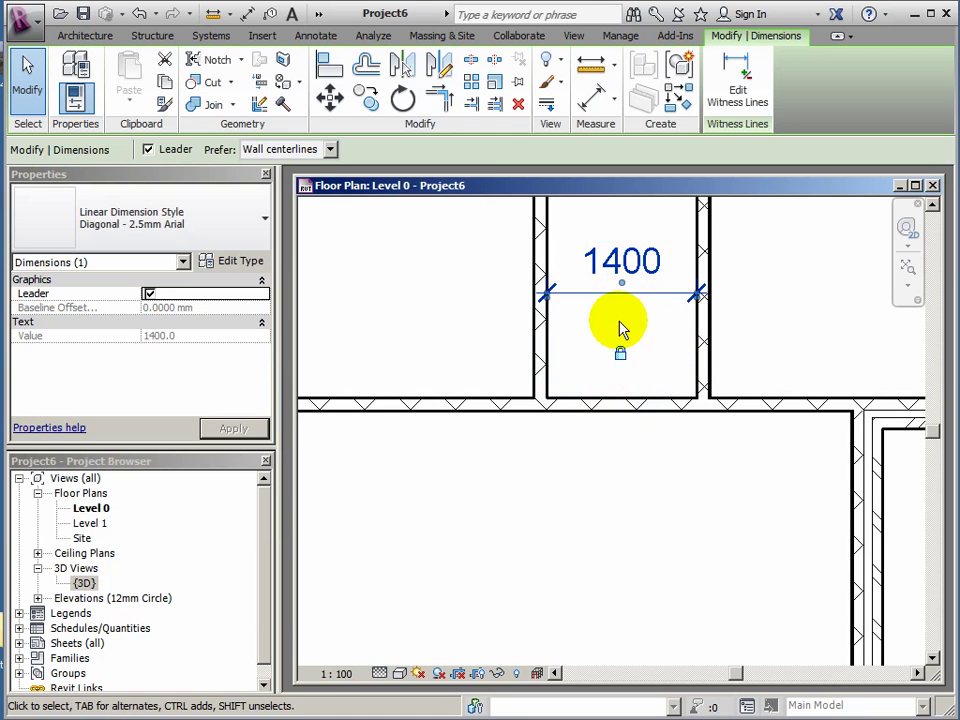
scroll(624, 336, down, 5)
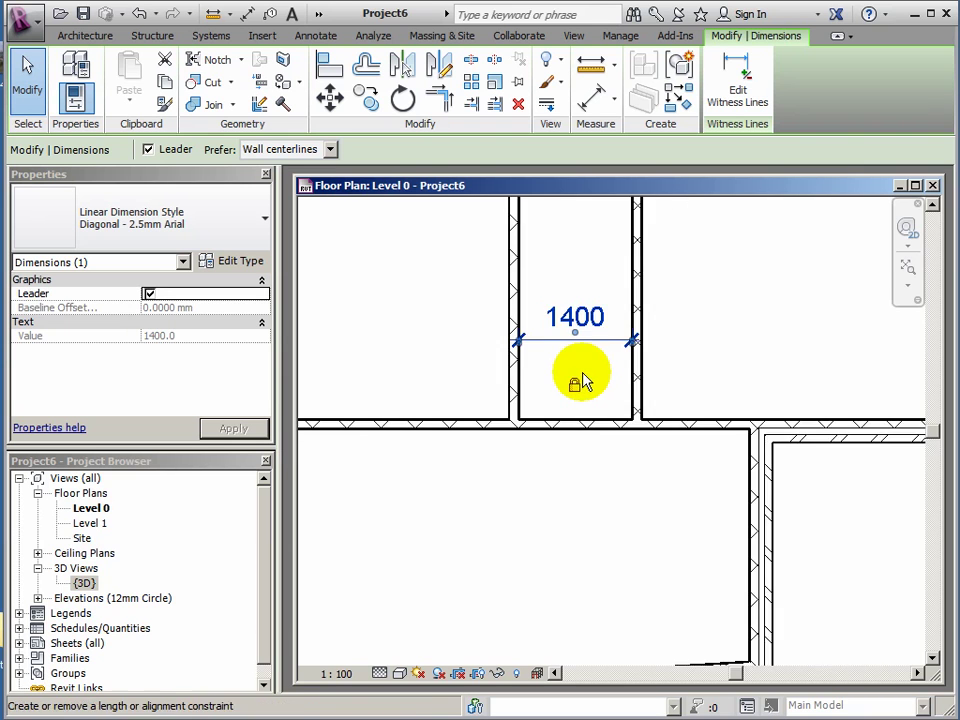
middle_drag(605, 362, 553, 497)
scroll(589, 444, down, 2)
scroll(553, 500, up, 2)
drag(525, 407, 482, 418)
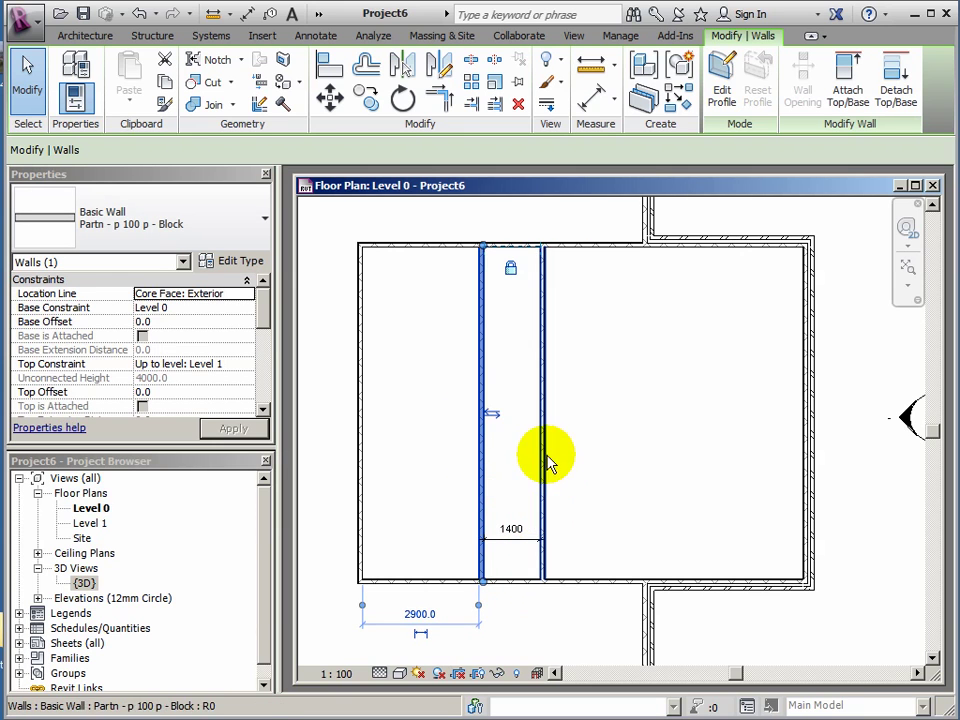
- Slide the partitions right and set the right partition 4500 from the exterior wall
drag(545, 418, 618, 418)
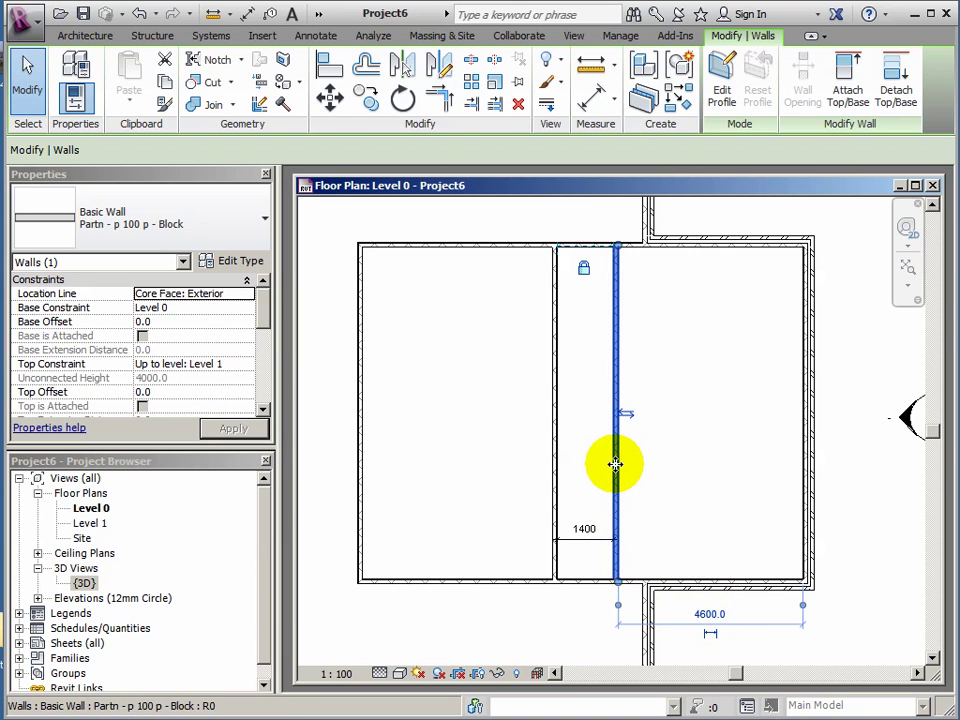
click(705, 613)
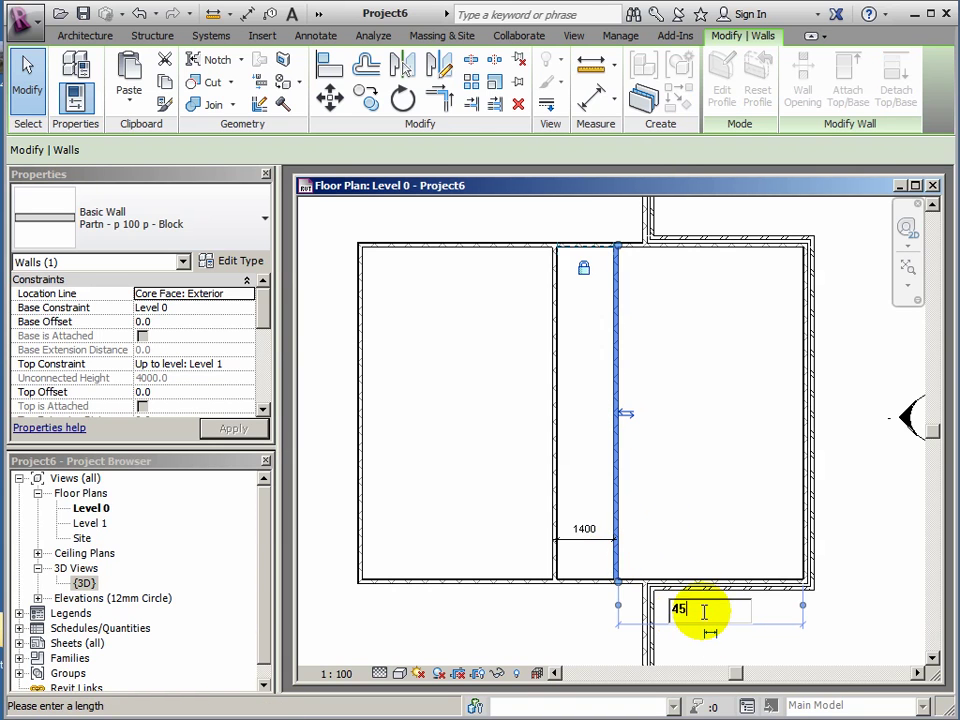
text(4500)
key(Return)
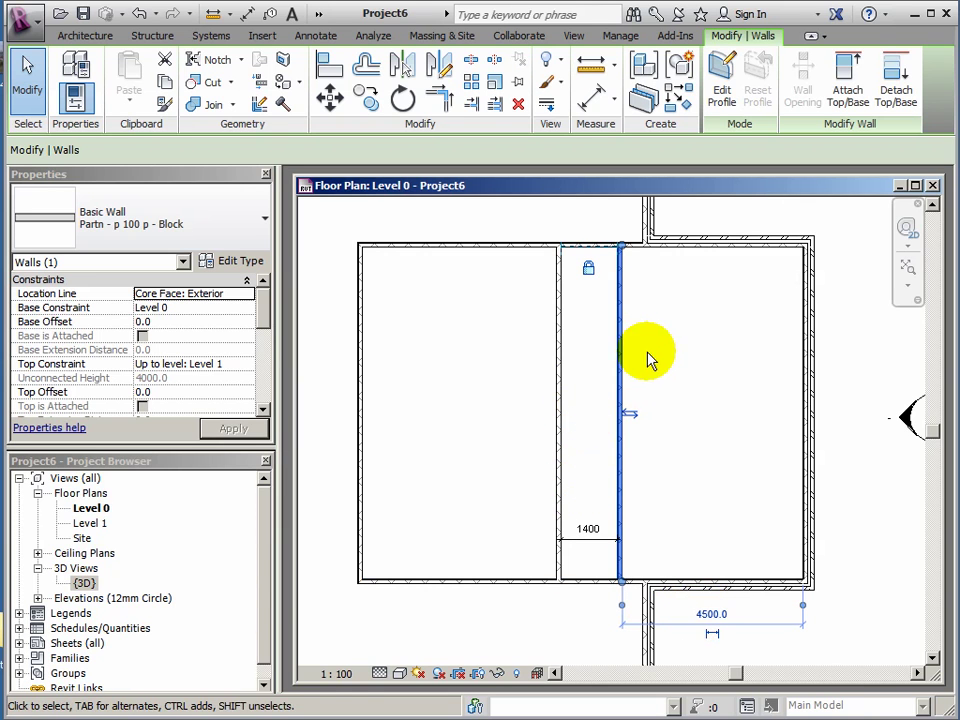
middle_drag(652, 362, 574, 369)
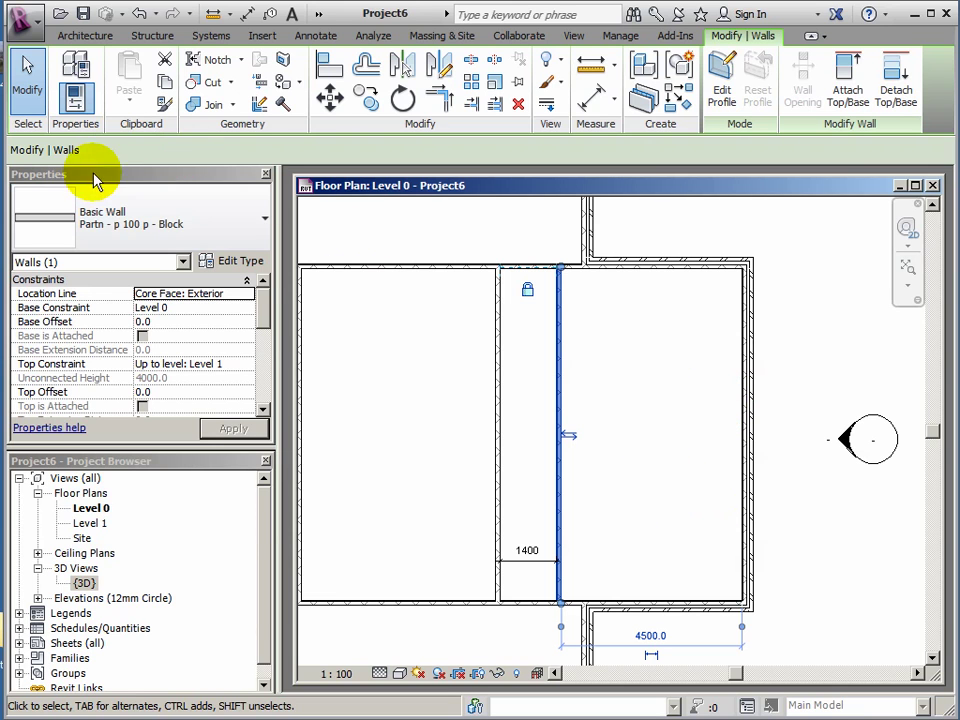
click(80, 35)
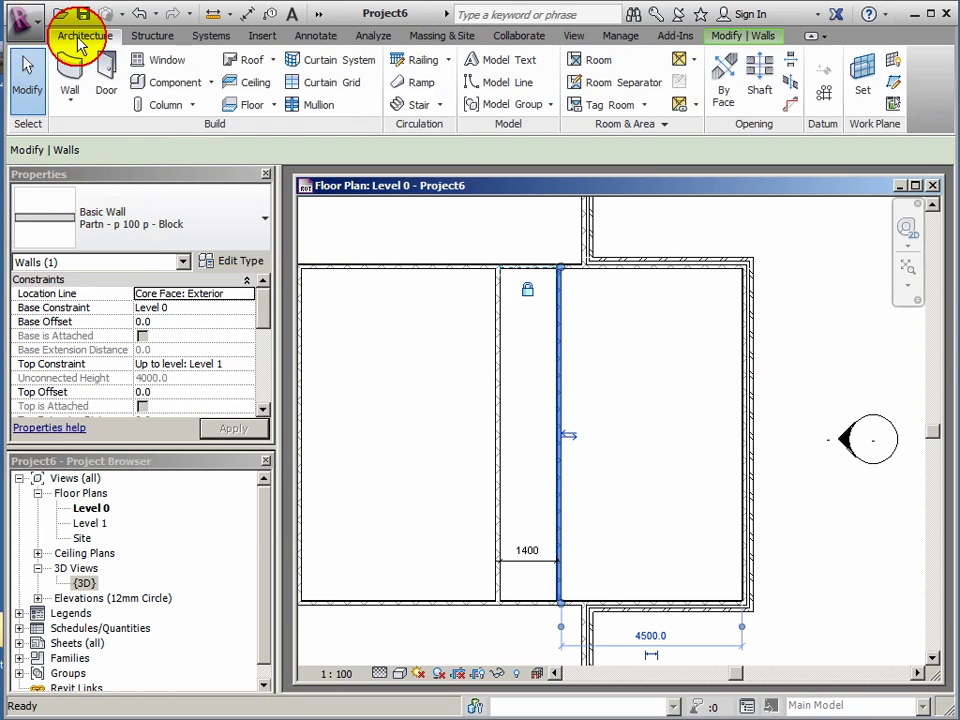
click(70, 80)
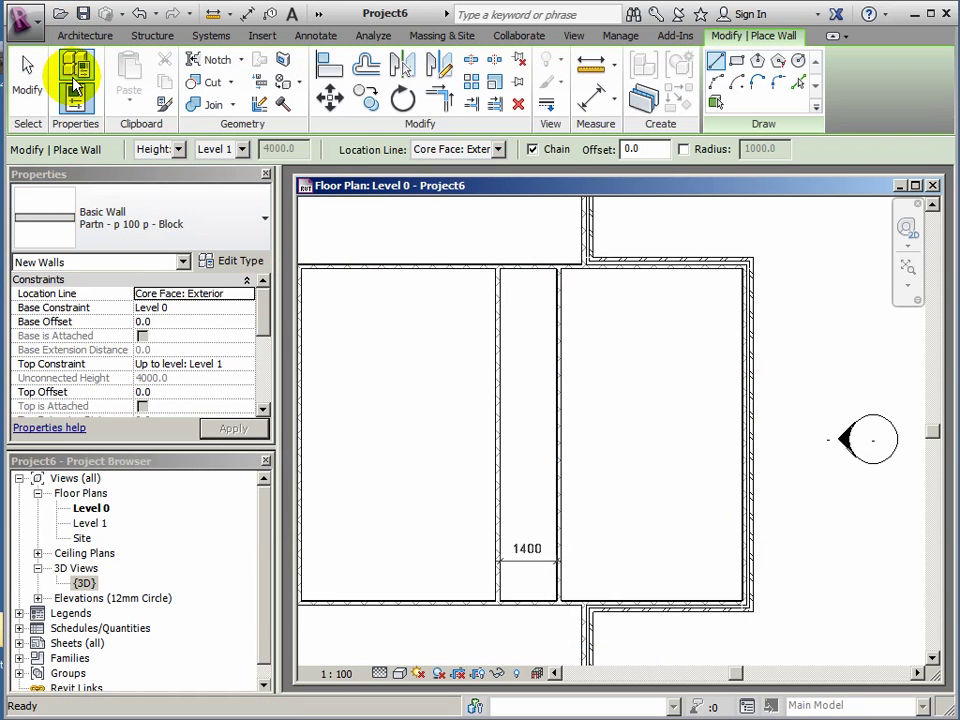
click(558, 365)
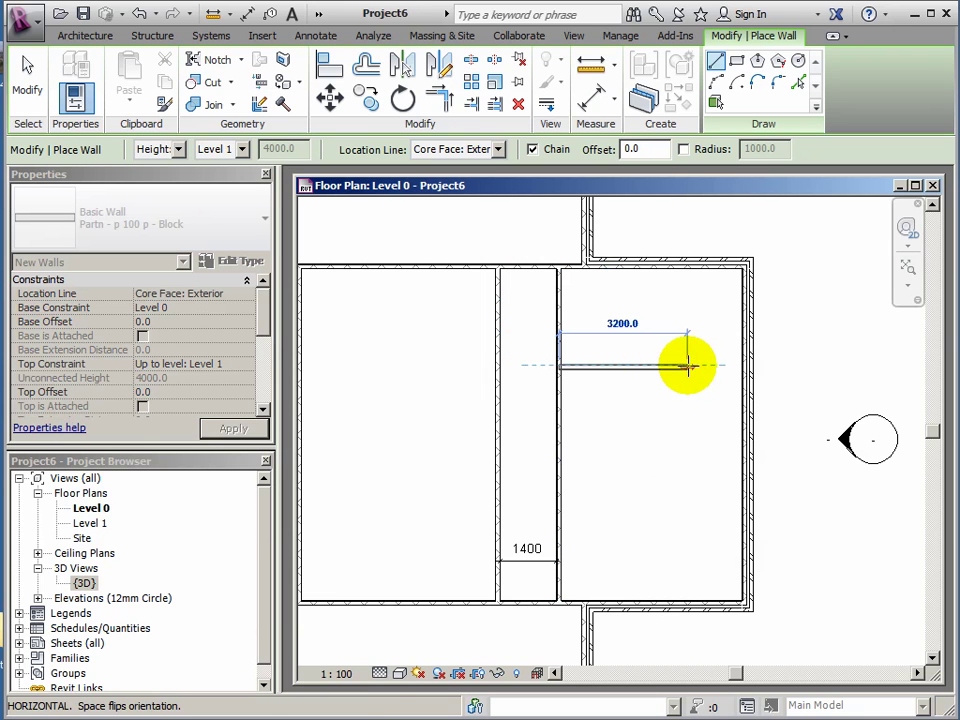
click(745, 365)
key(Escape)
key(Escape)
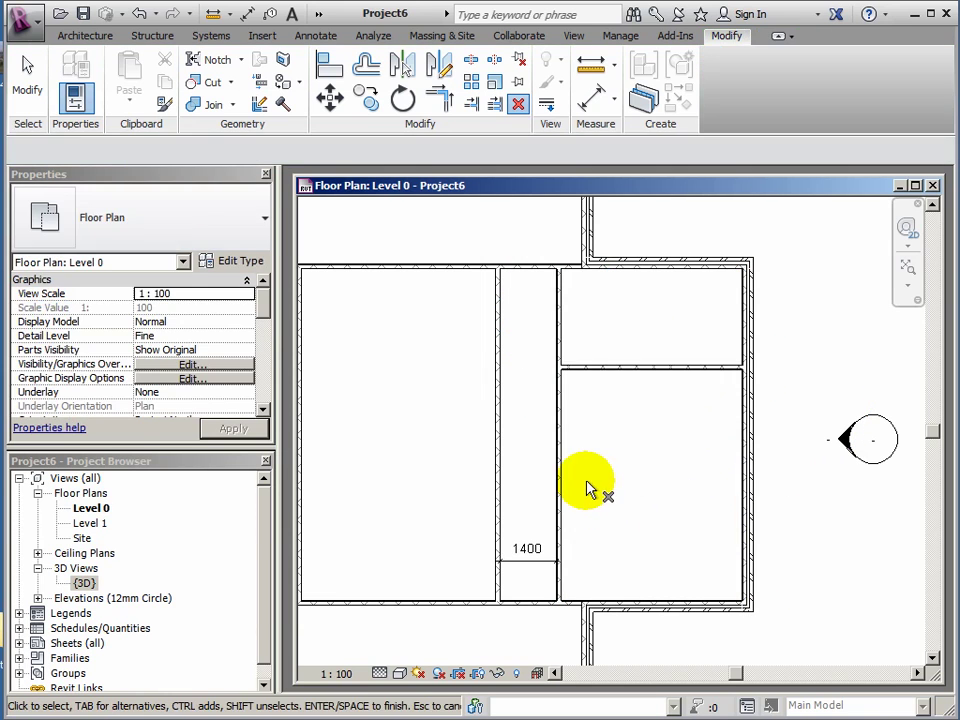
click(77, 37)
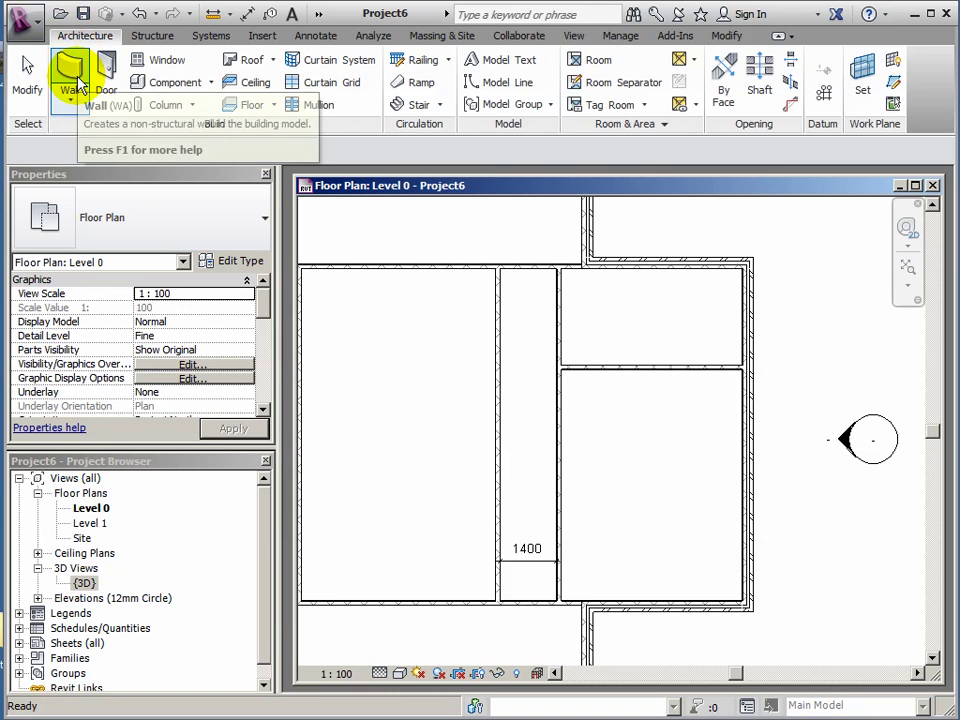
click(75, 88)
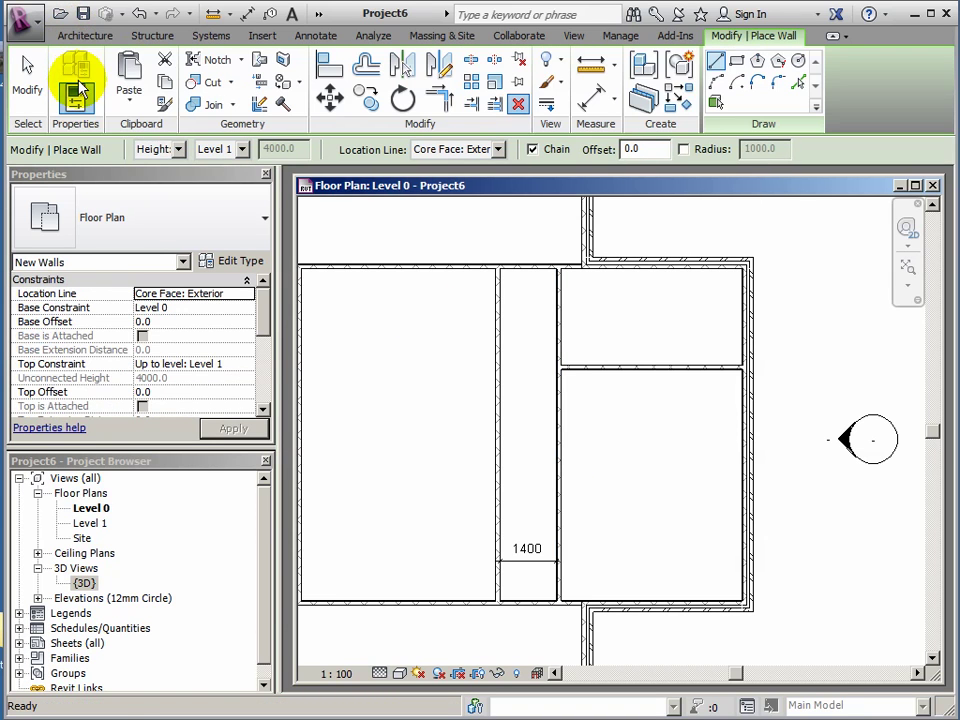
click(560, 491)
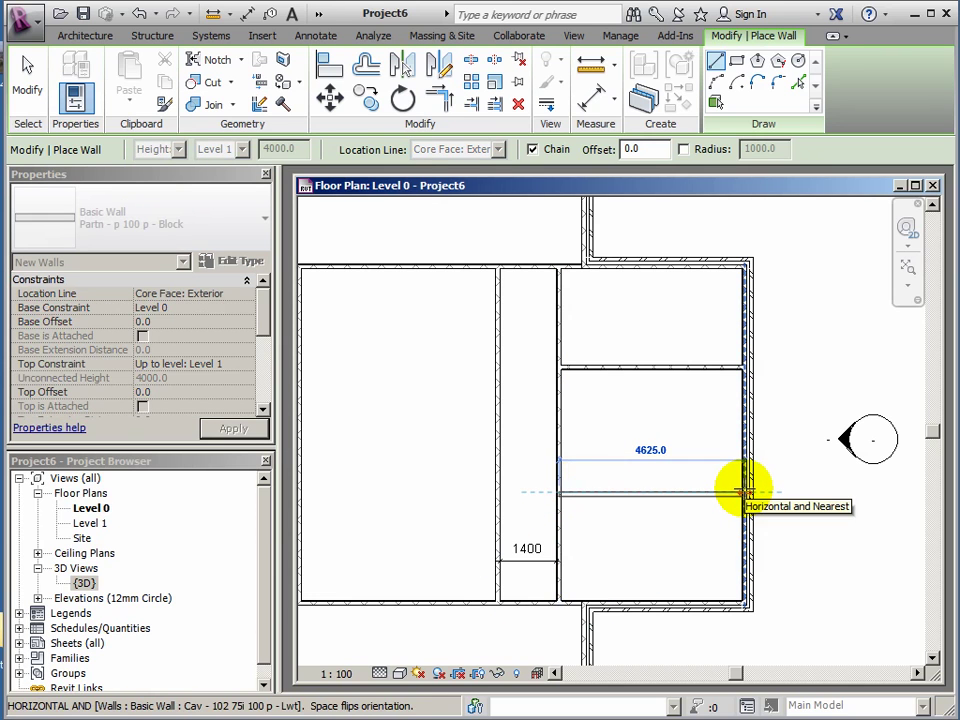
click(745, 491)
key(Escape)
key(Escape)
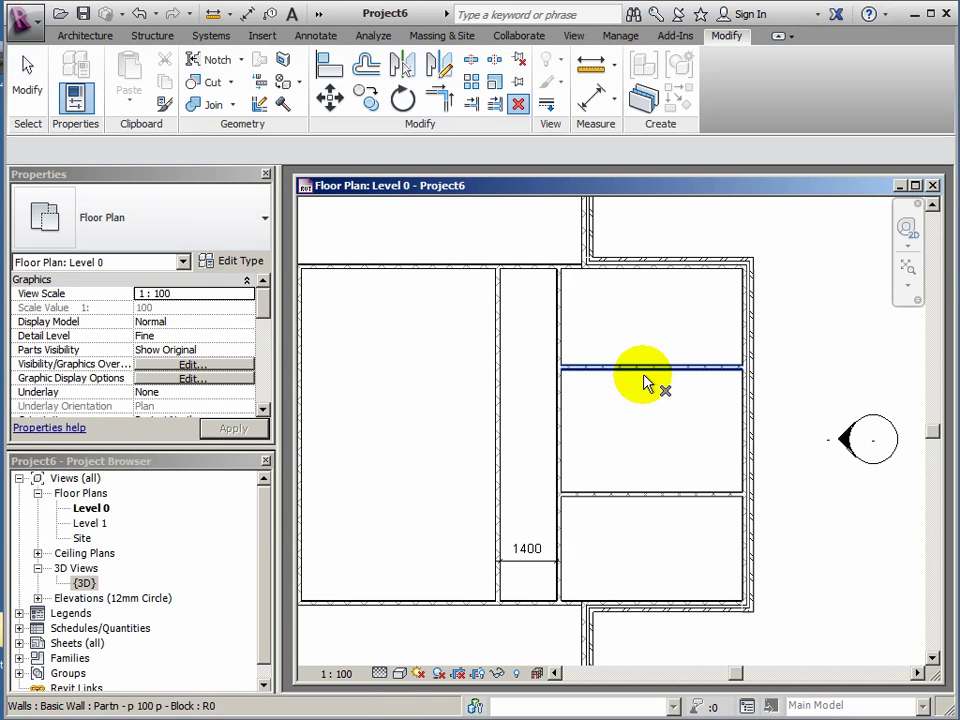
scroll(720, 480, up, 2)
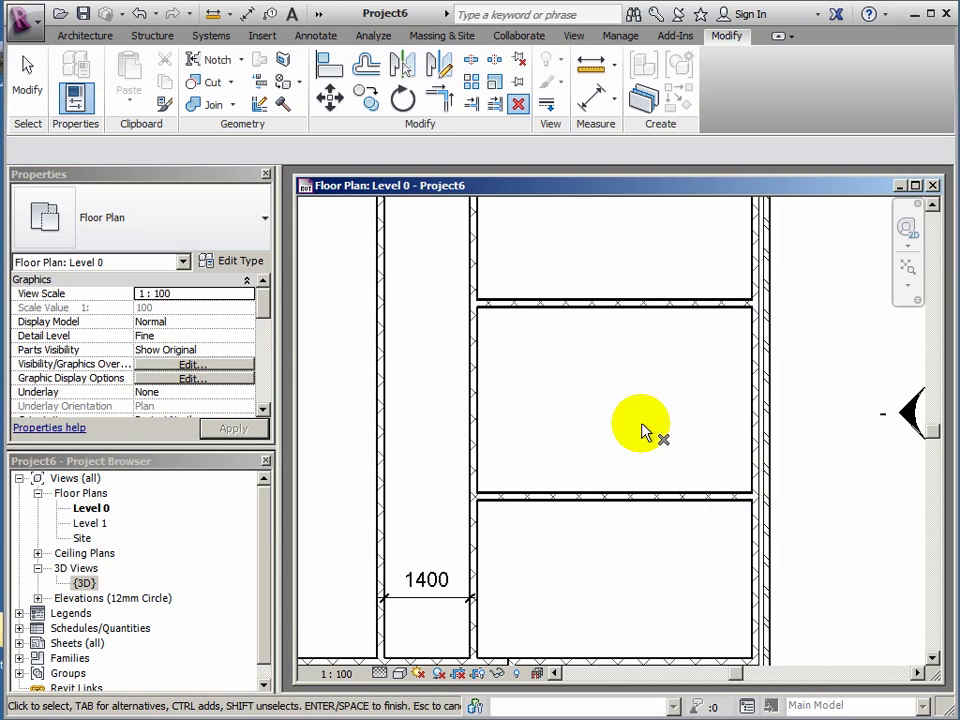
scroll(660, 405, down, 2)
middle_drag(668, 393, 604, 420)
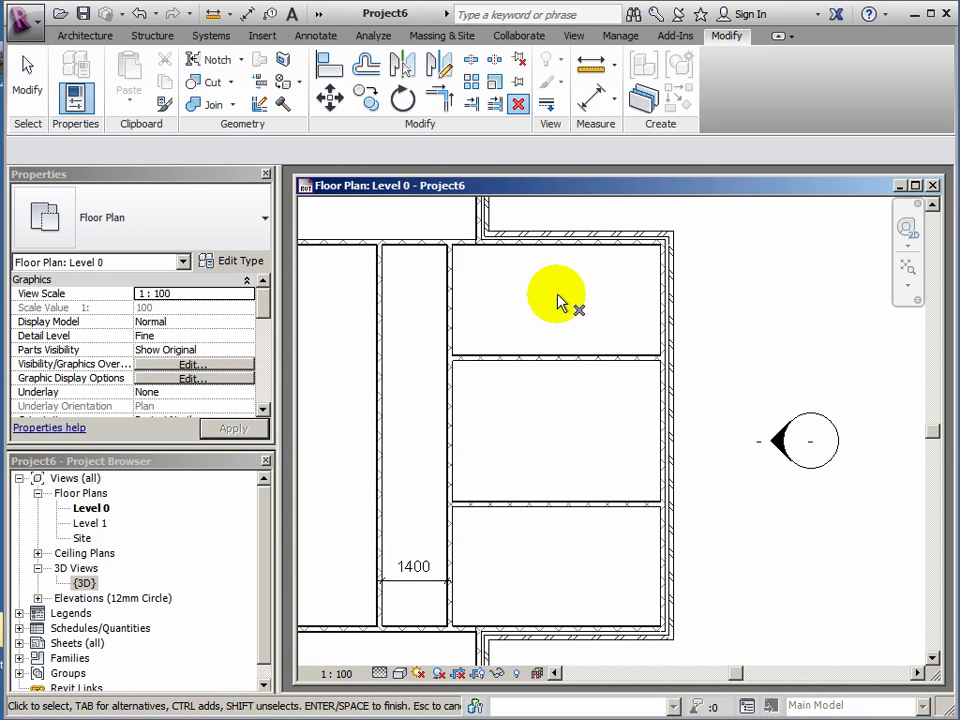
- Place an aligned dimension string from the top wall through both partitions to the bottom wall, reading 2595 / 3165 / 2795
click(315, 38)
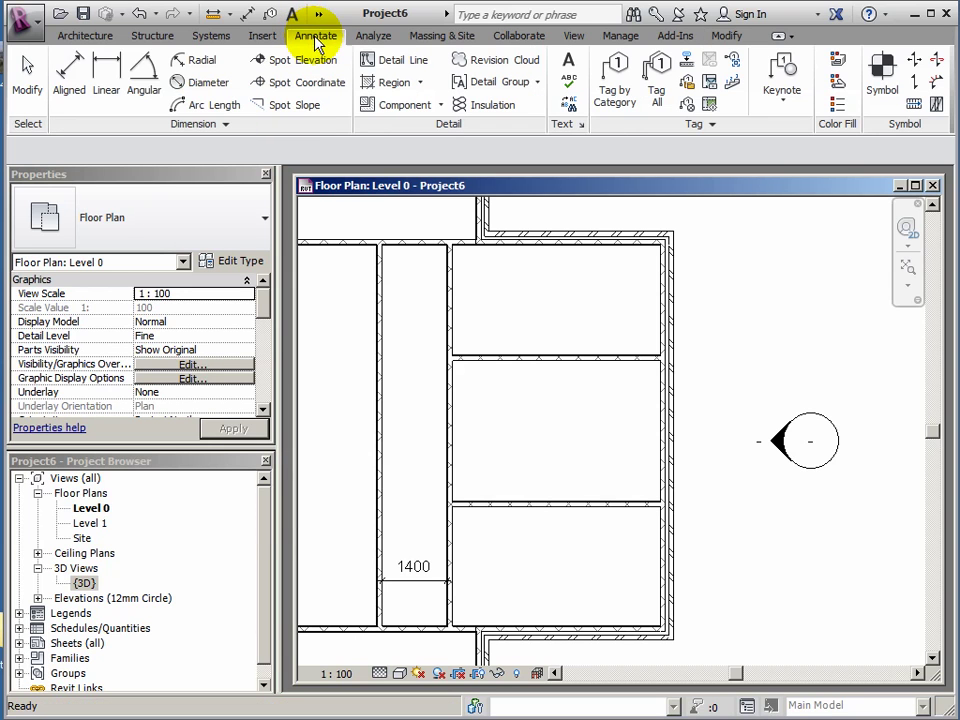
click(67, 73)
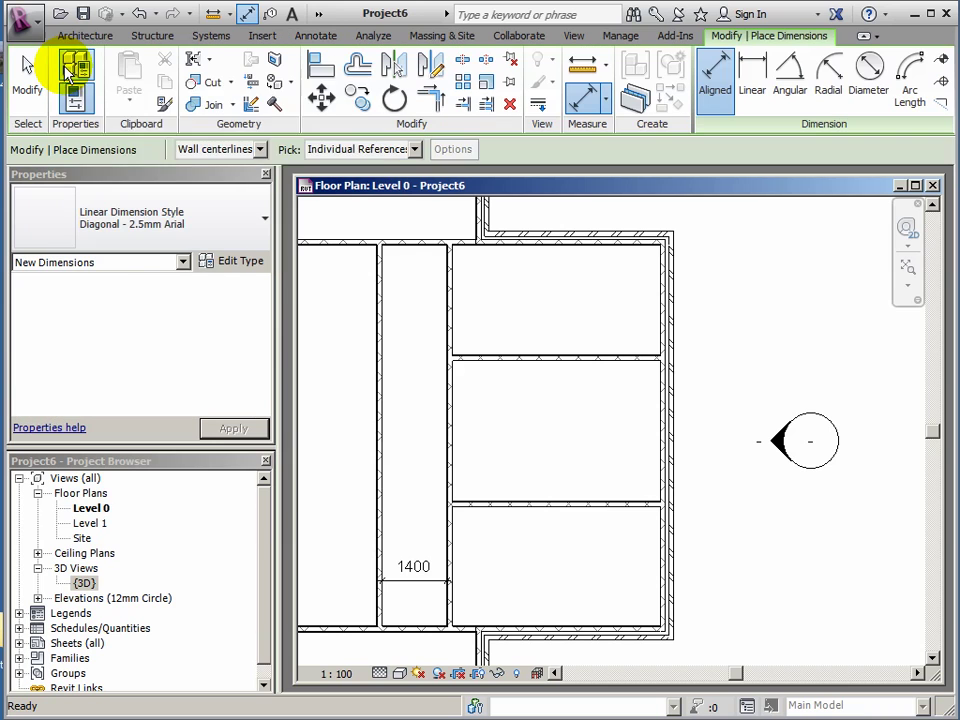
click(561, 242)
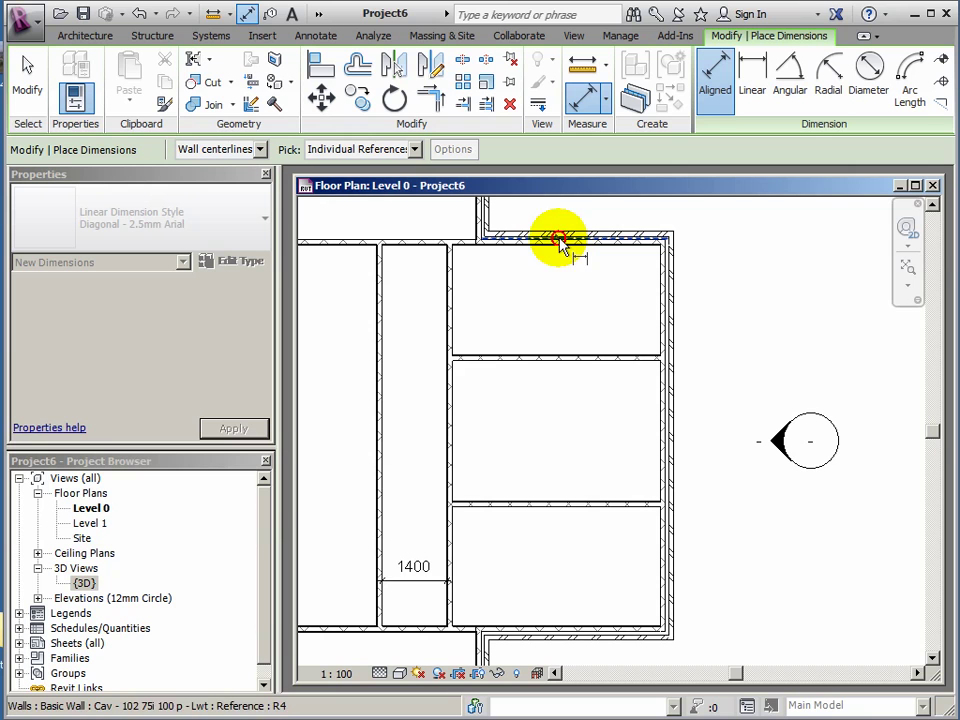
click(562, 357)
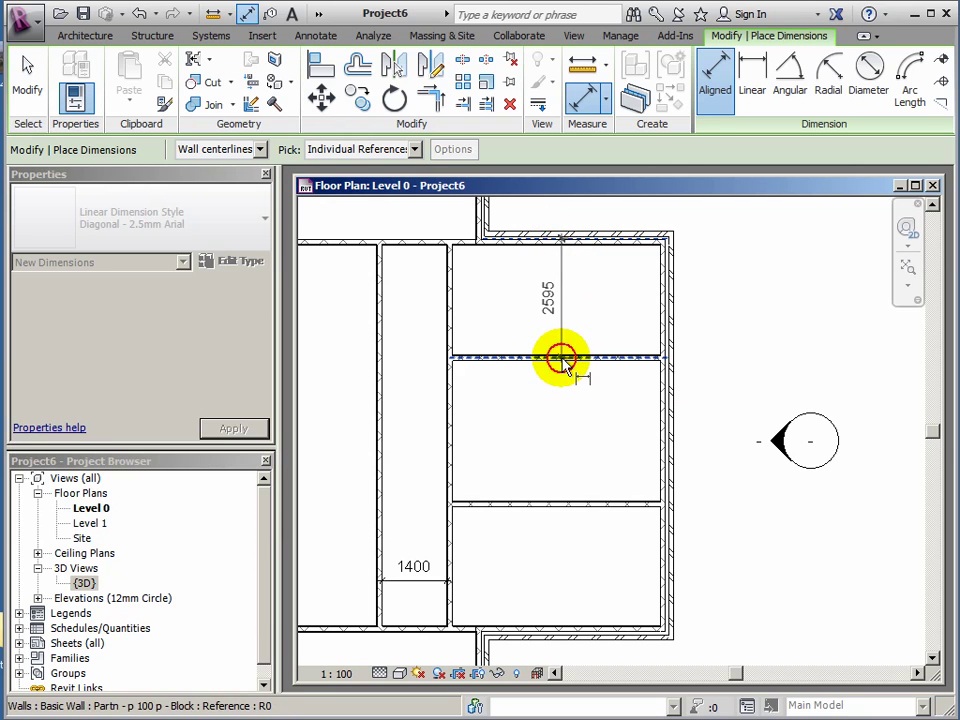
click(566, 509)
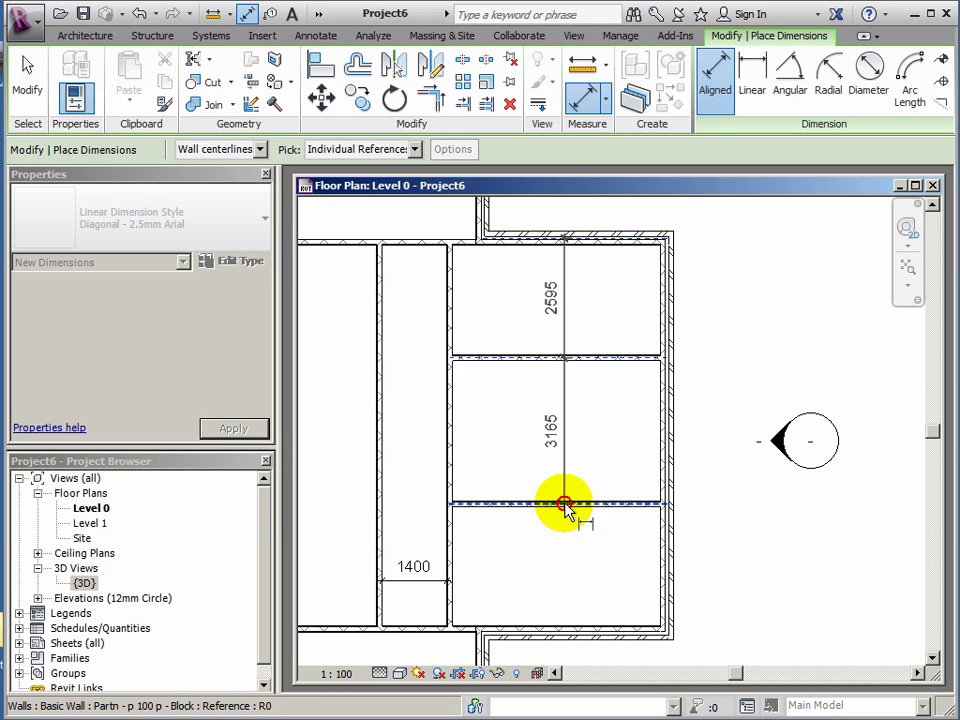
click(575, 641)
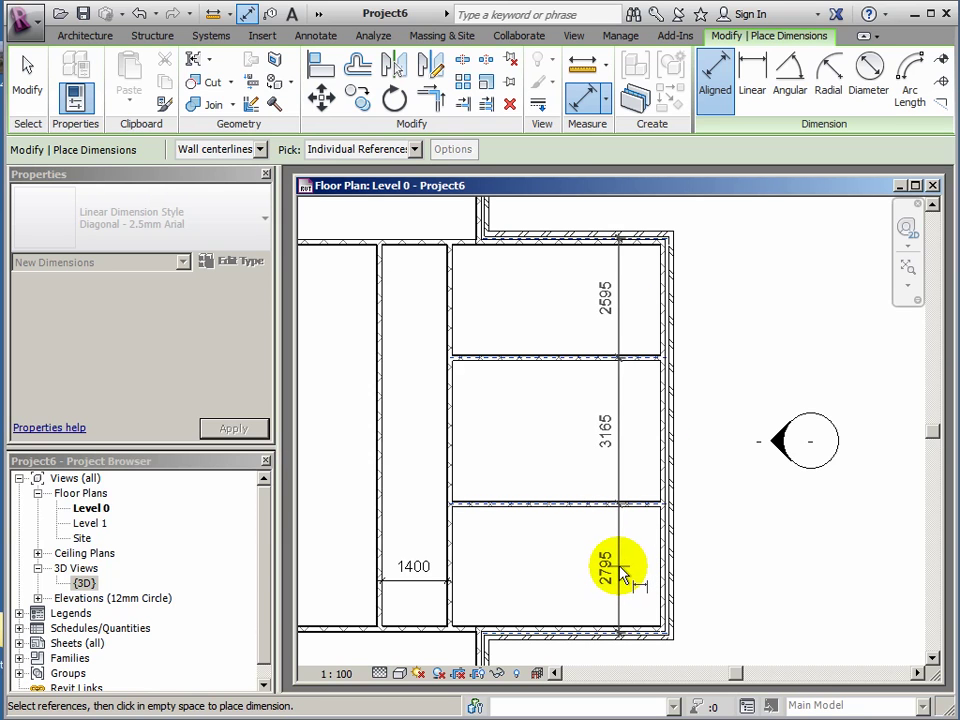
click(618, 568)
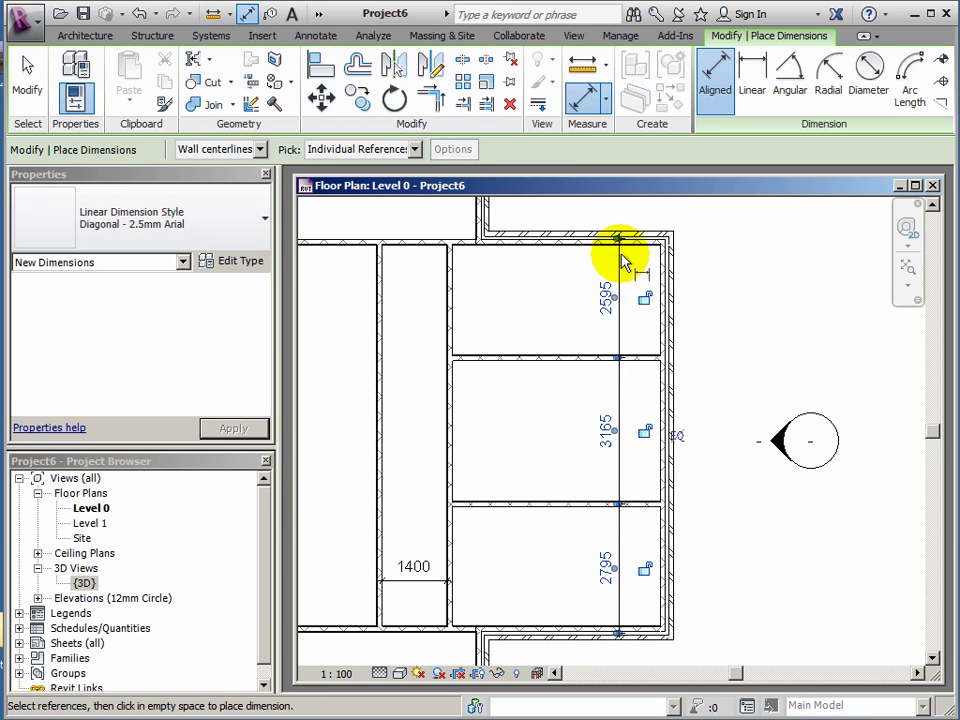
scroll(620, 255, up, 5)
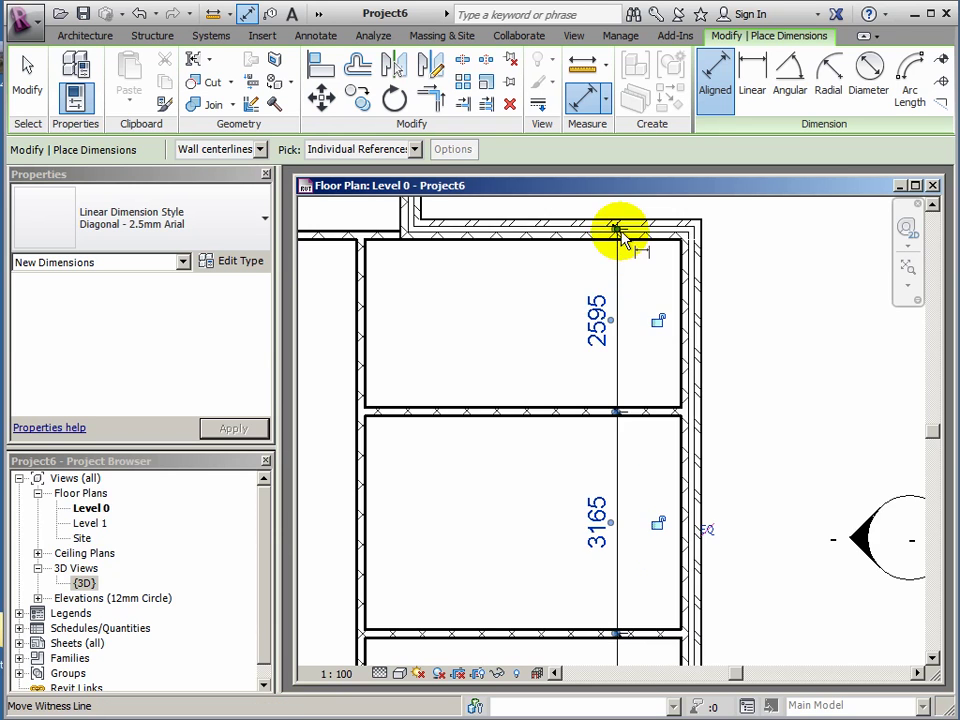
- Cycle the top witness line of the dimension string onto the next wall face
scroll(579, 343, down, 3)
scroll(561, 365, up, 3)
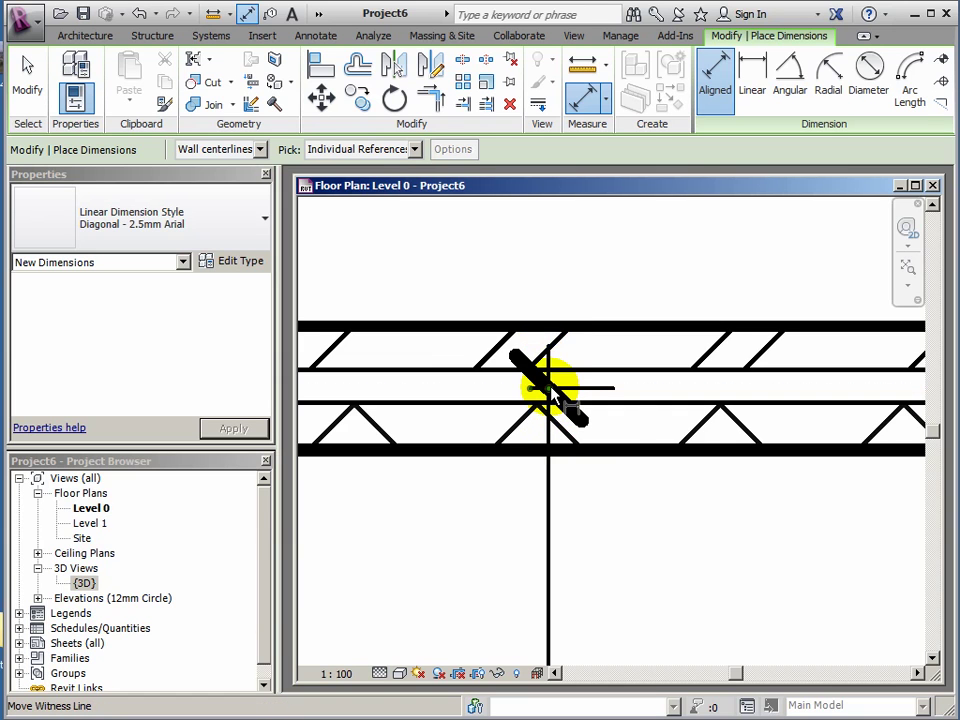
click(548, 392)
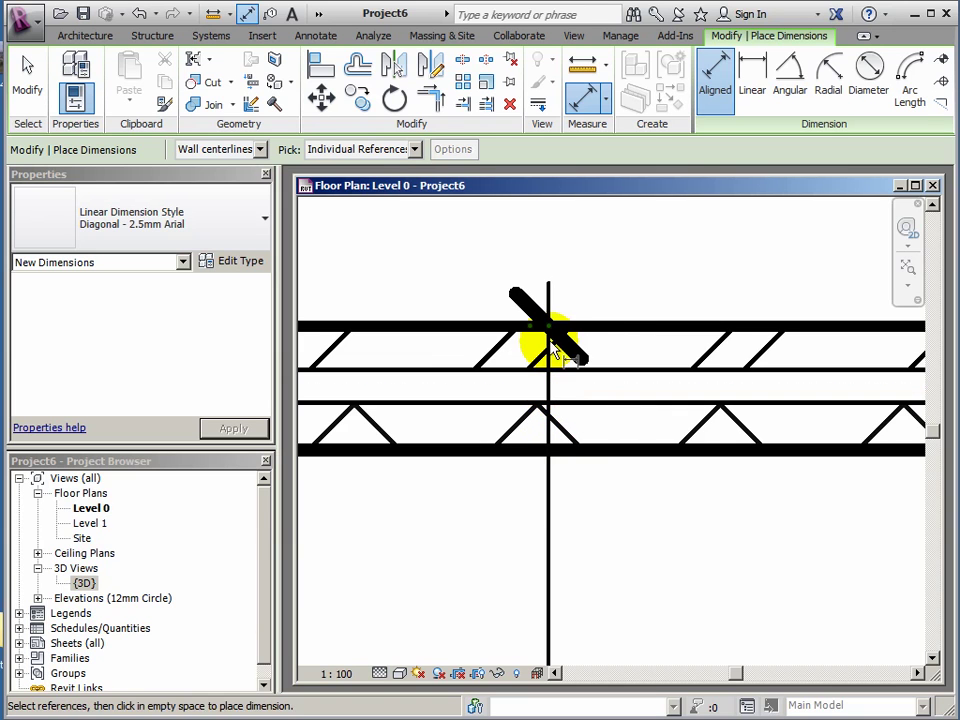
click(548, 330)
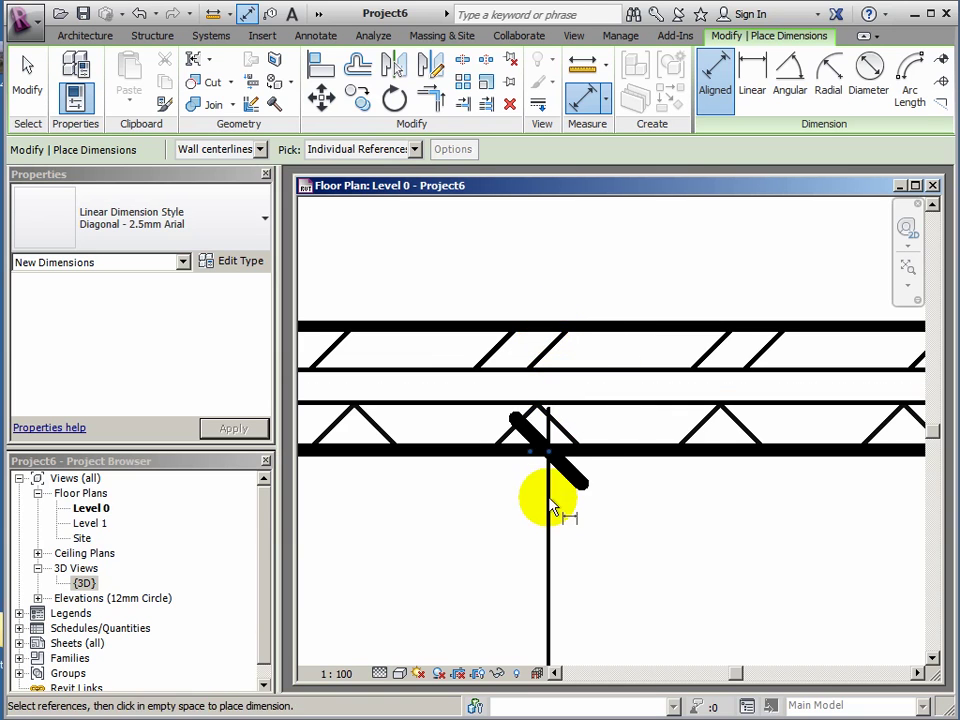
- Snap the bottom witness line onto the wall face so the string reads 2450, 3165, 2650
scroll(598, 519, down, 3)
middle_drag(606, 525, 586, 492)
scroll(563, 519, up, 5)
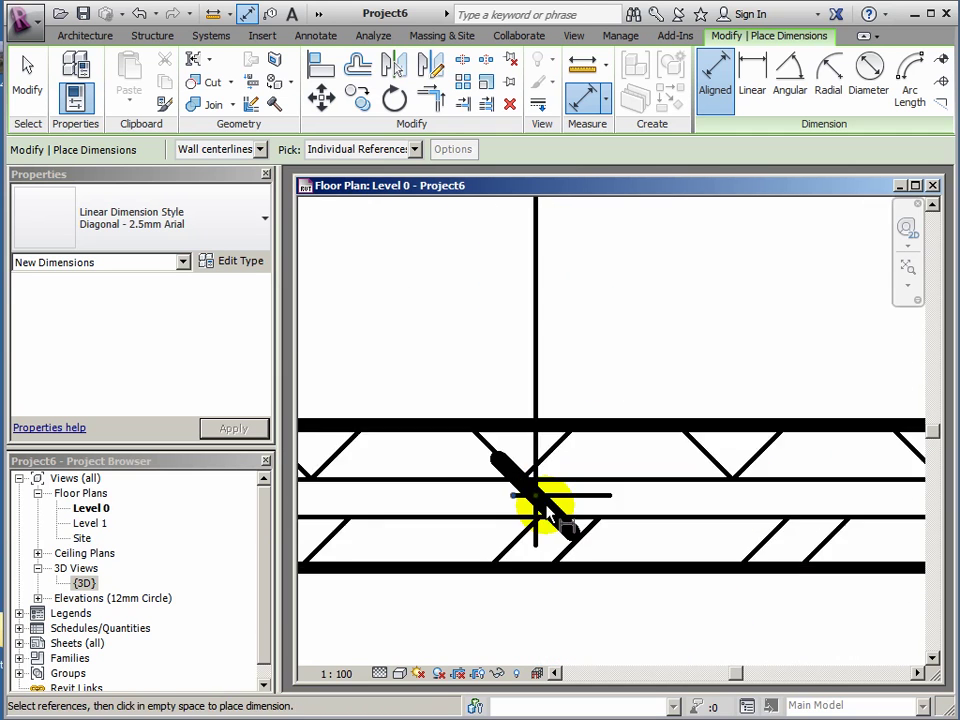
drag(538, 512, 579, 461)
scroll(615, 420, down, 2)
scroll(622, 418, down, 5)
middle_drag(634, 471, 628, 510)
scroll(617, 446, down, 2)
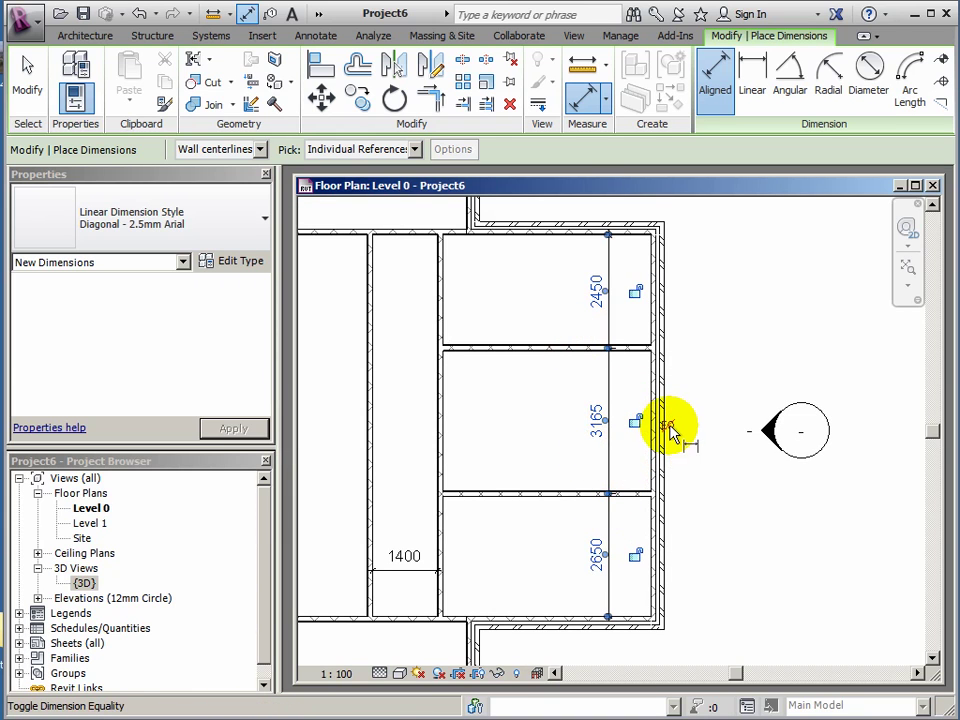
- Toggle EQ on the dimension string so each room measures 2755
scroll(670, 430, up, 4)
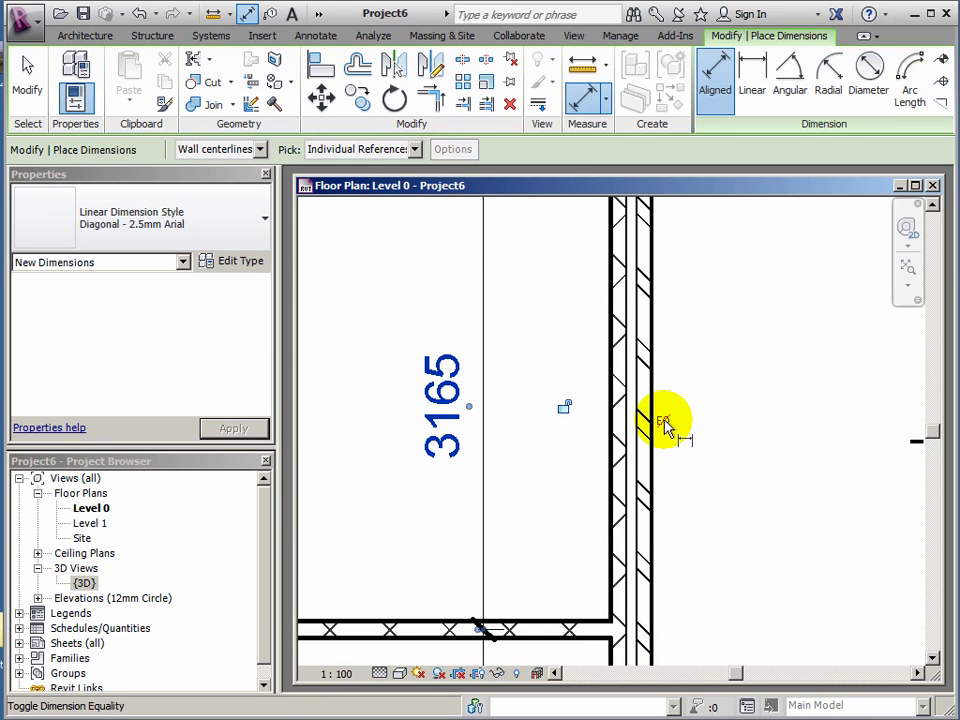
click(663, 420)
scroll(667, 430, down, 5)
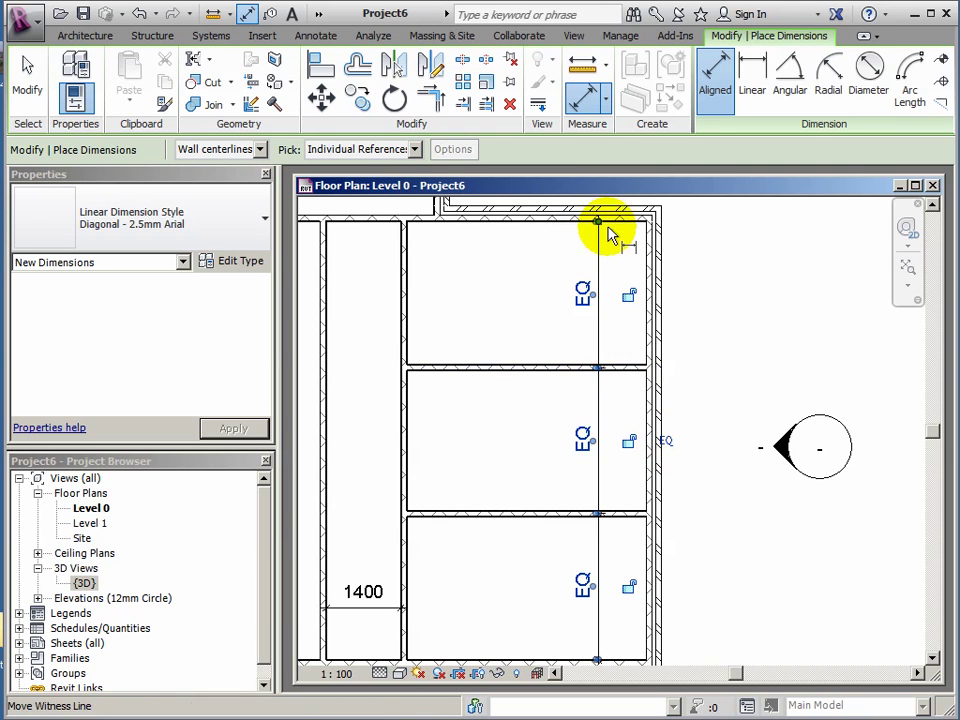
scroll(608, 231, up, 2)
scroll(572, 385, up, 4)
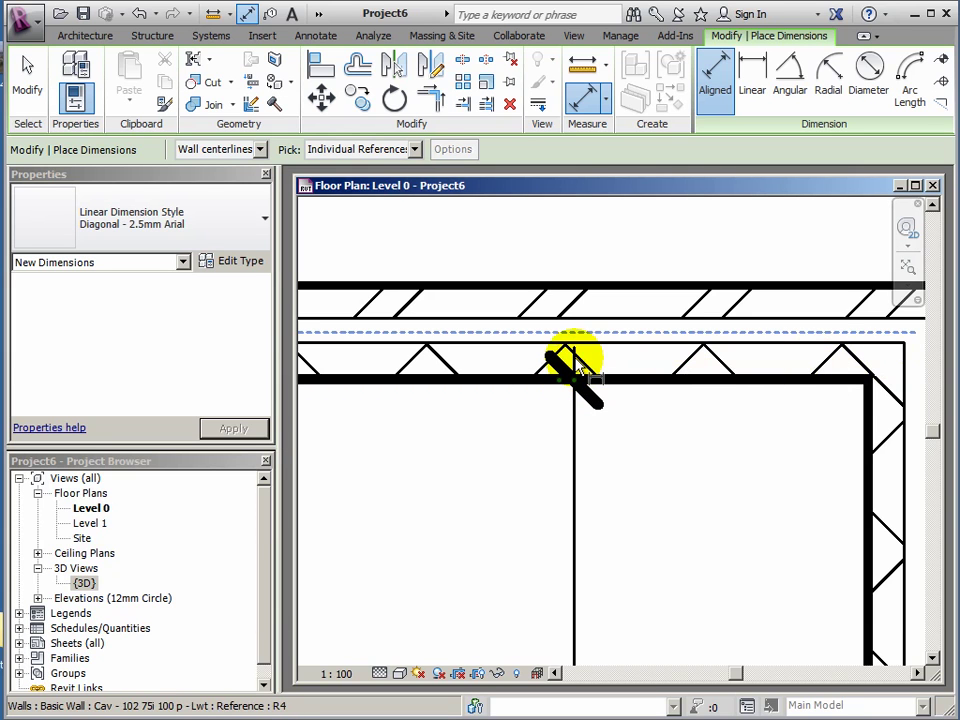
scroll(621, 499, down, 5)
middle_drag(623, 517, 680, 420)
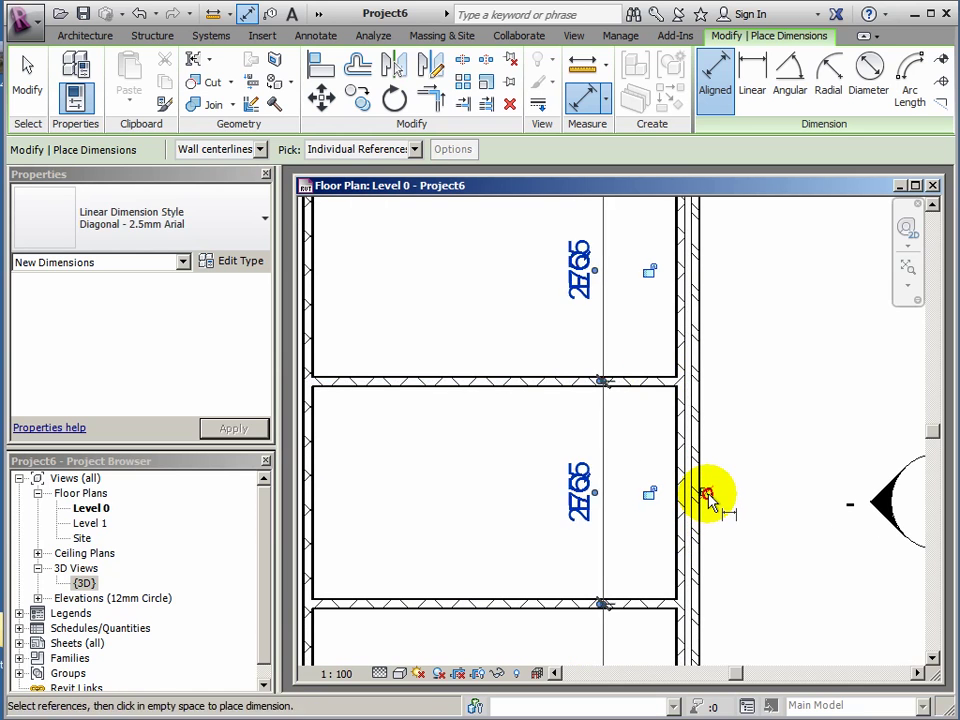
- Open the Dimension Text dialog and cancel it without changes
click(583, 283)
click(572, 540)
middle_drag(587, 458, 596, 540)
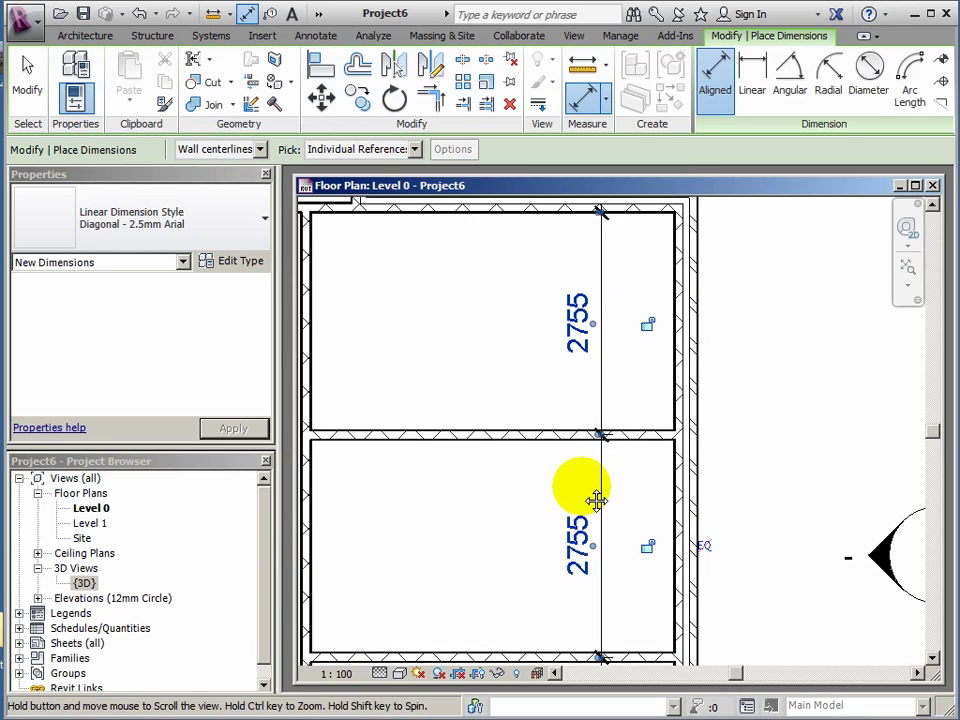
scroll(596, 540, down, 2)
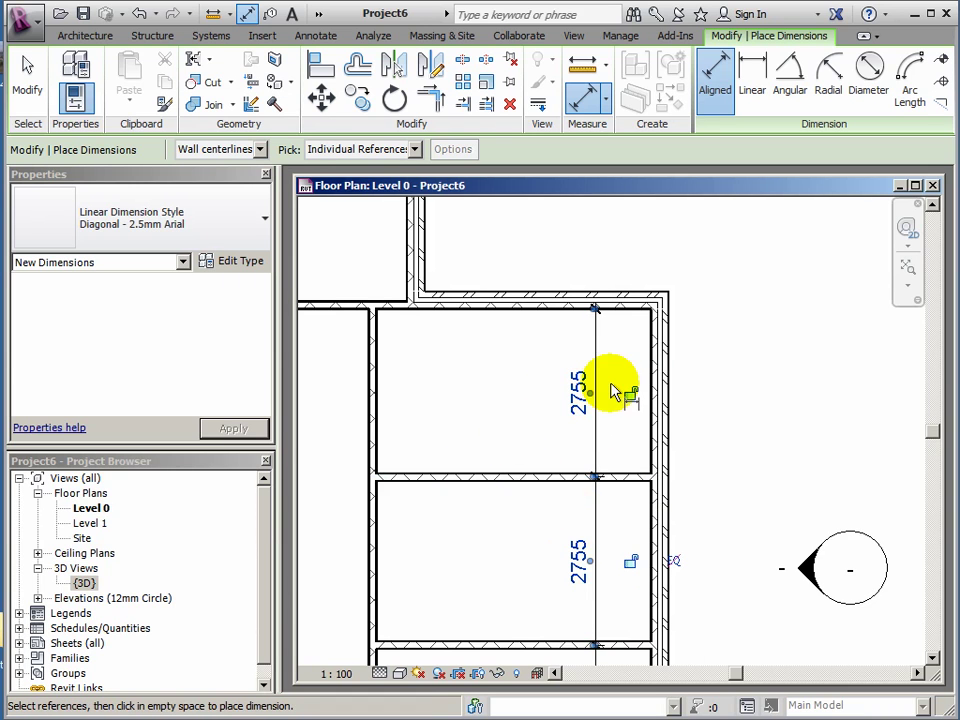
- Move the upper partition so the upper room is 2200 deep
click(27, 88)
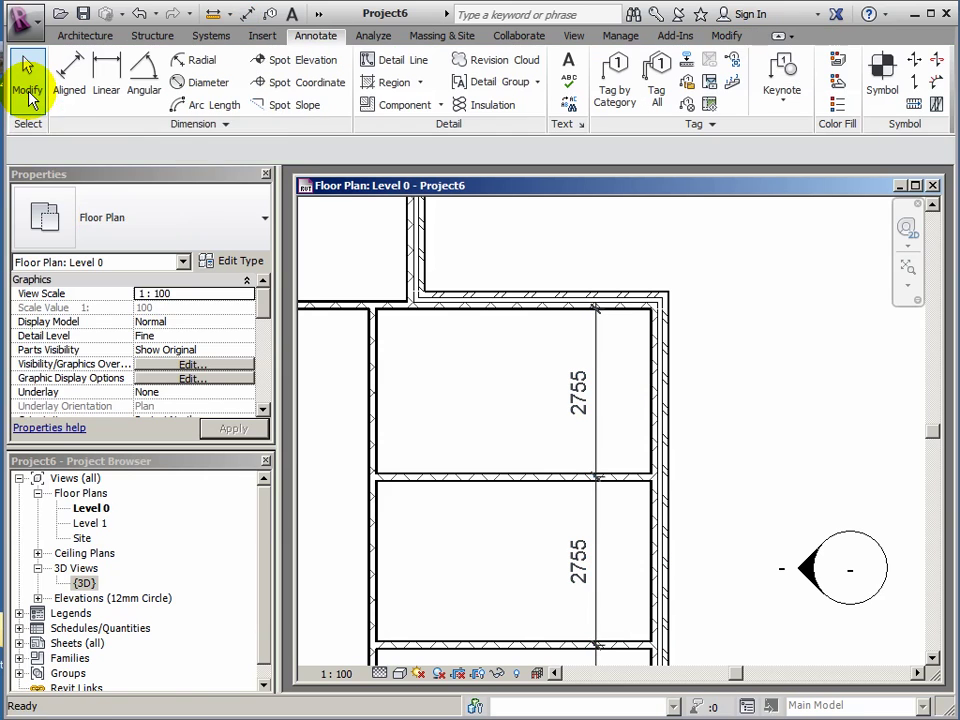
click(537, 487)
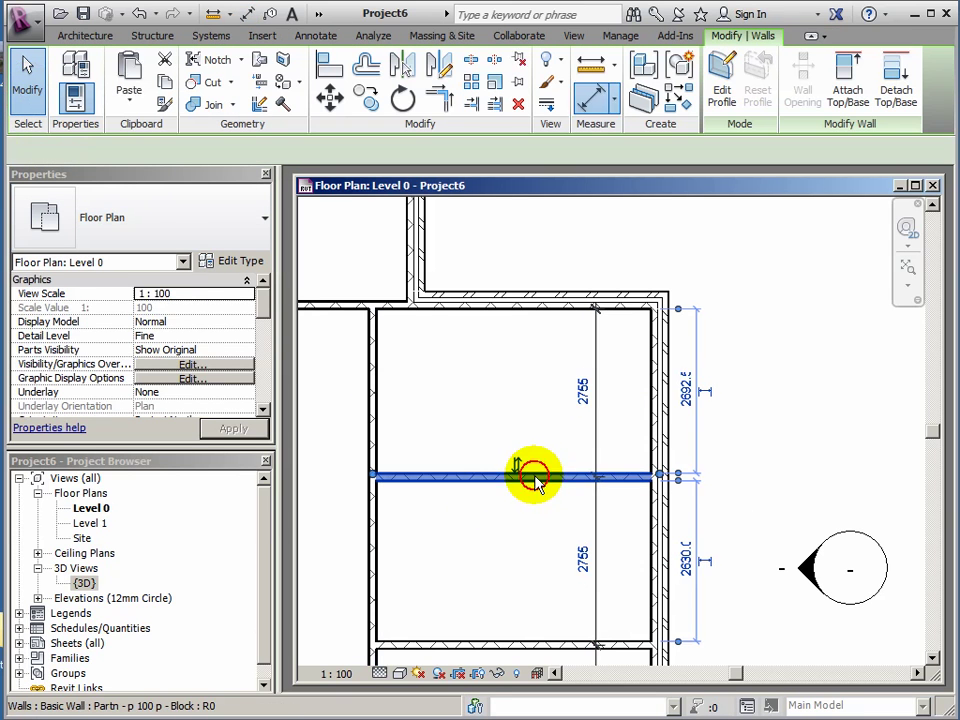
click(583, 396)
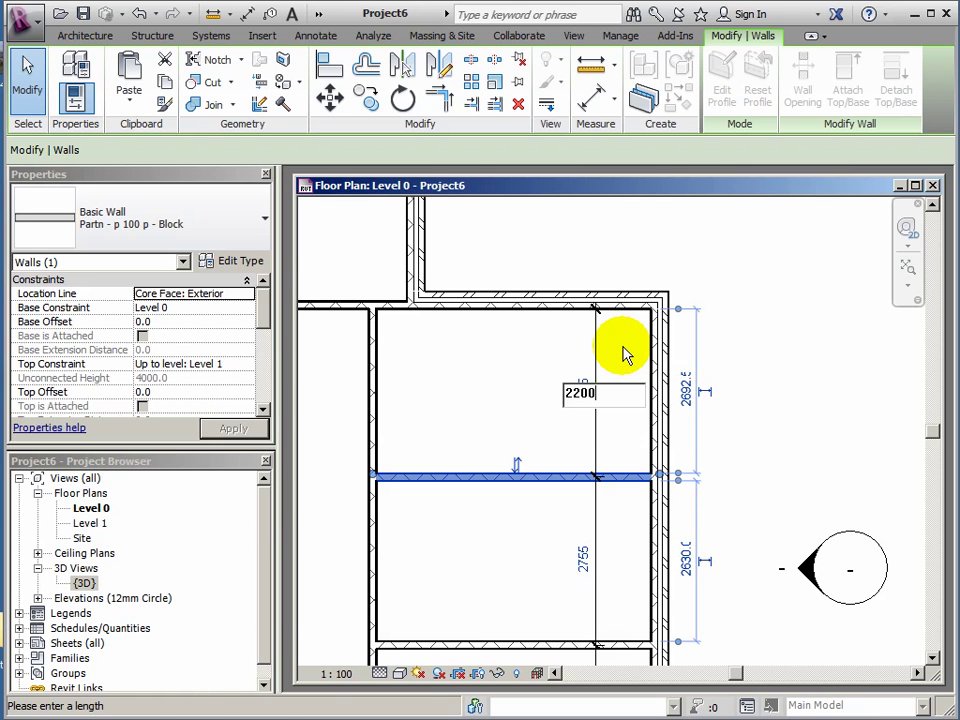
key(Return)
scroll(630, 480, down, 2)
middle_drag(630, 480, 543, 530)
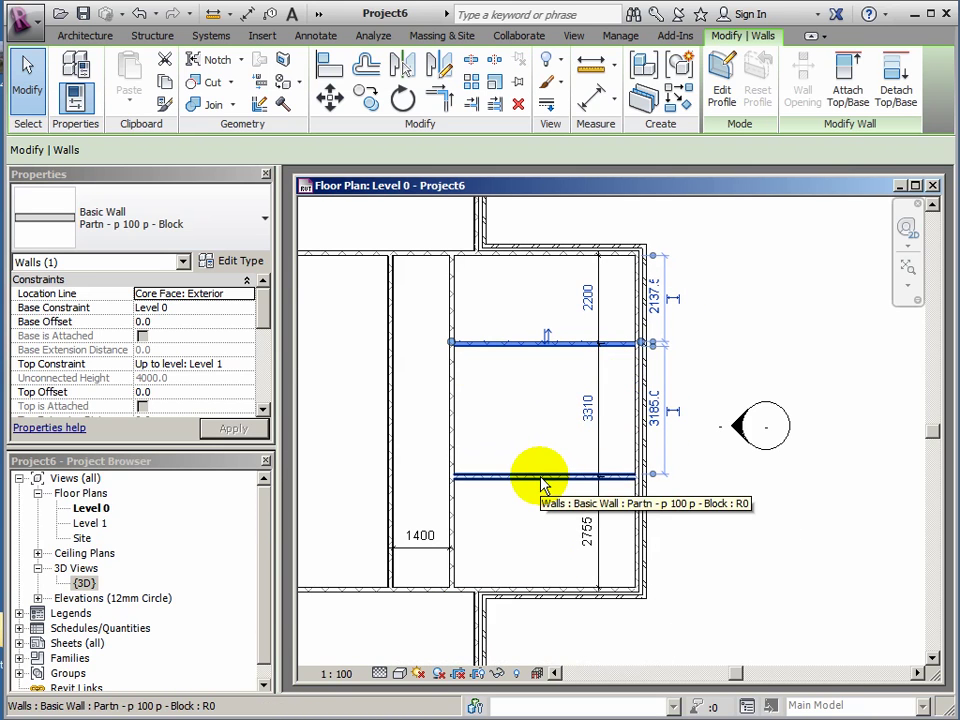
- Move the lower partition so the lower room is 2200 deep, leaving the middle at 3865
click(541, 485)
click(588, 531)
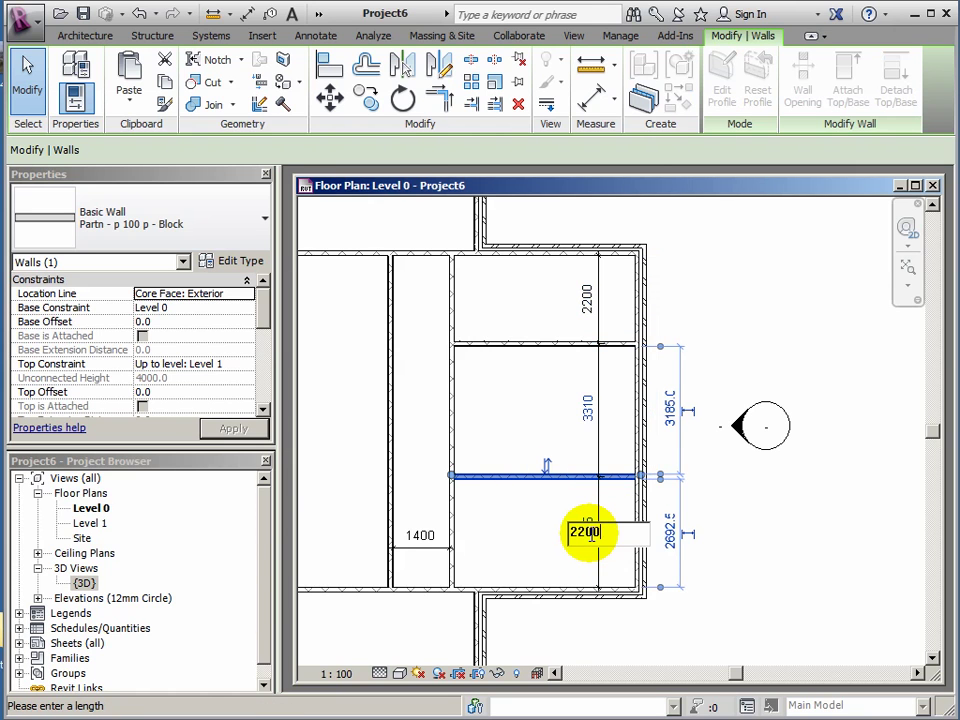
text(2200)
key(Return)
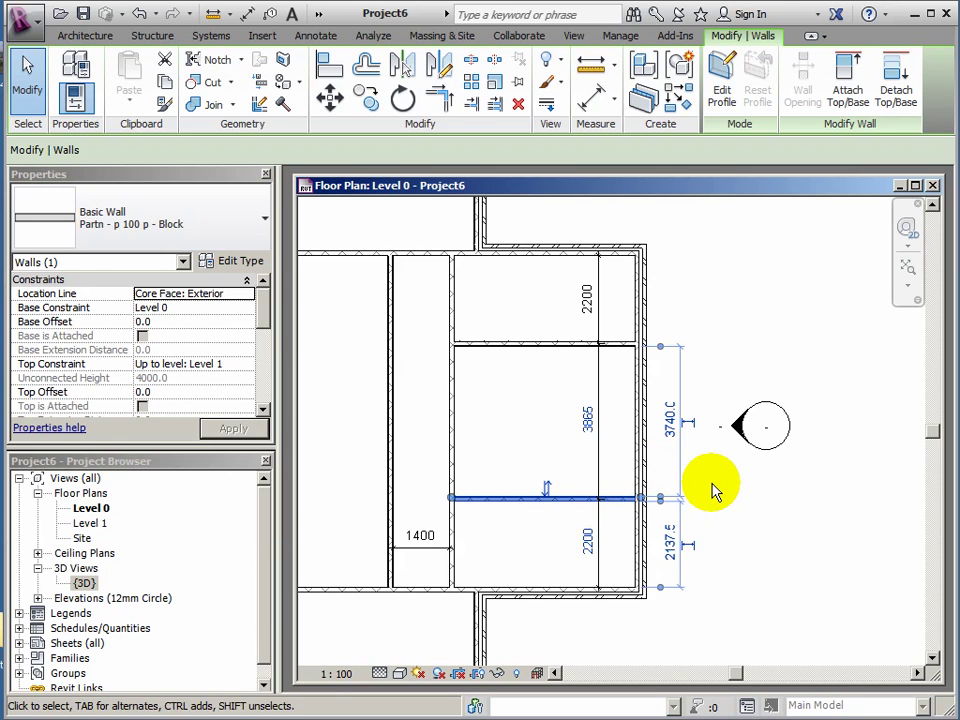
key(Escape)
mouse_move(588, 510)
middle_down()
mouse_move(632, 520)
mouse_move(676, 512)
middle_up()
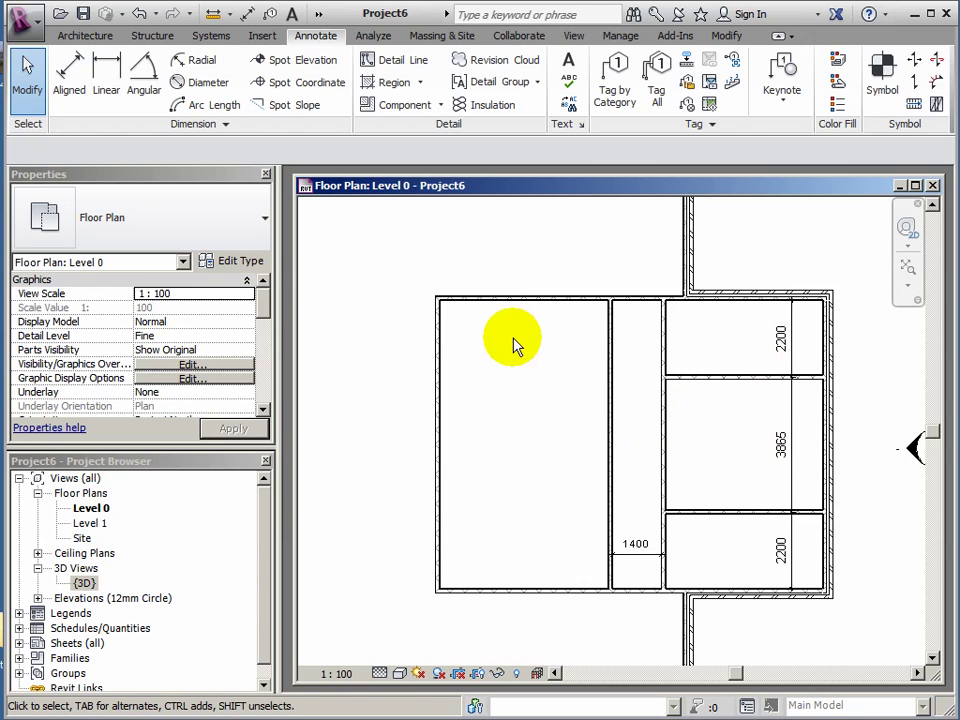
- Draw a new vertical wall straight up from the lower room wall to the sloped top wall
middle_drag(505, 373, 623, 396)
scroll(489, 459, down, 2)
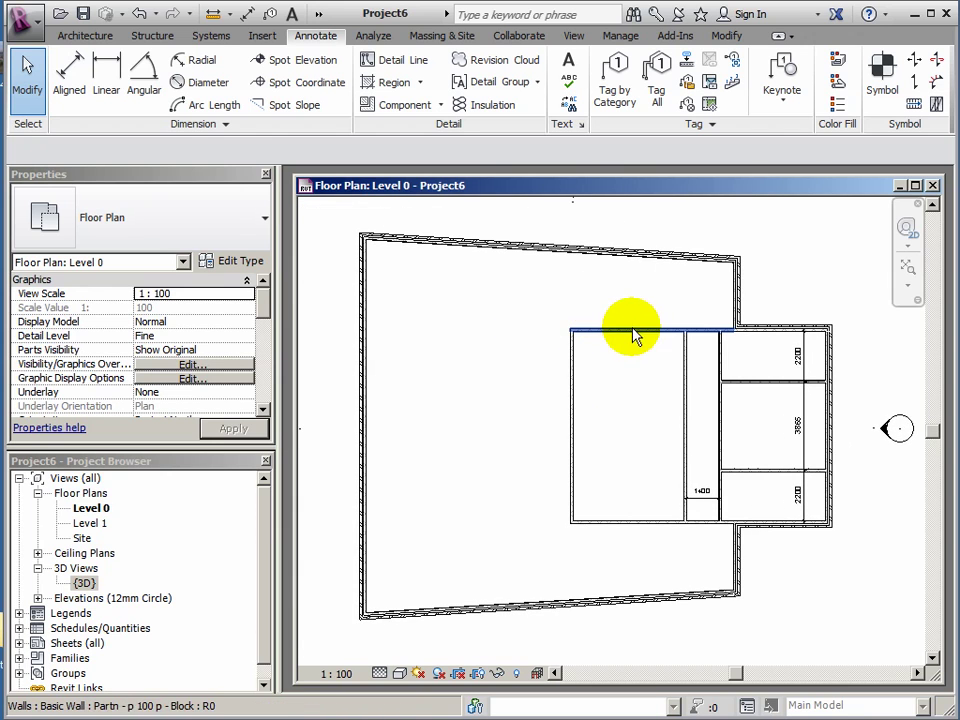
scroll(640, 337, up, 2)
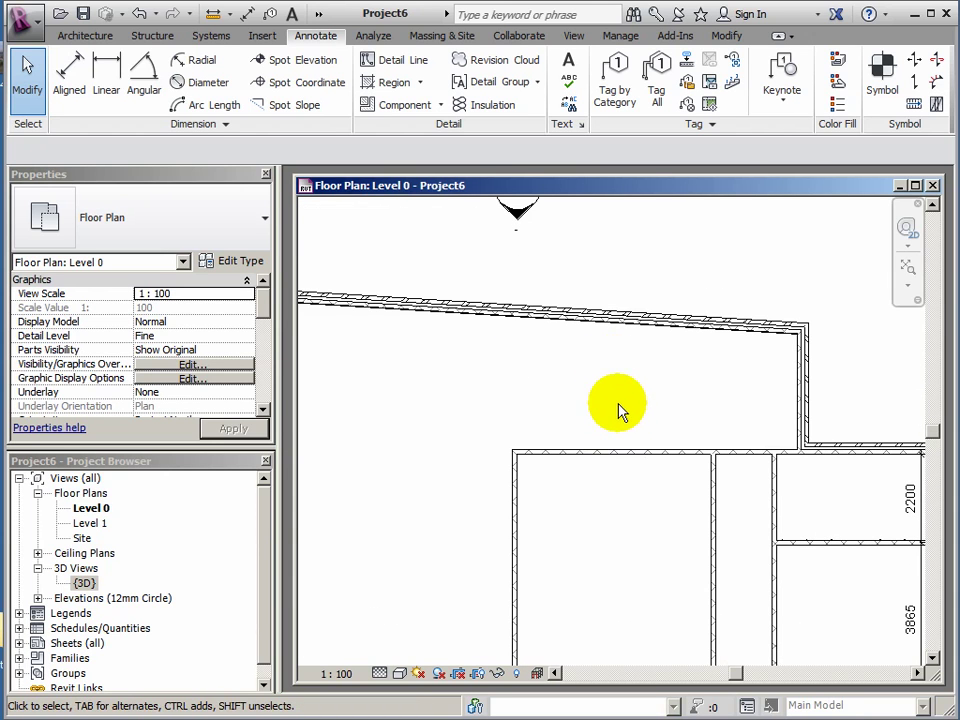
middle_drag(622, 422, 604, 415)
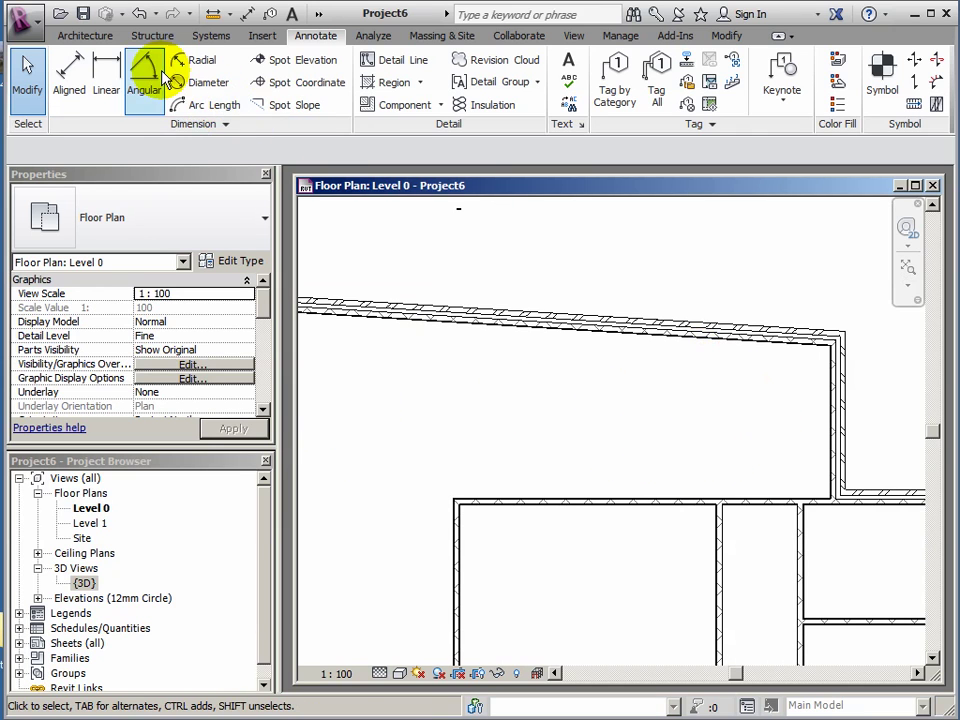
click(78, 36)
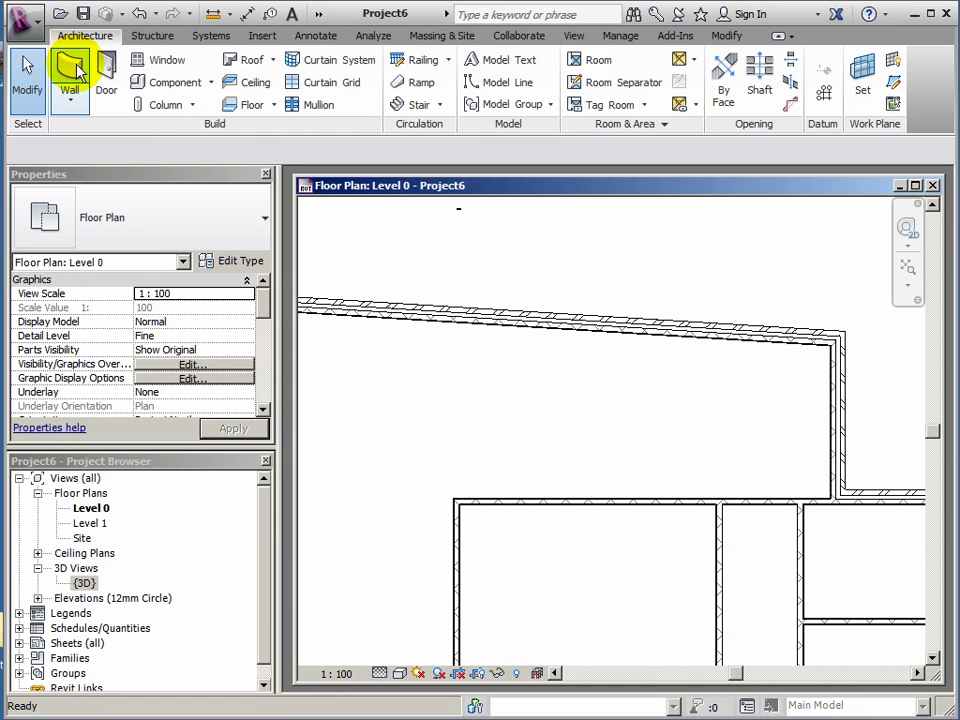
click(74, 75)
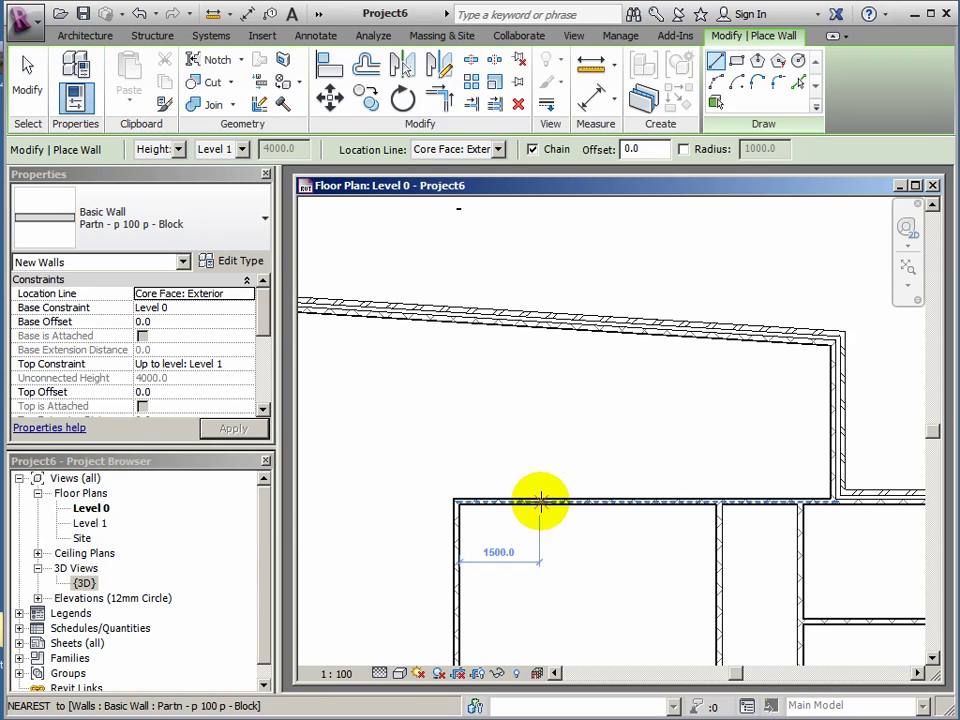
click(540, 502)
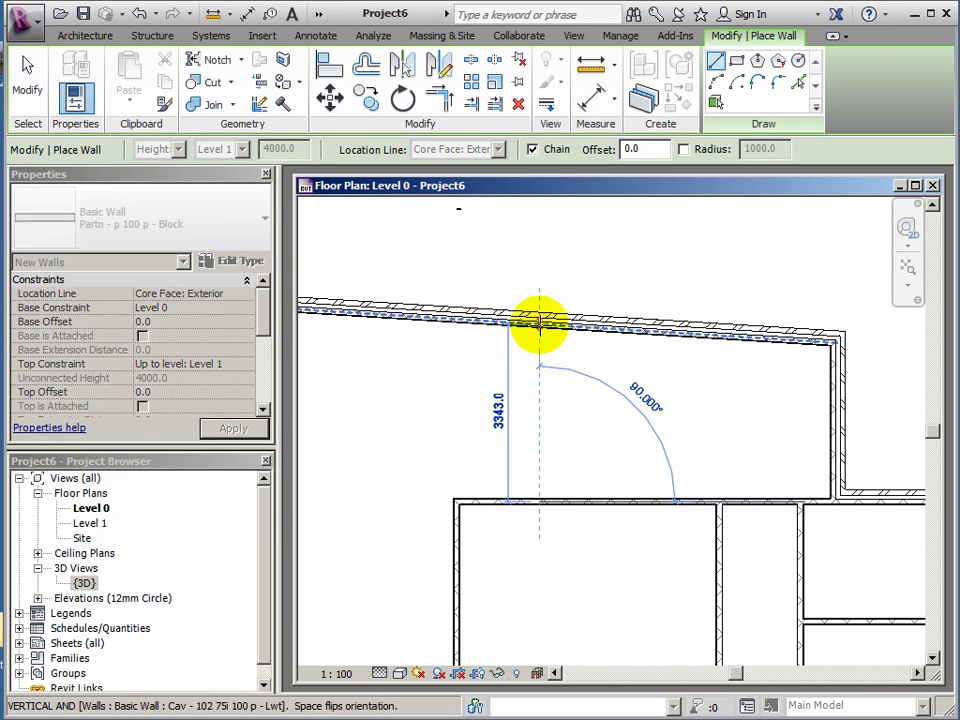
click(539, 322)
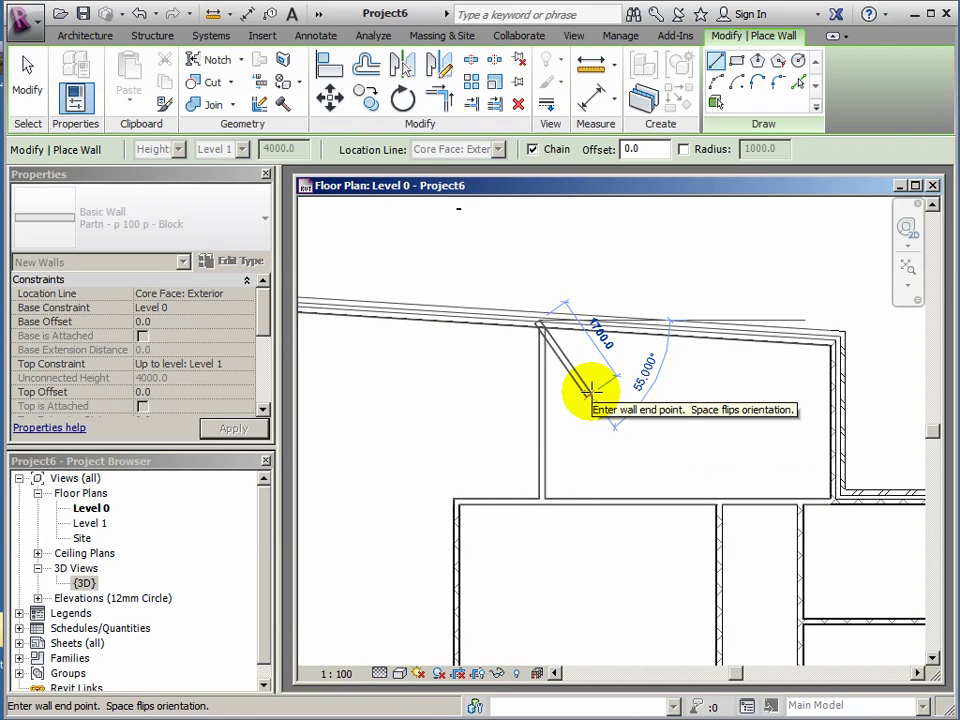
key(d)
key(i)
scroll(549, 493, up, 3)
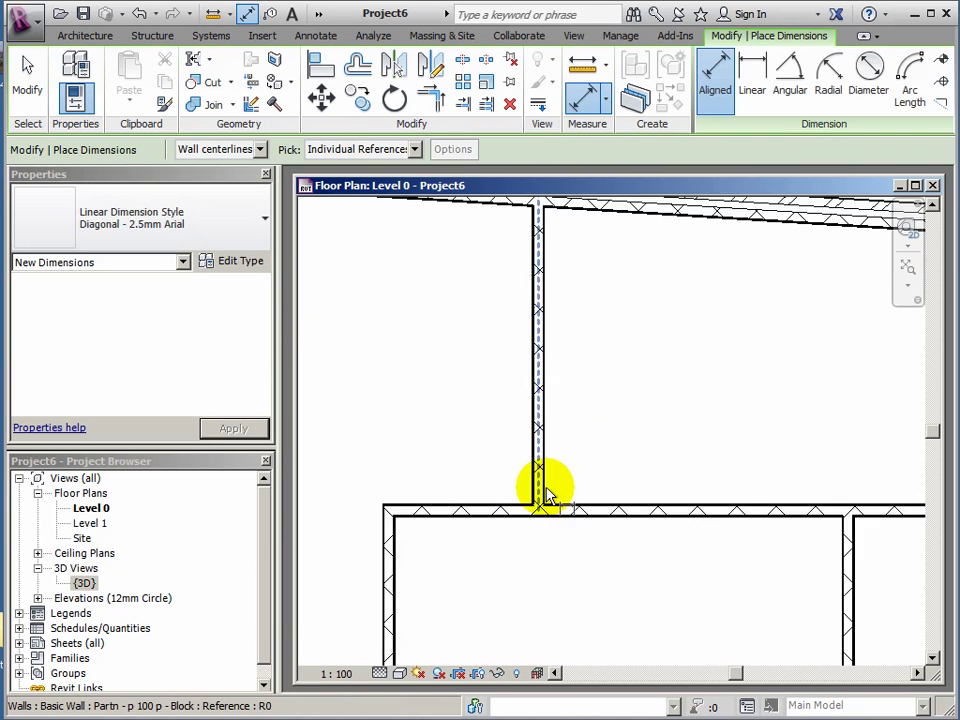
- Place an aligned dimension from the left wall to the new partition and adjust its witness lines
middle_drag(549, 497, 672, 512)
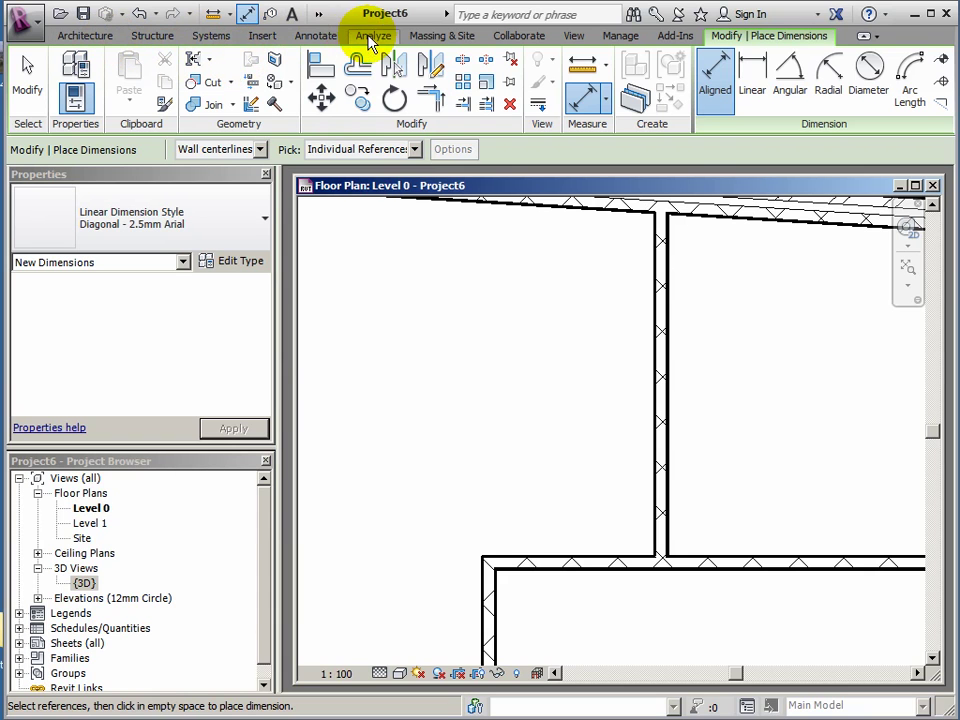
click(325, 37)
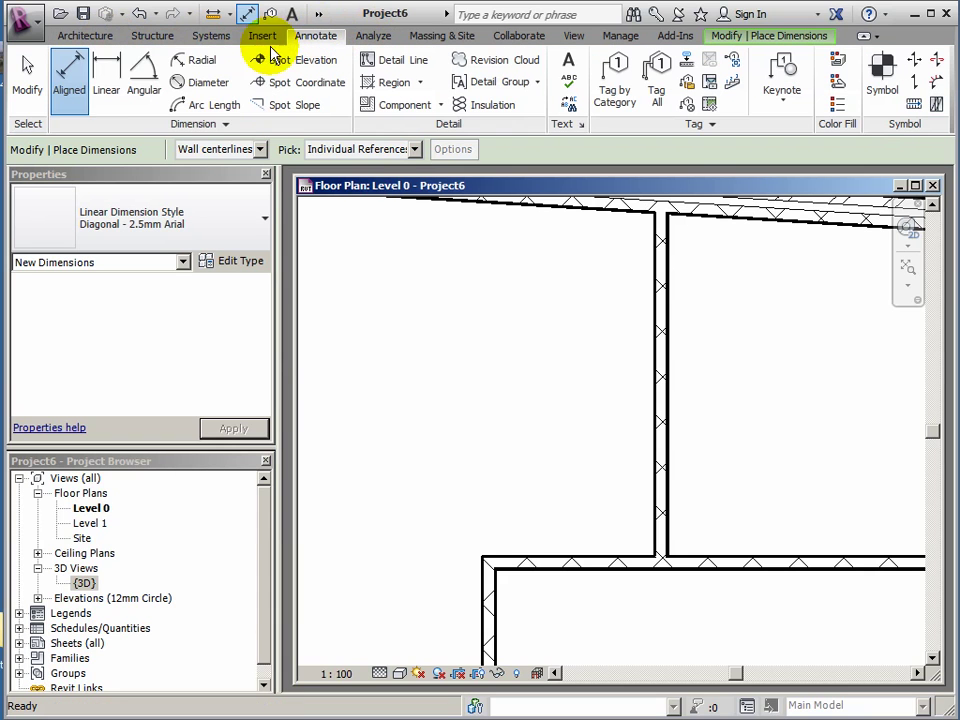
click(69, 80)
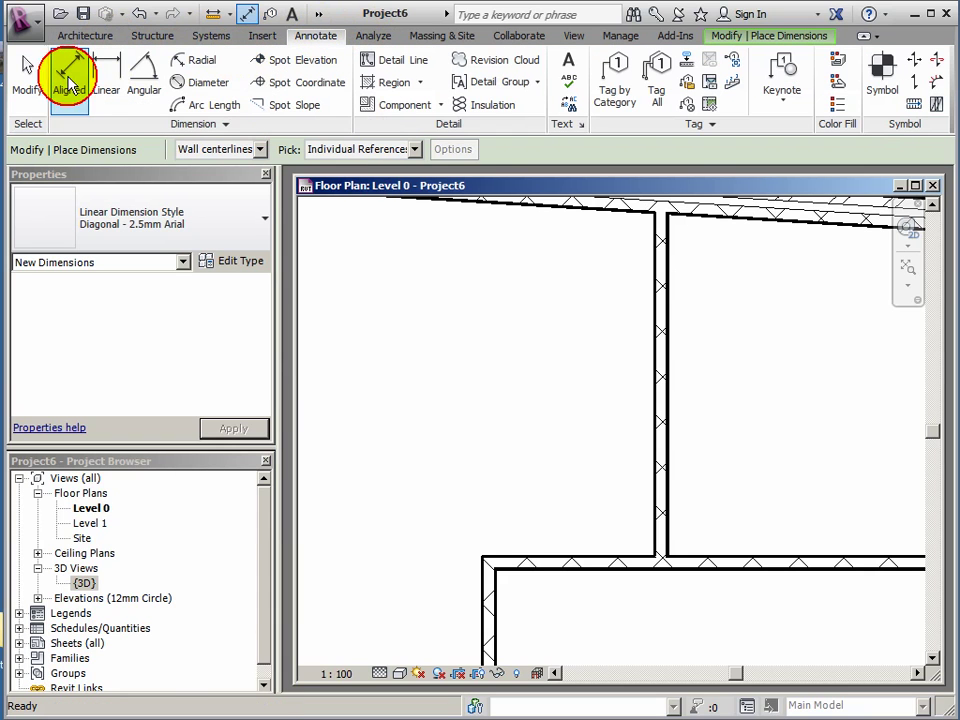
click(490, 573)
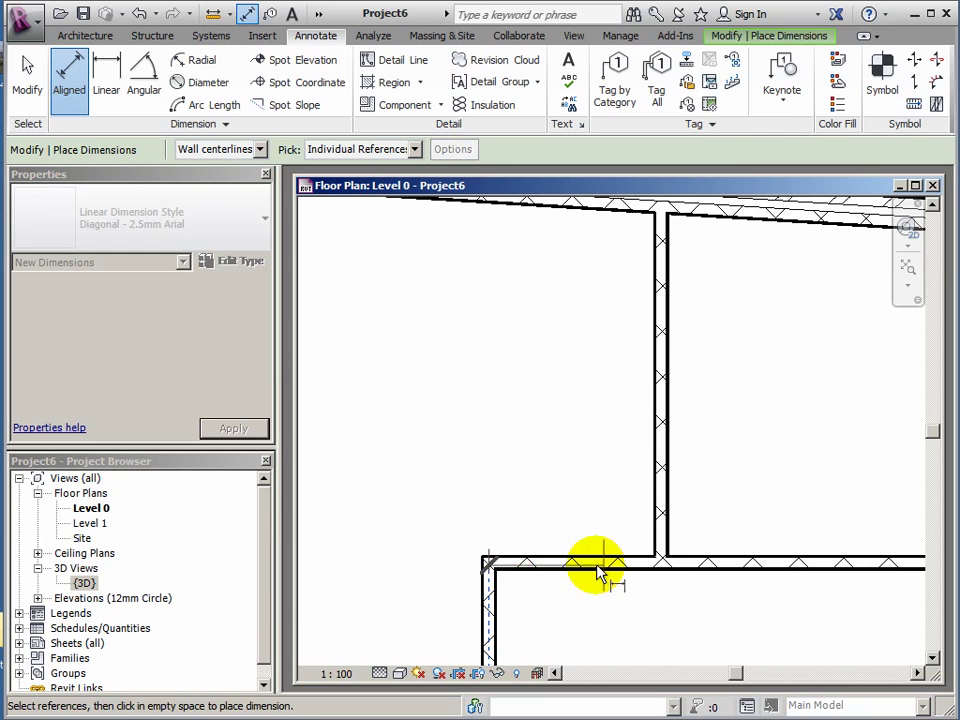
click(662, 542)
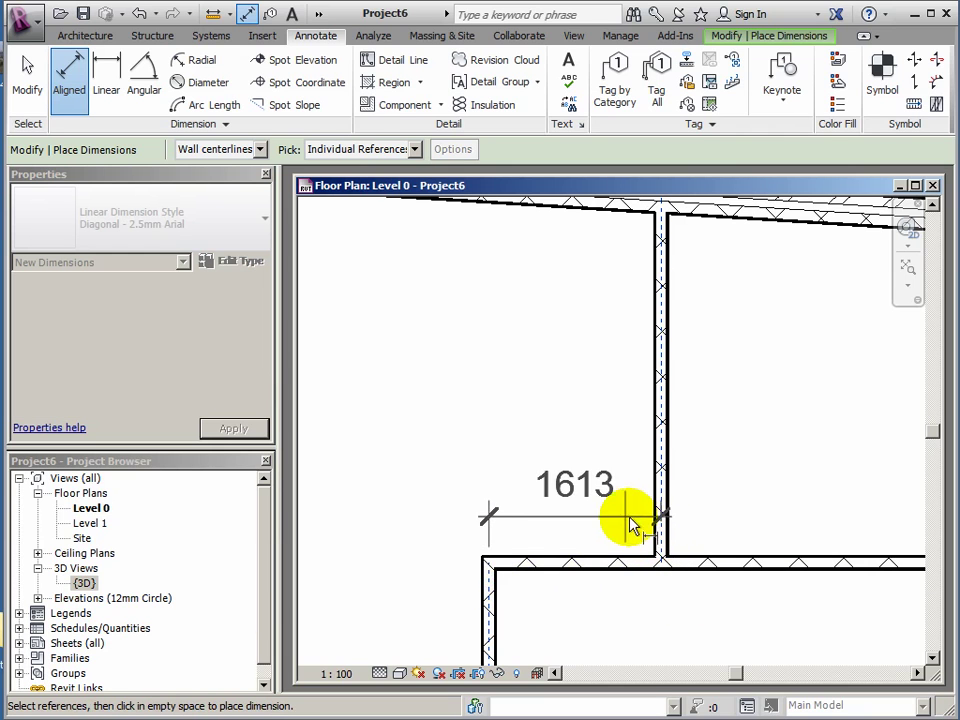
click(574, 513)
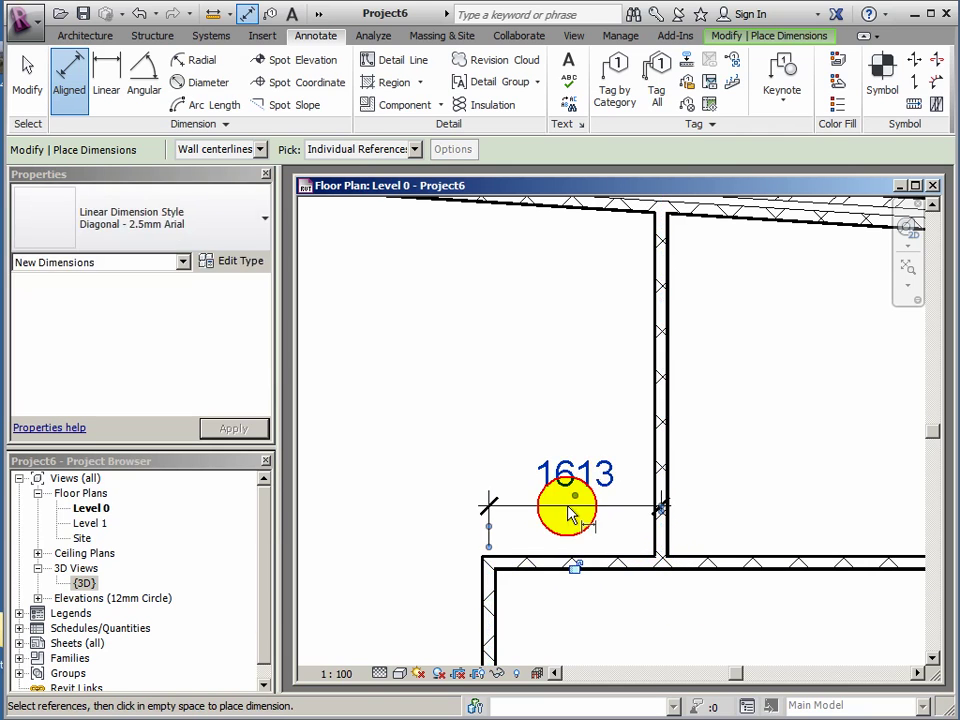
scroll(590, 555, up, 2)
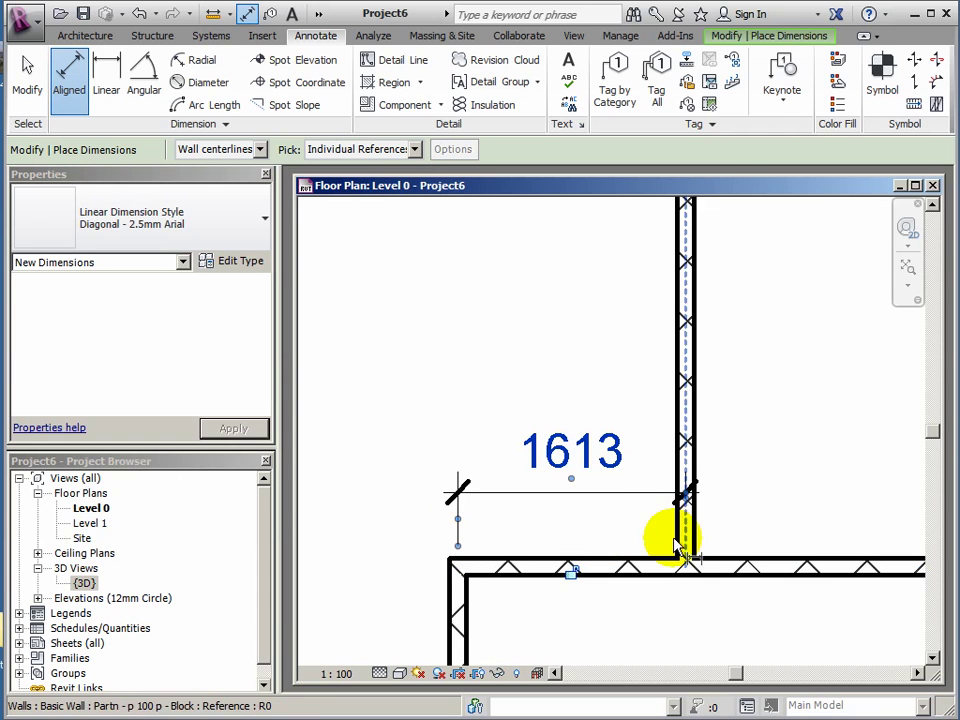
scroll(683, 500, up, 2)
scroll(686, 505, up, 1)
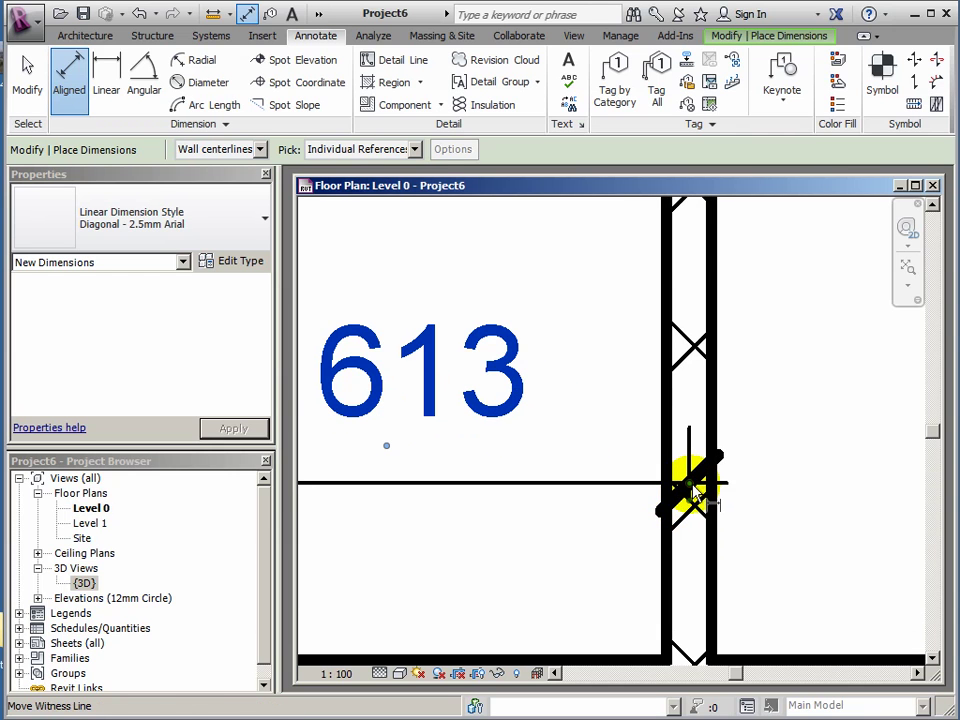
drag(694, 497, 713, 490)
scroll(531, 536, down, 1)
middle_drag(531, 536, 707, 470)
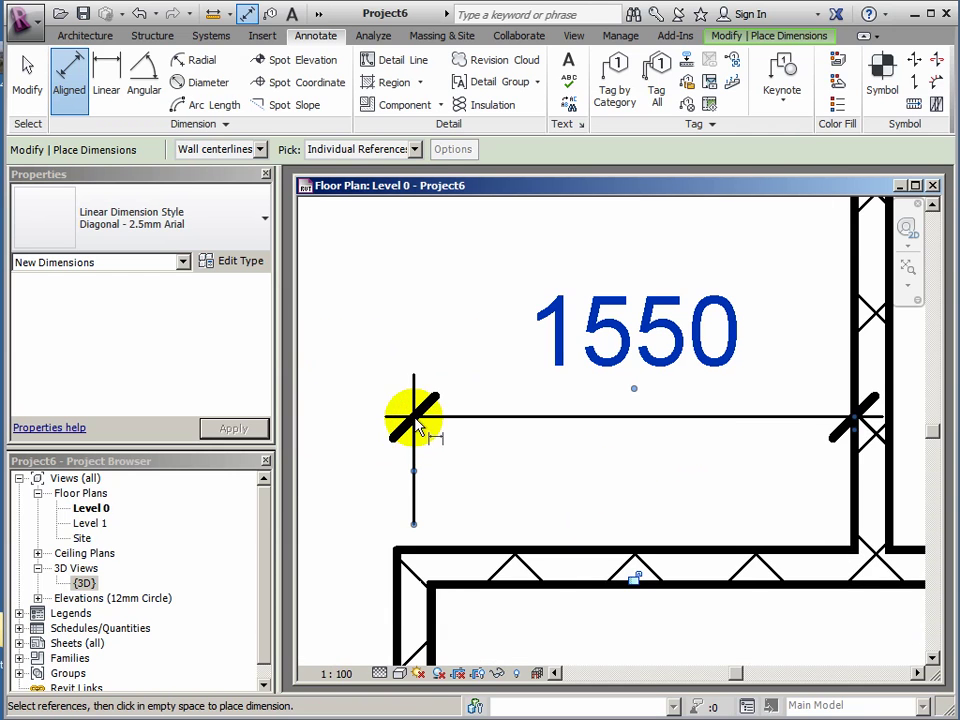
key(Escape)
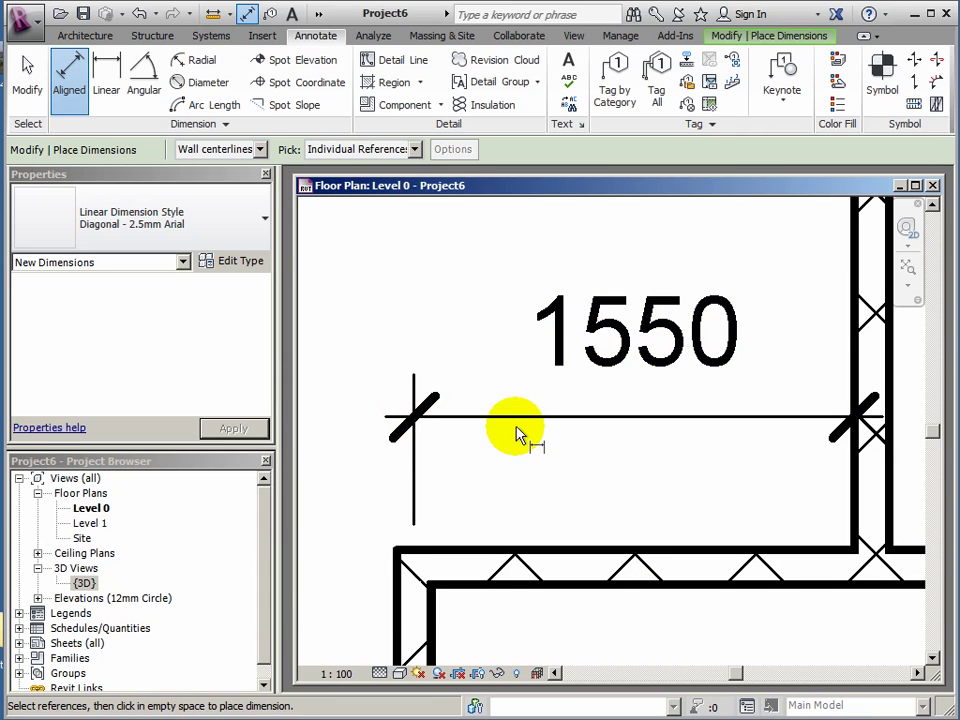
- Snap the dimension's left witness line back so it reads 1613
click(418, 622)
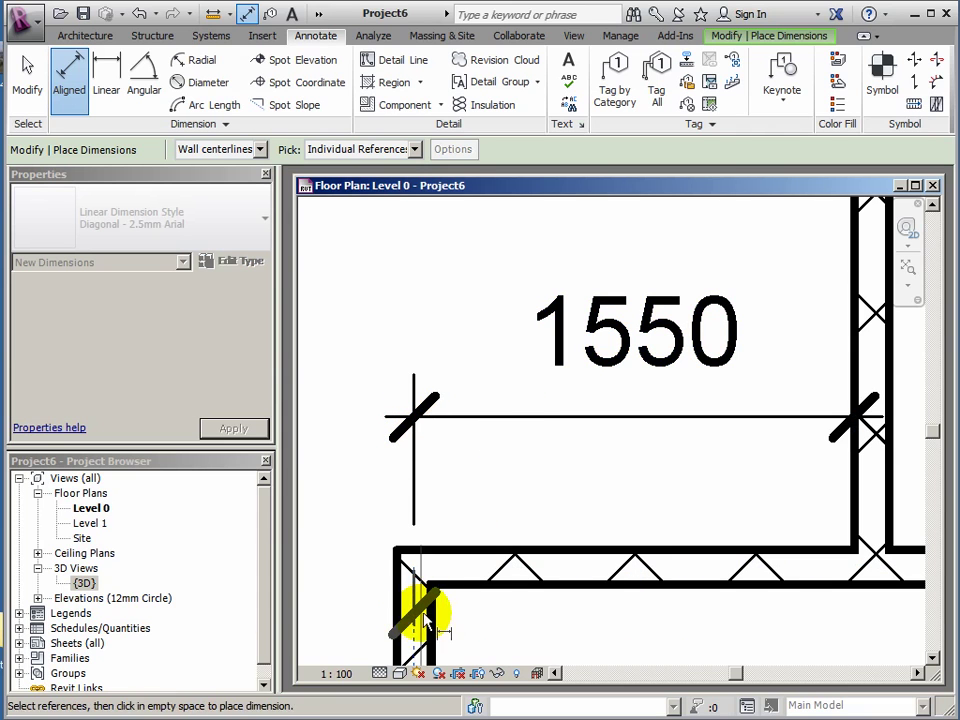
key(Escape)
key(d)
key(i)
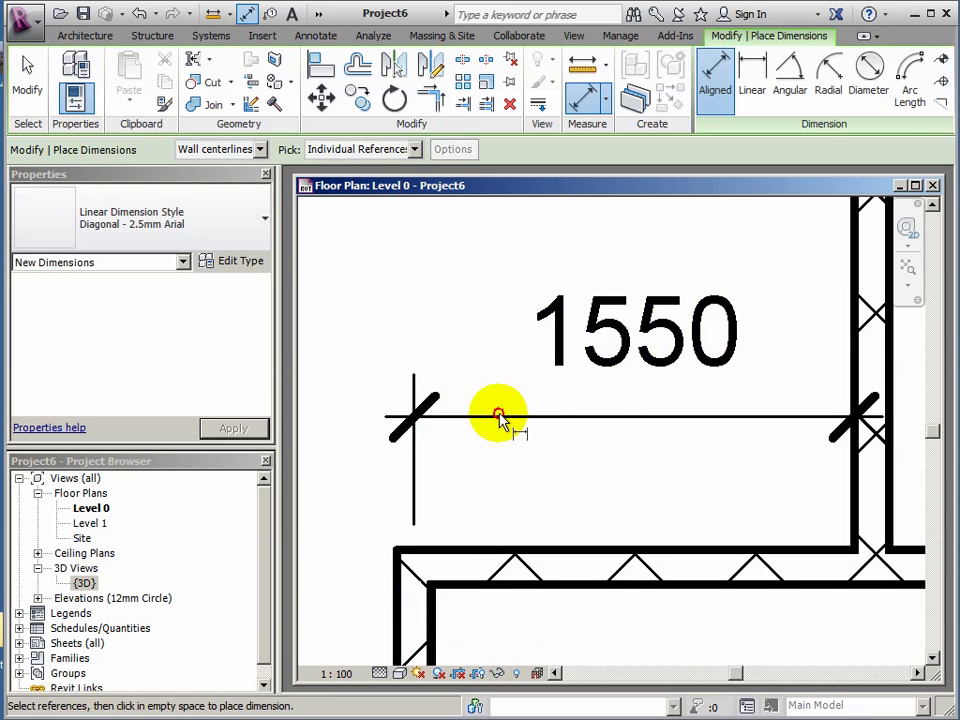
click(27, 72)
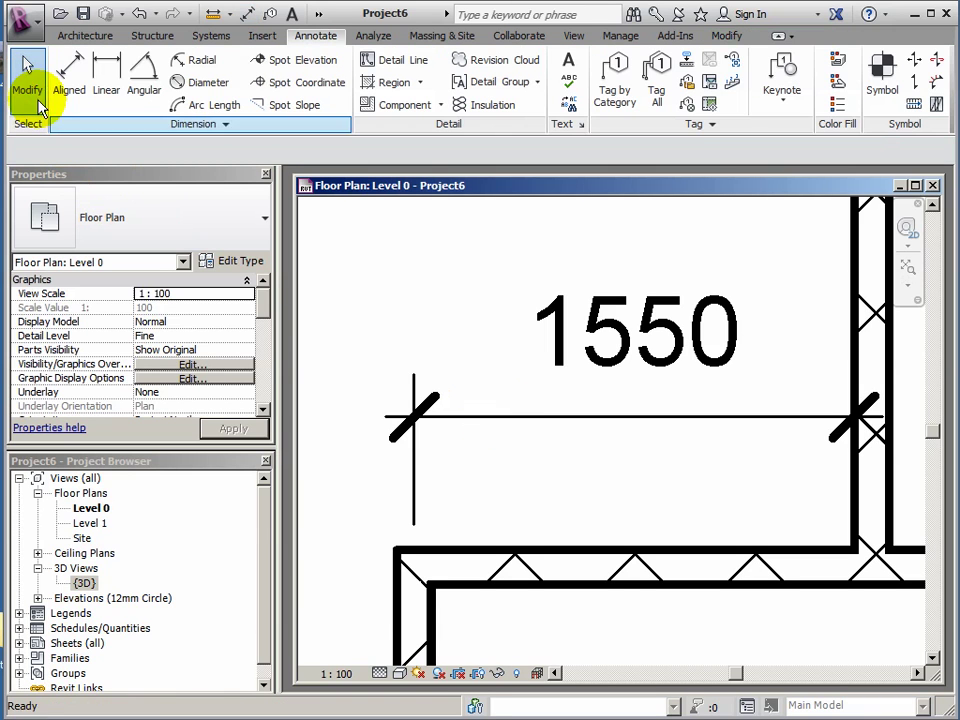
click(576, 418)
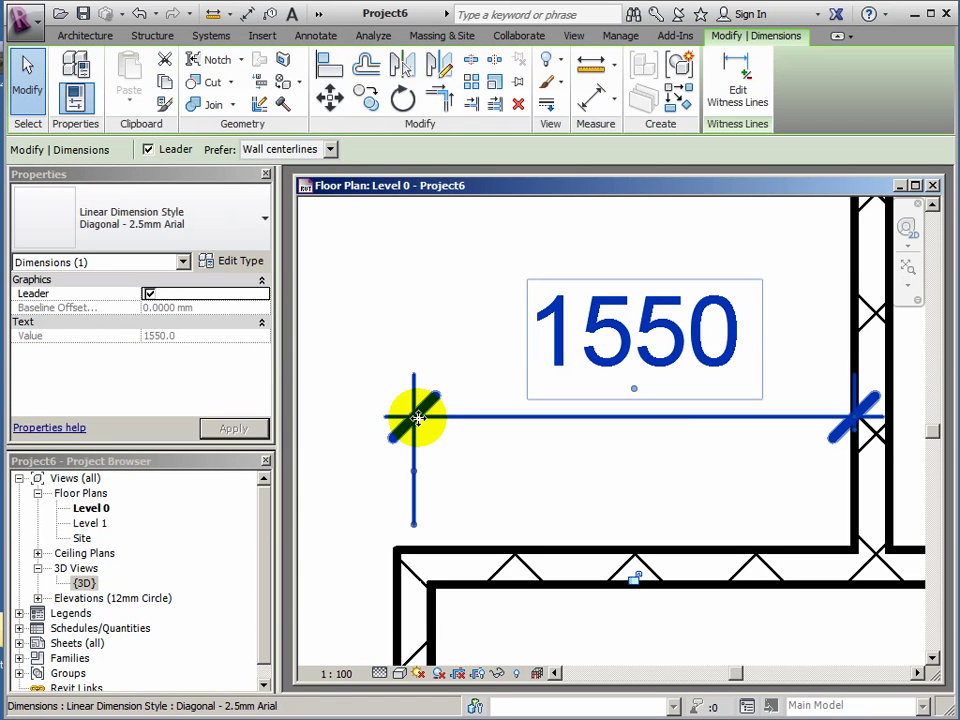
scroll(408, 432, up, 2)
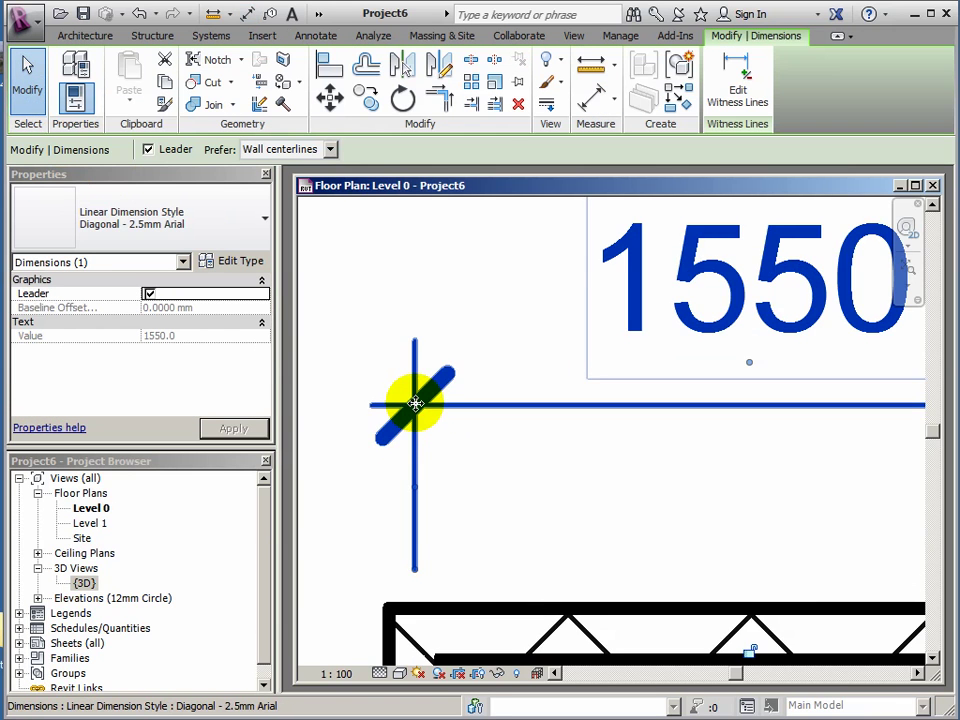
click(418, 495)
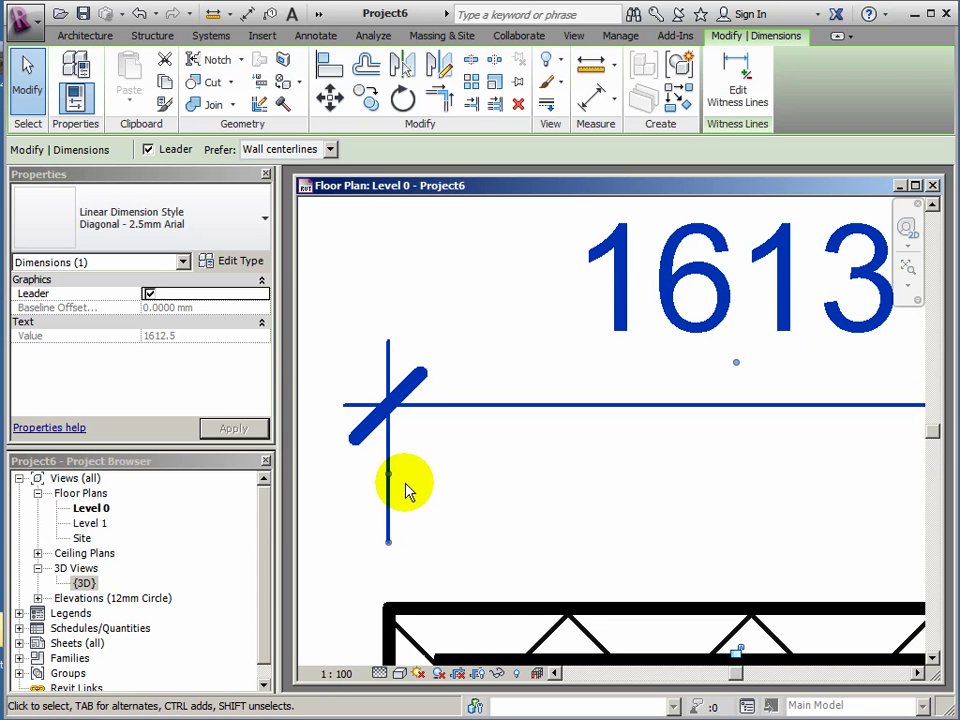
scroll(440, 485, down, 2)
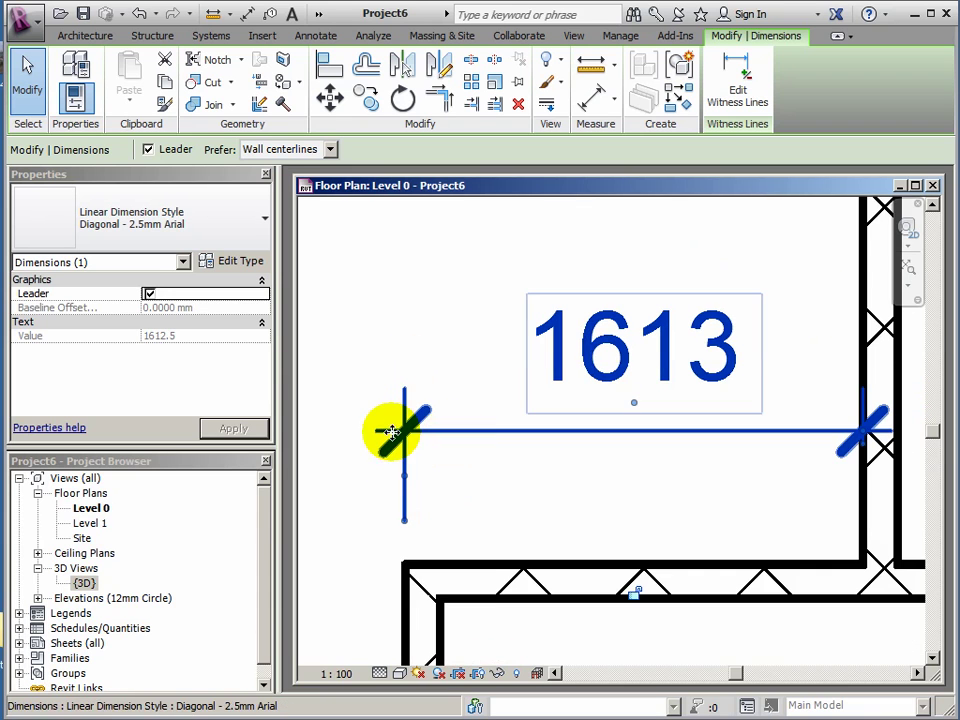
scroll(590, 470, down, 1)
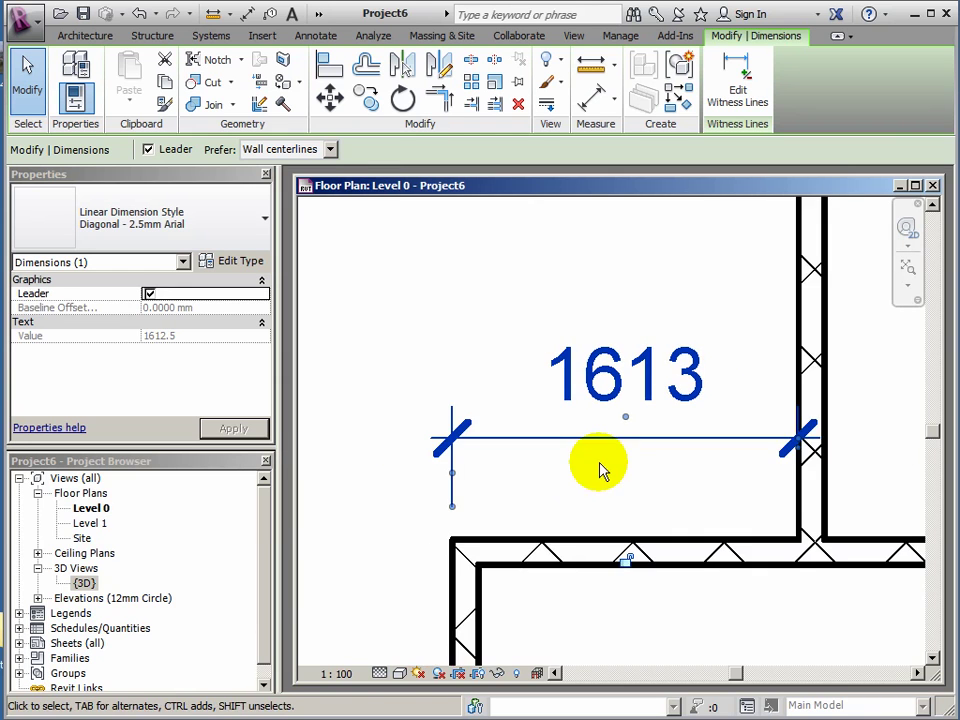
middle_drag(619, 446, 521, 493)
scroll(521, 493, down, 1)
scroll(538, 477, down, 1)
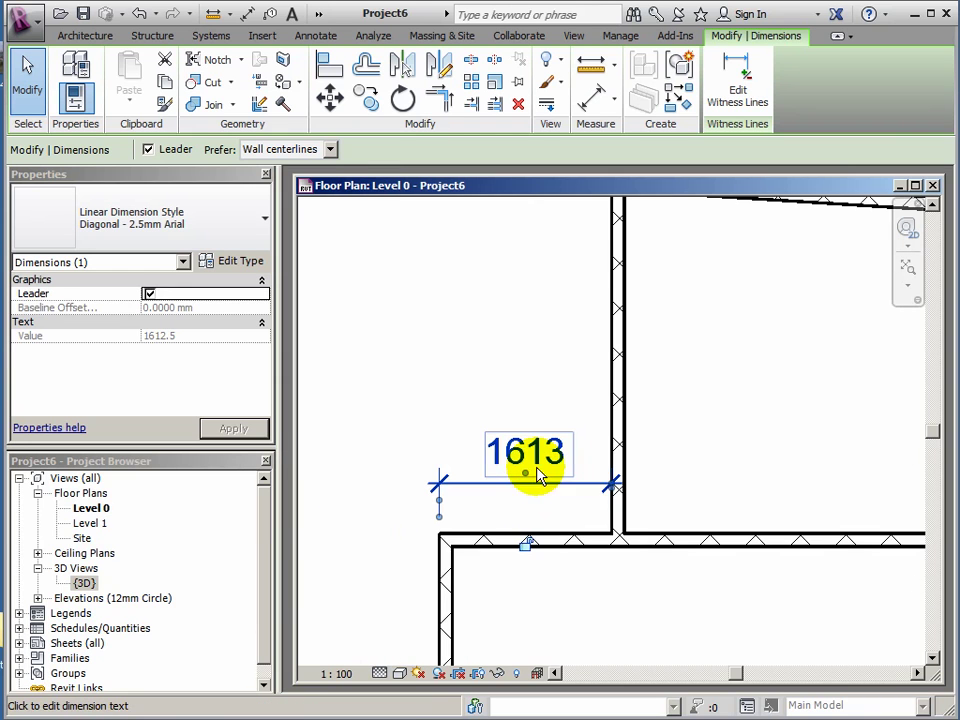
- Set the partition's distance from the left wall to 2500
click(619, 514)
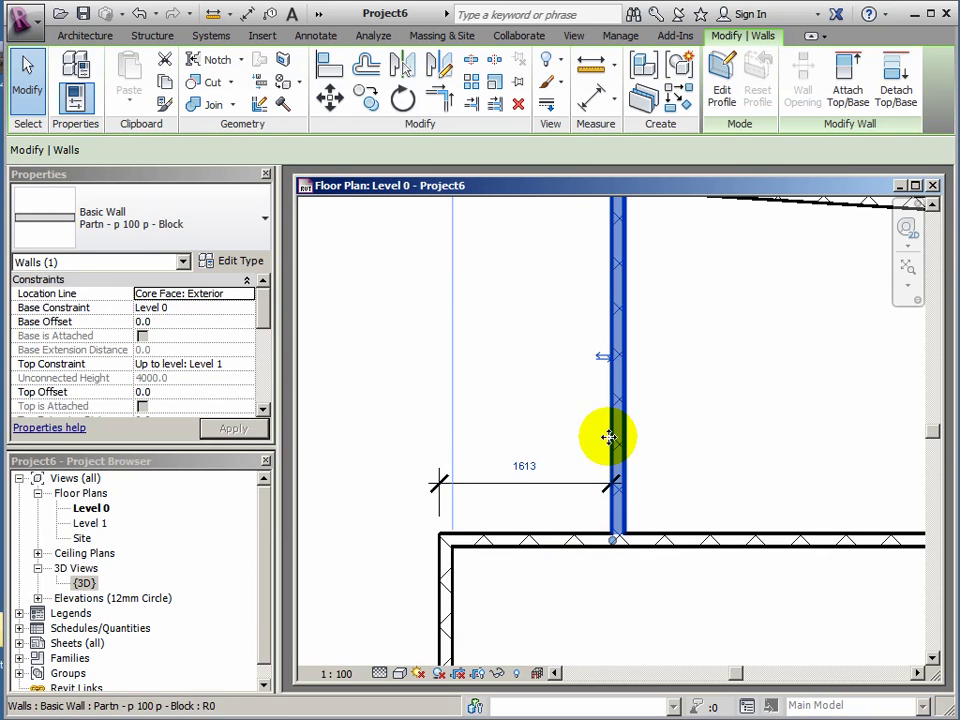
click(526, 468)
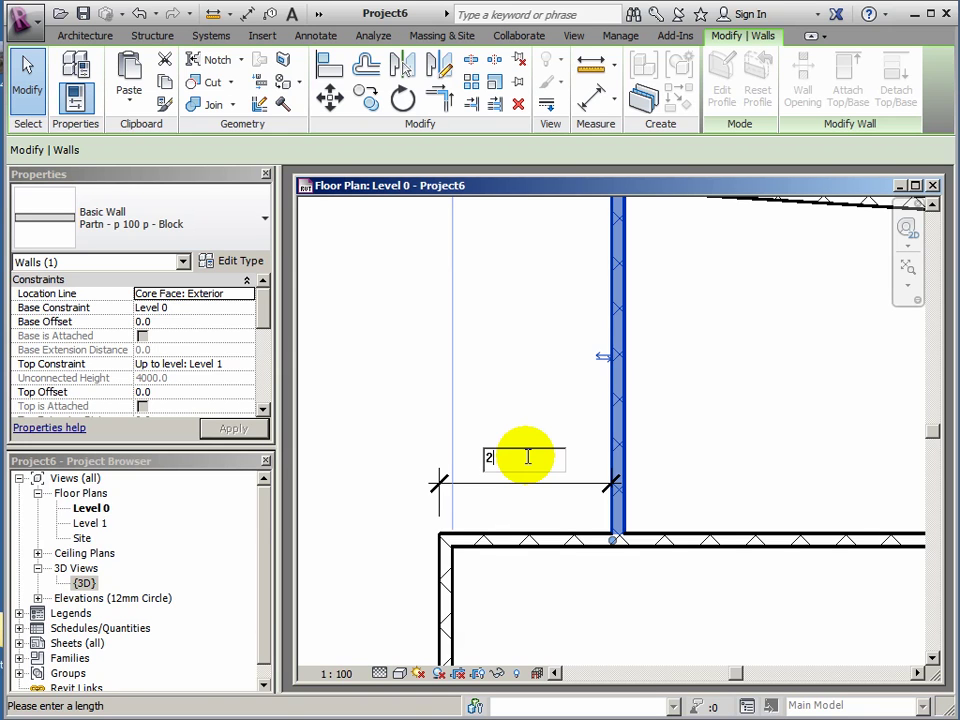
key(Return)
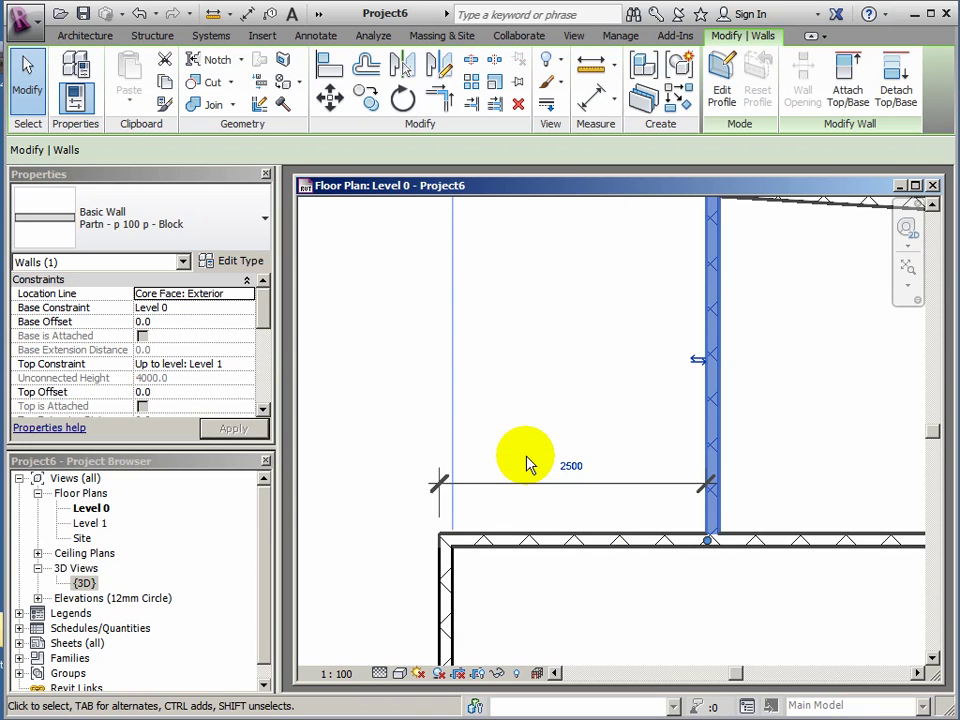
middle_drag(561, 587, 555, 393)
scroll(569, 563, down, 3)
mouse_move(503, 470)
mouse_down()
mouse_move(491, 461)
mouse_move(424, 467)
mouse_move(514, 460)
mouse_move(503, 460)
mouse_up()
scroll(540, 318, up, 5)
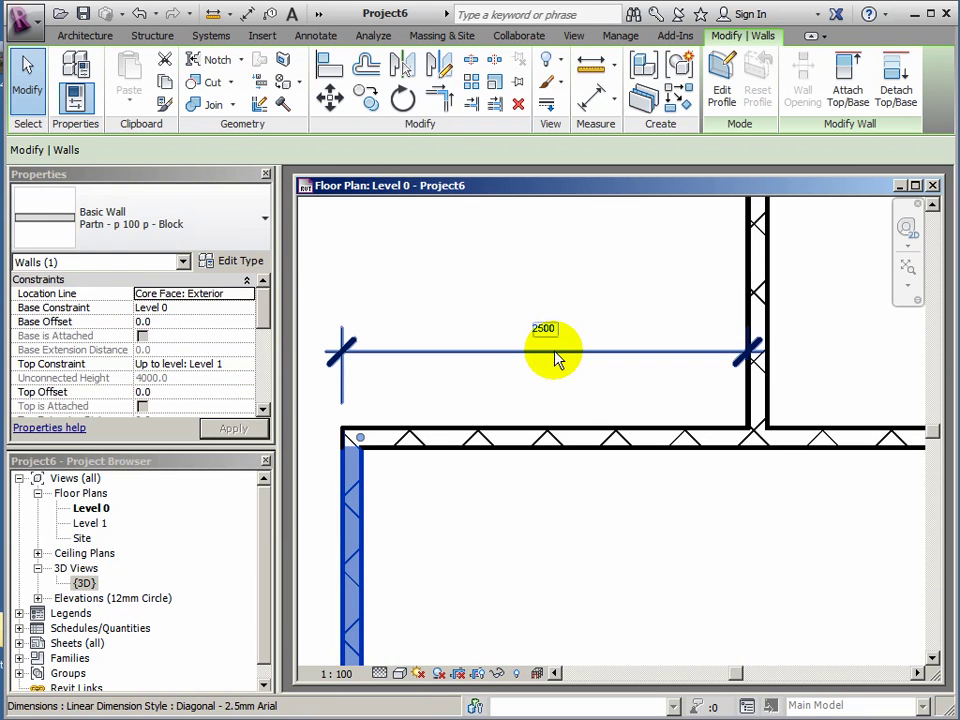
- Lock the 2500 dimension, test it by dragging the left wall, then undo the move
click(553, 354)
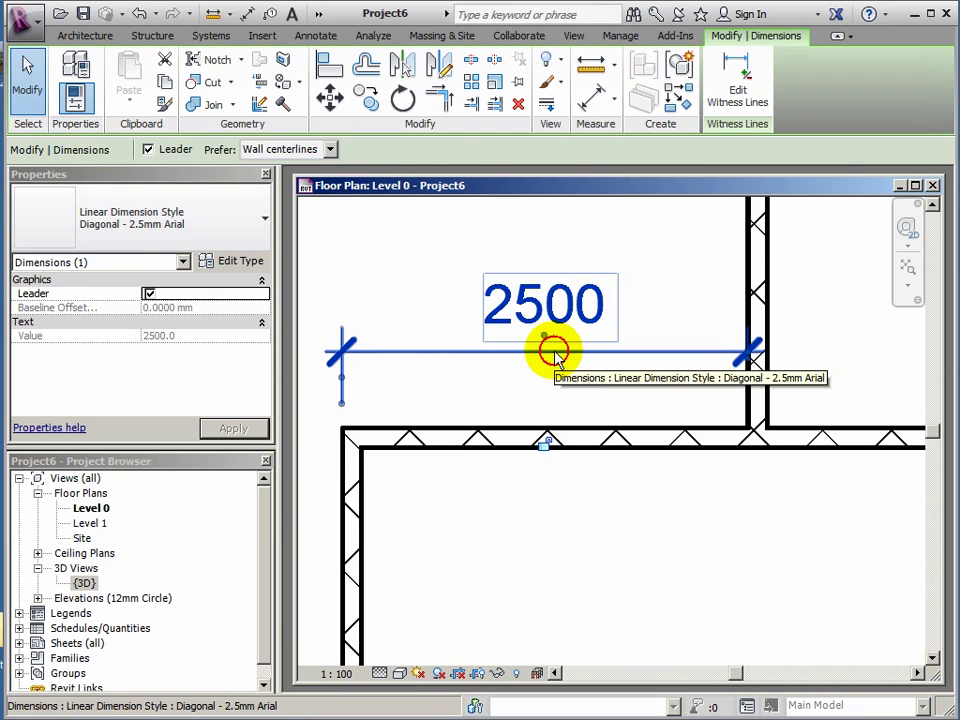
click(543, 445)
scroll(543, 535, down, 5)
middle_drag(546, 568, 546, 364)
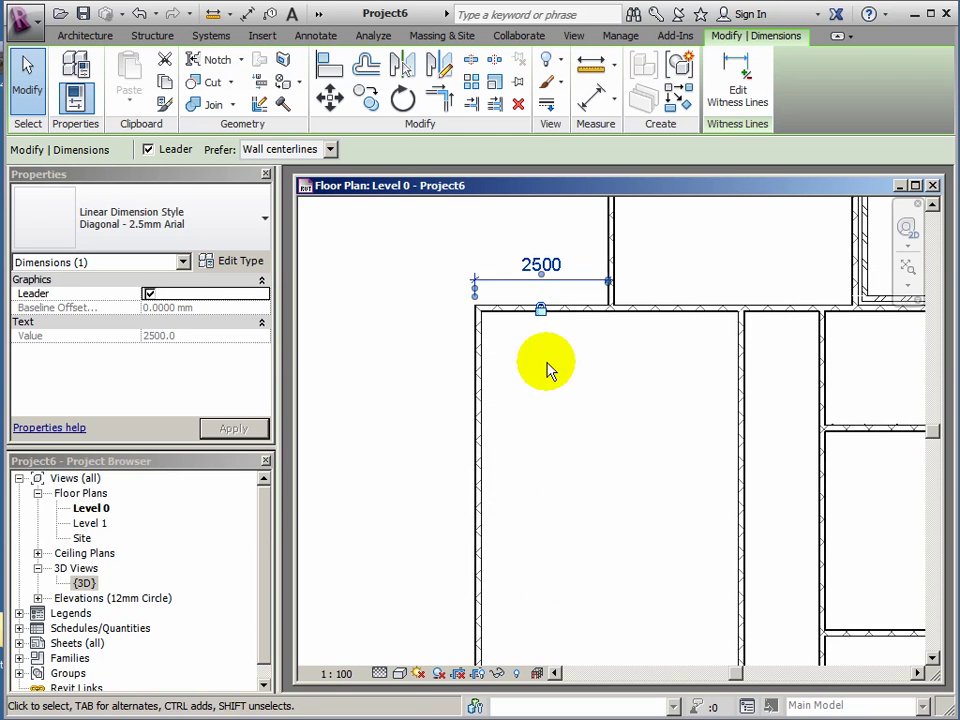
click(480, 530)
drag(478, 523, 421, 530)
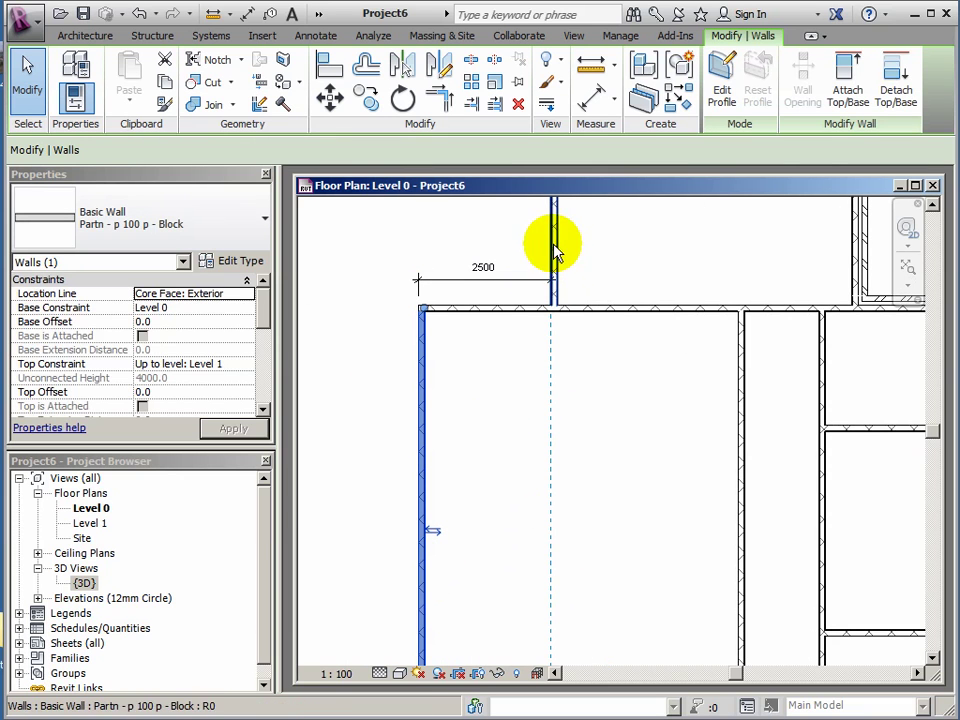
click(141, 16)
- Mirror the partition and its 2500 dimension across a horizontal axis through the wall midpoint, dismissing the warning
scroll(600, 370, down, 2)
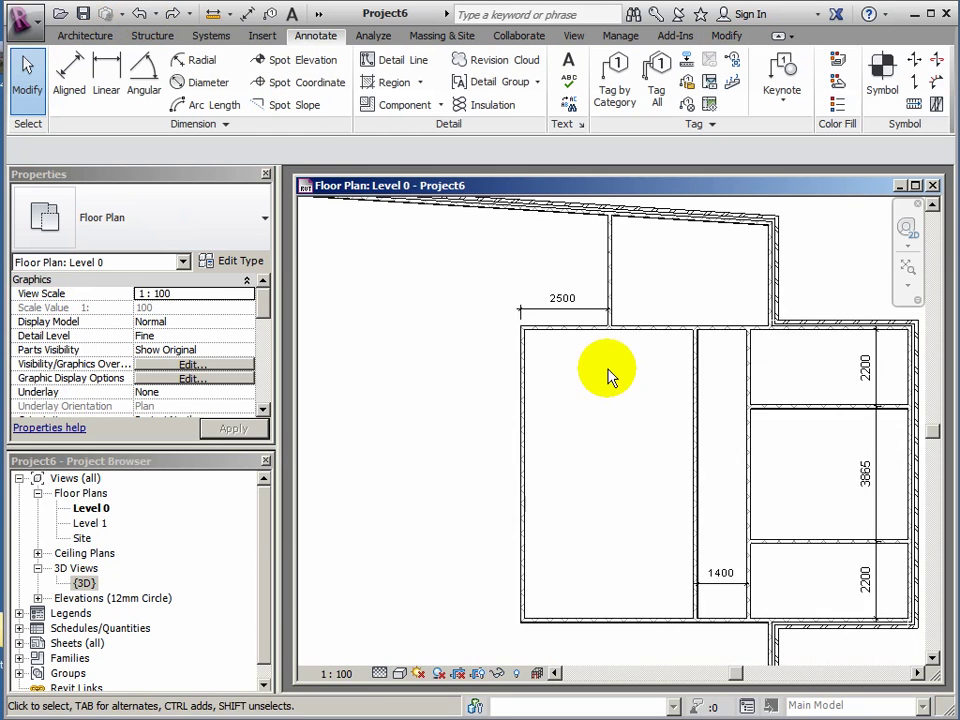
mouse_move(610, 379)
middle_down()
mouse_move(607, 403)
mouse_move(577, 400)
middle_up()
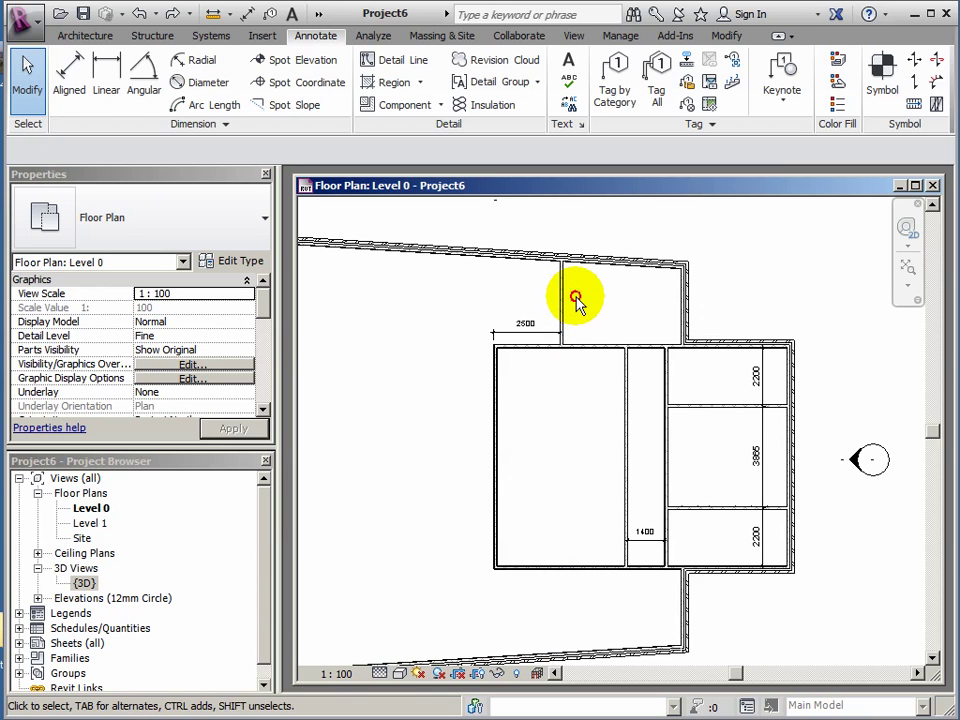
click(480, 343)
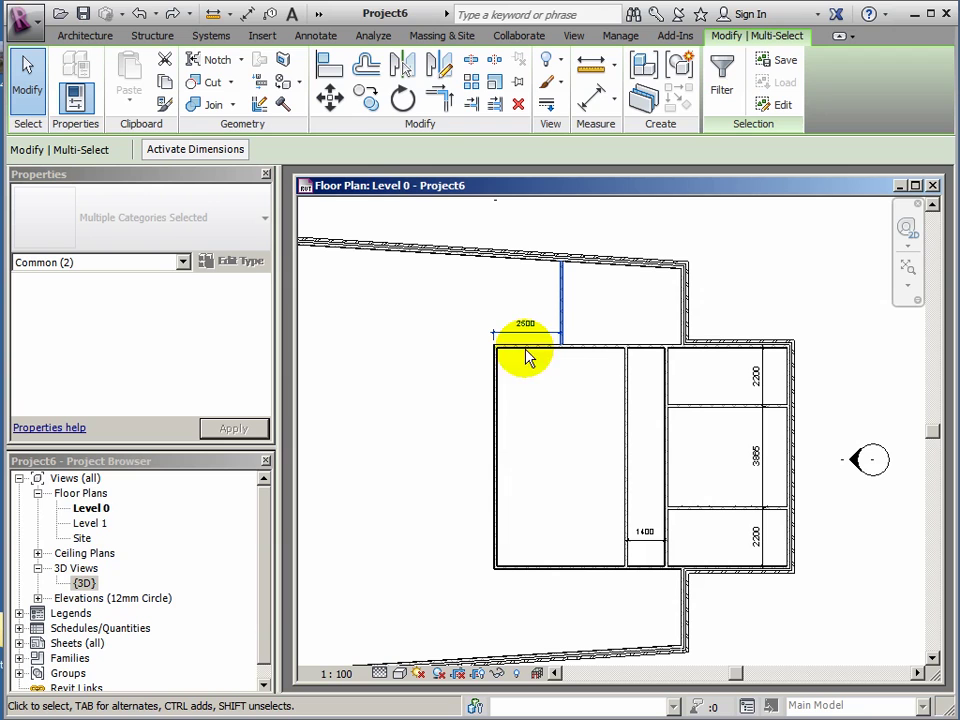
click(441, 68)
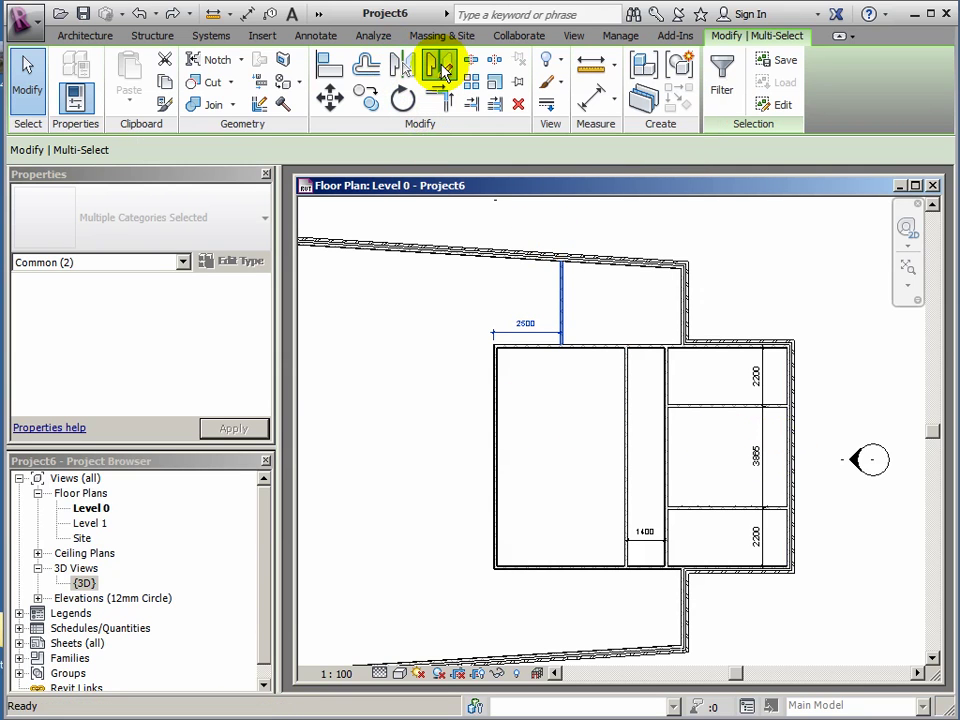
click(497, 460)
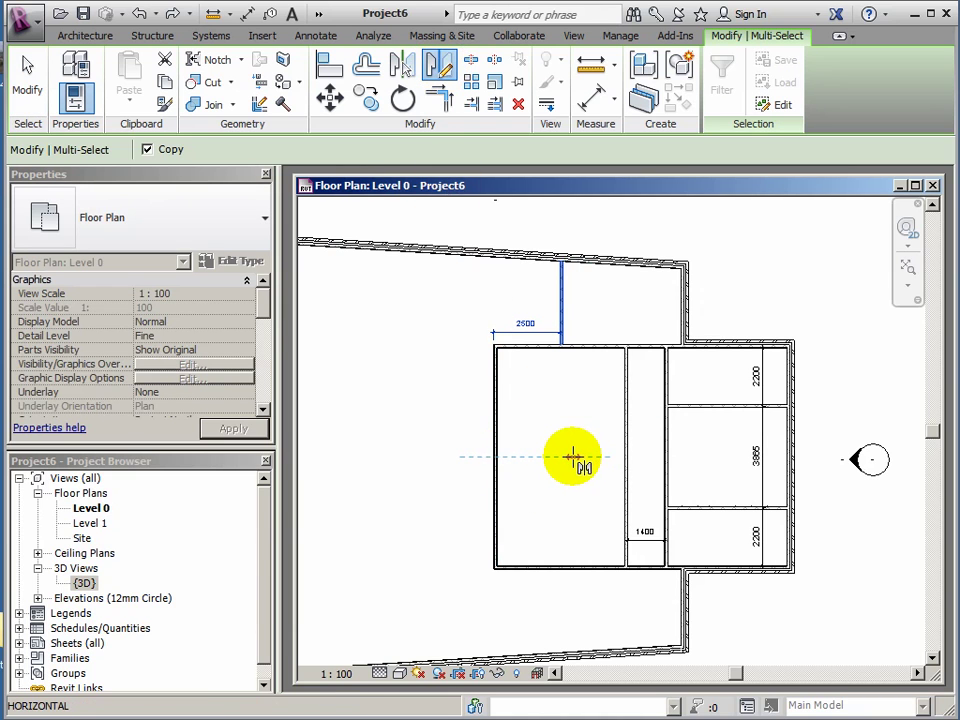
click(573, 458)
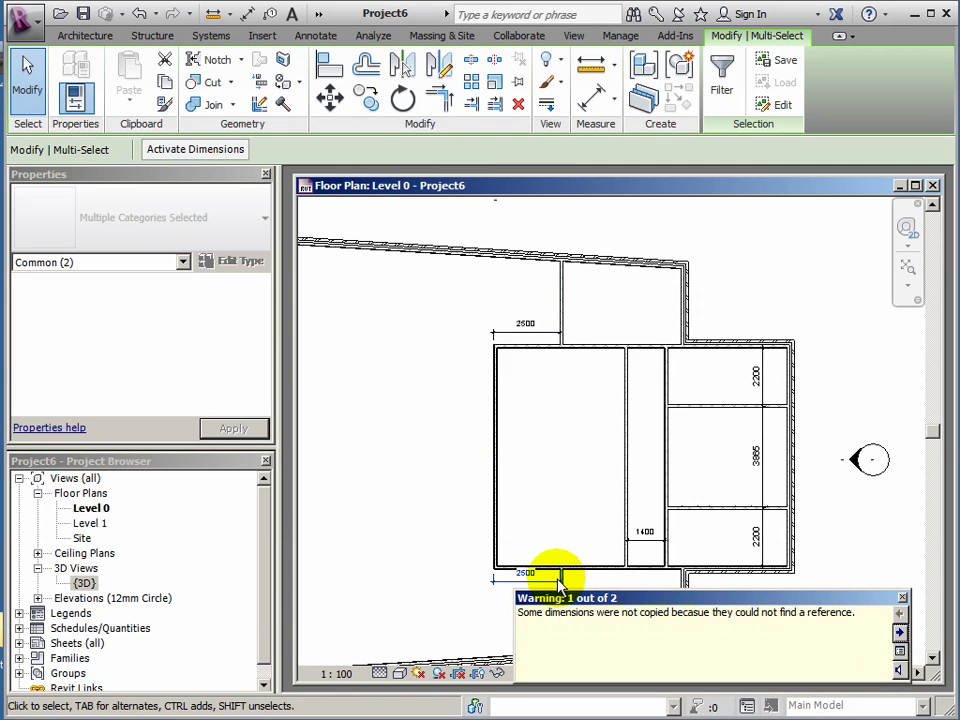
click(904, 598)
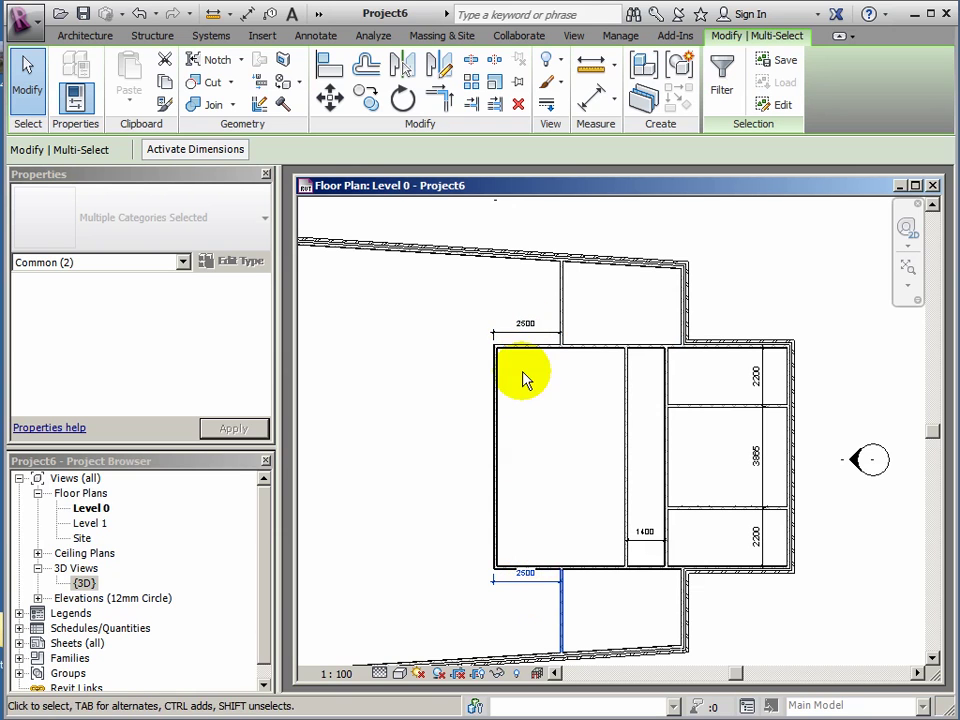
- Drag the lower 2500 dimension line a little further below the wall
scroll(527, 608, up, 4)
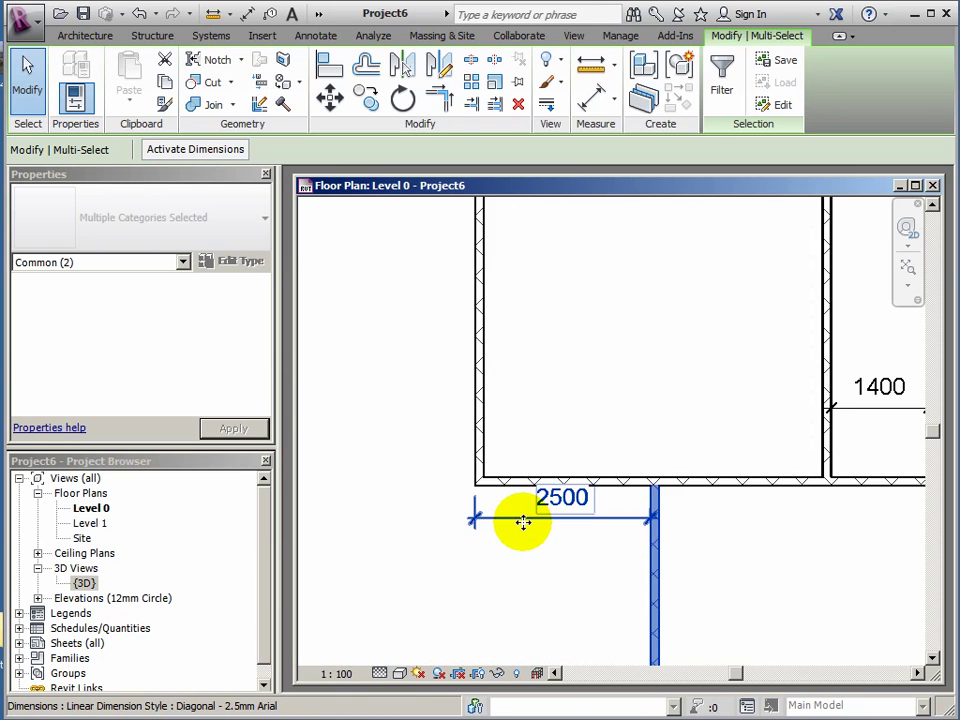
drag(514, 521, 514, 538)
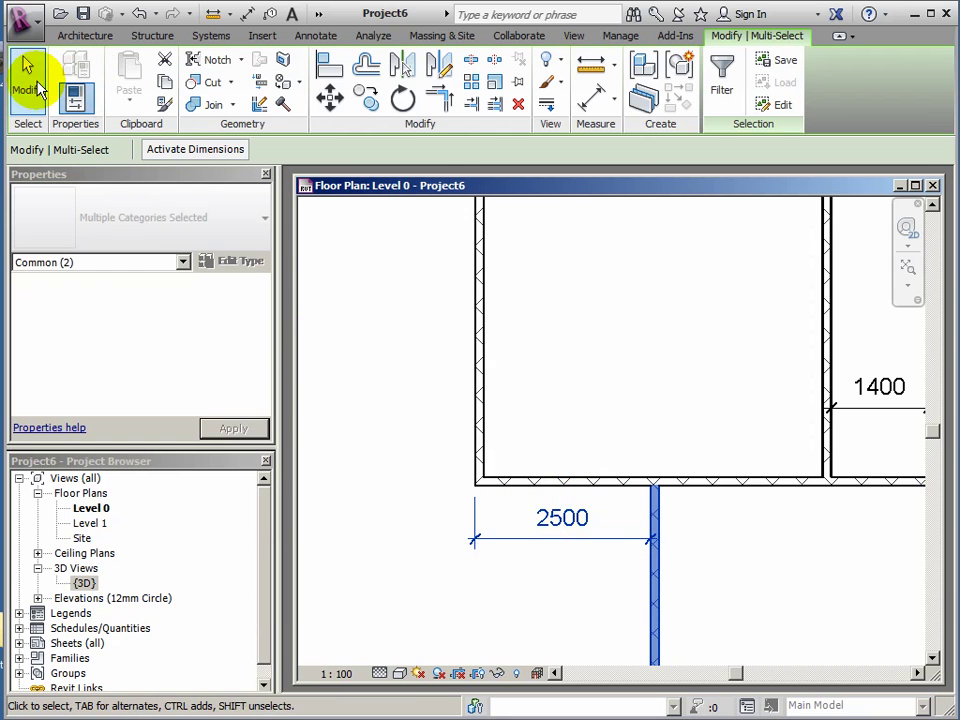
click(675, 600)
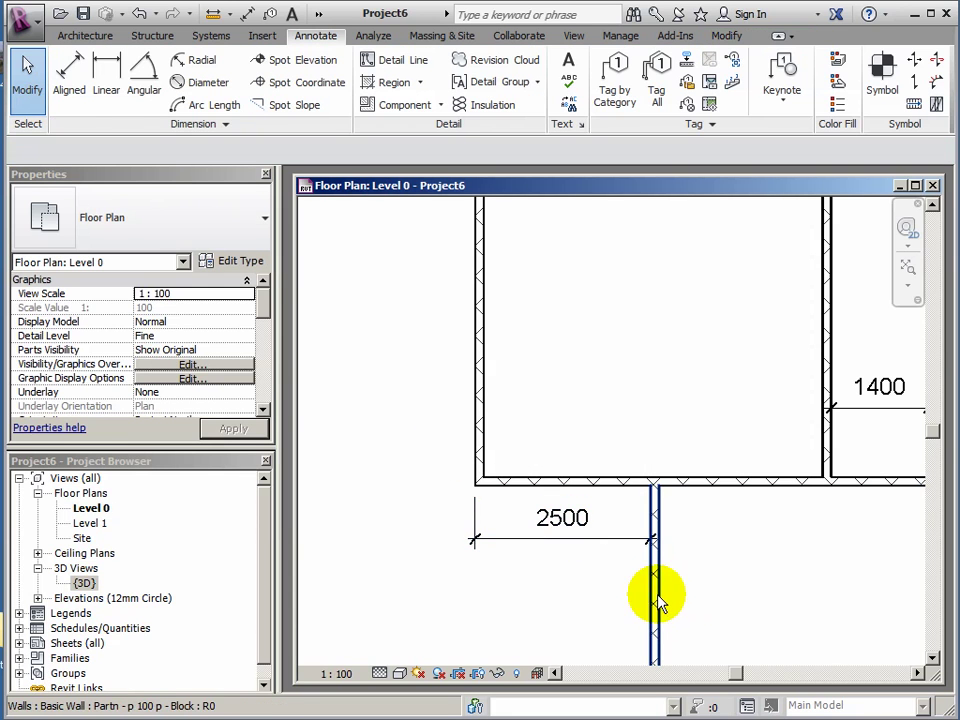
click(574, 541)
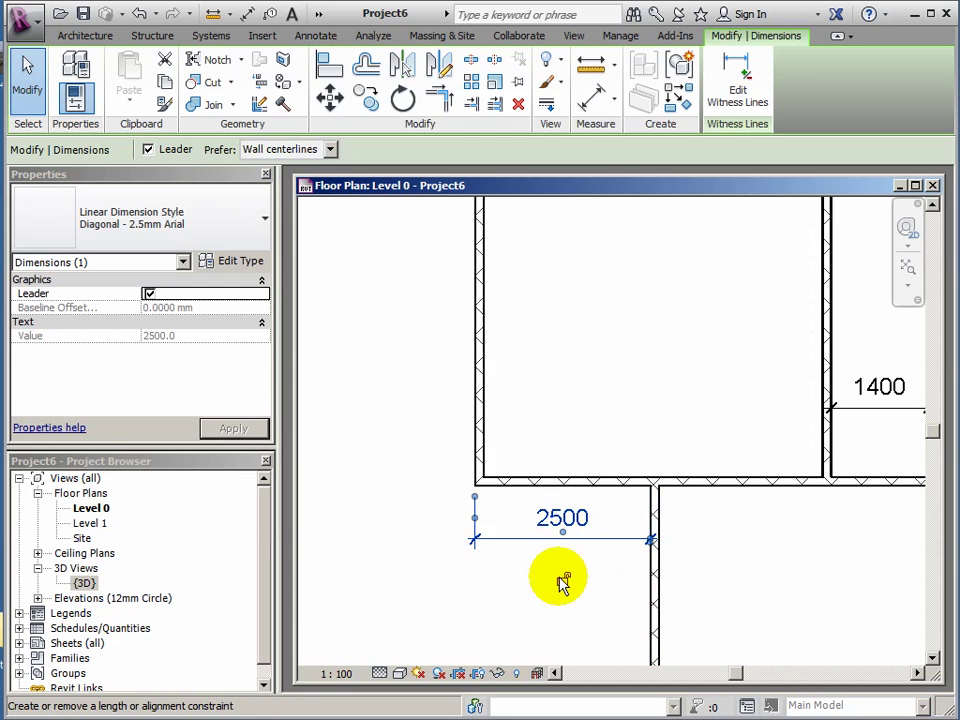
click(621, 349)
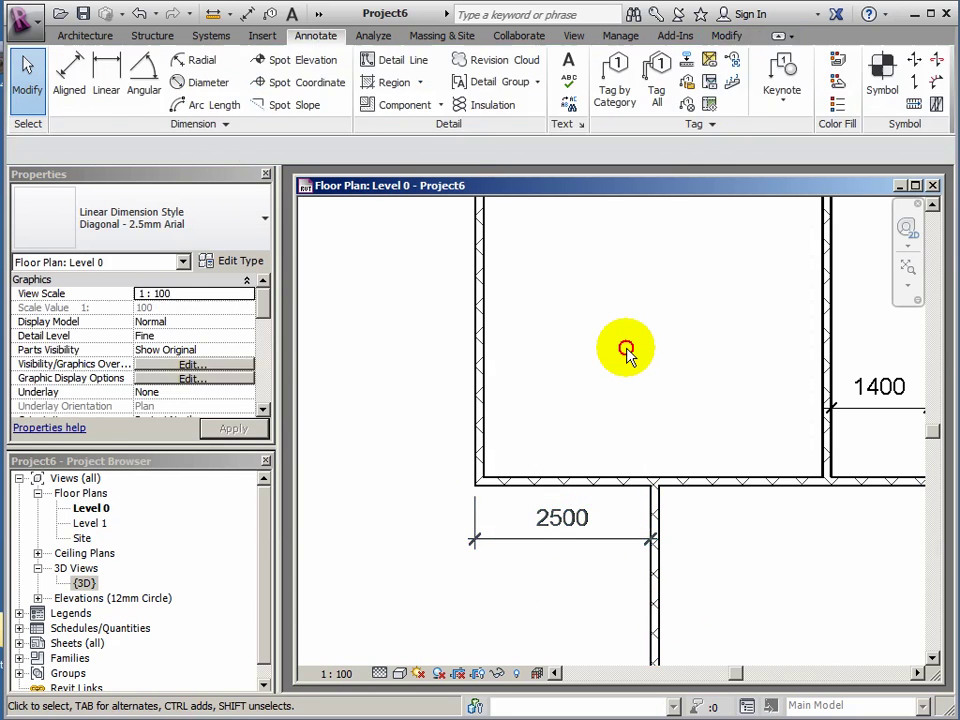
- Test the lock by shifting the left wall 1000 left, then undo it
scroll(617, 398, down, 4)
middle_drag(617, 395, 574, 467)
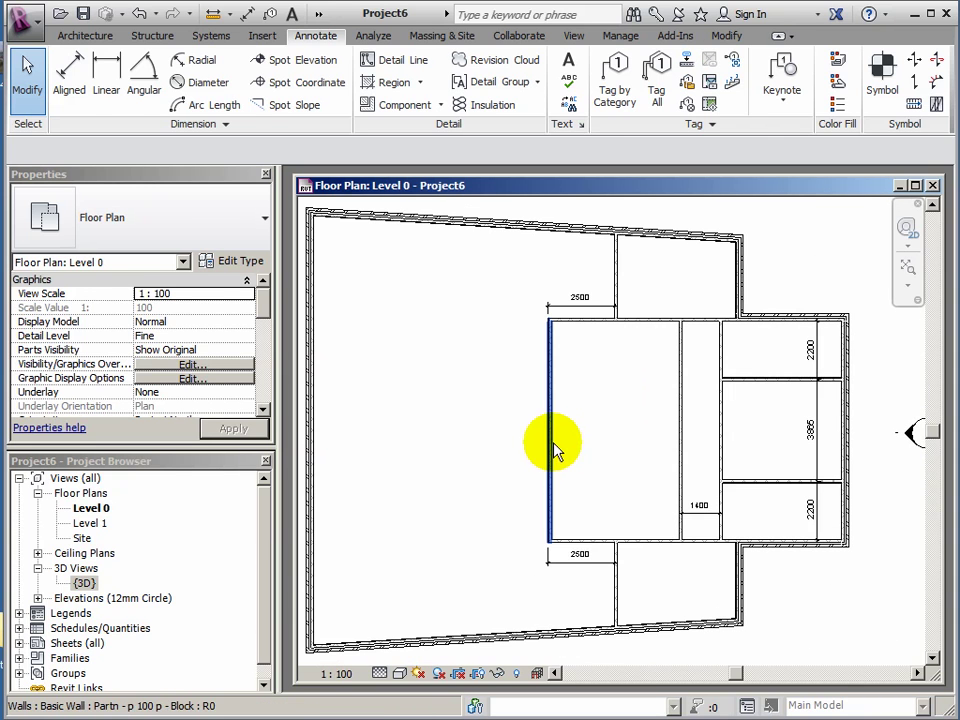
click(553, 439)
drag(522, 436, 506, 437)
click(141, 15)
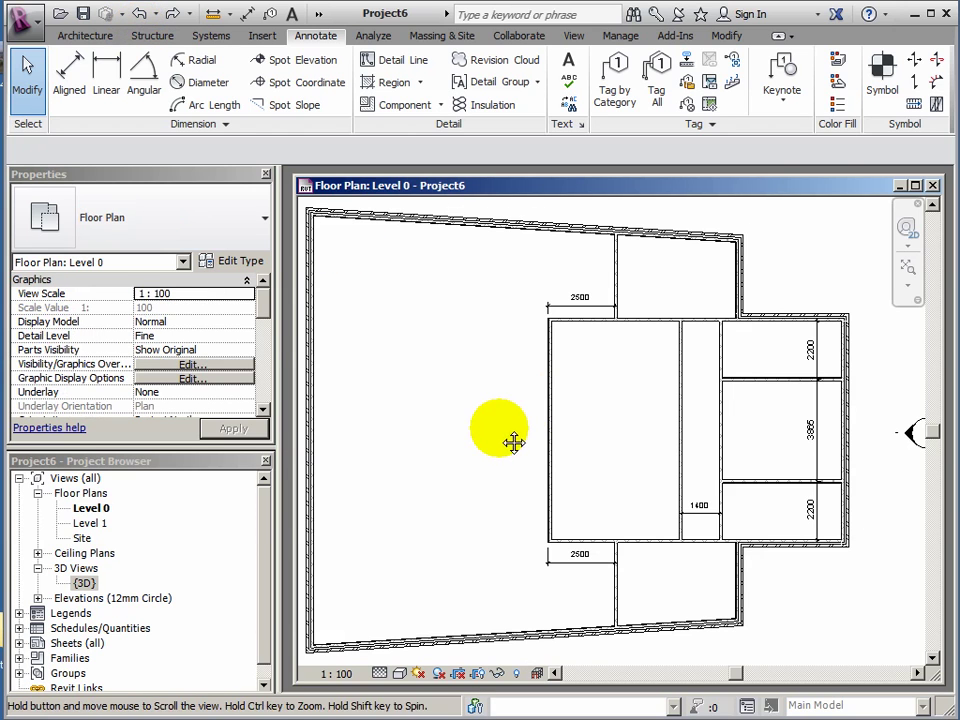
middle_drag(493, 450, 523, 435)
scroll(528, 405, down, 3)
scroll(525, 432, up, 1)
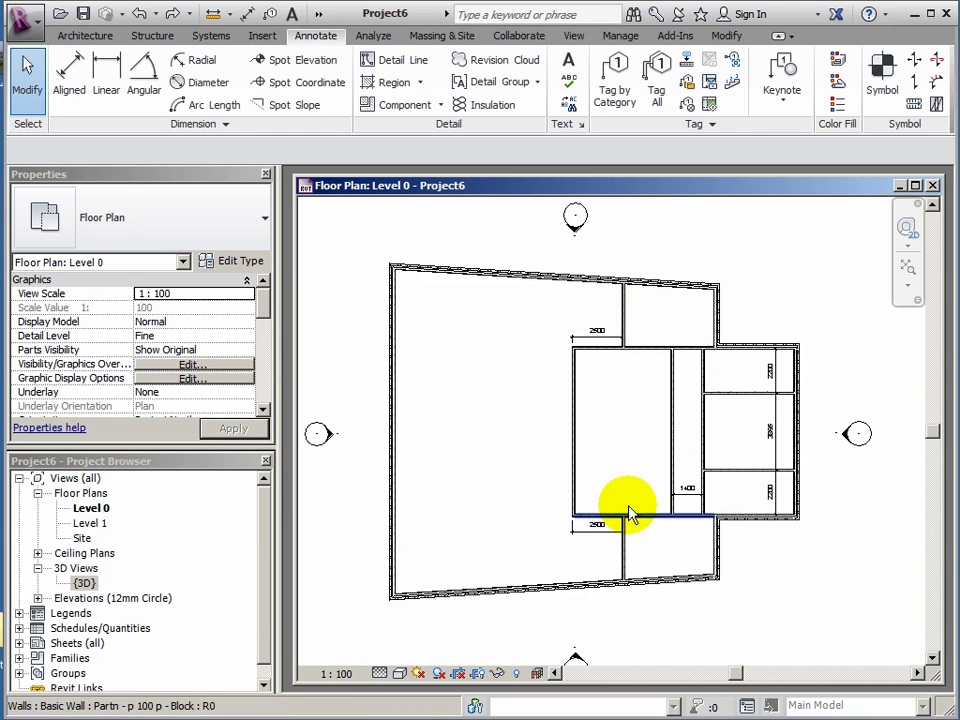
scroll(686, 390, up, 2)
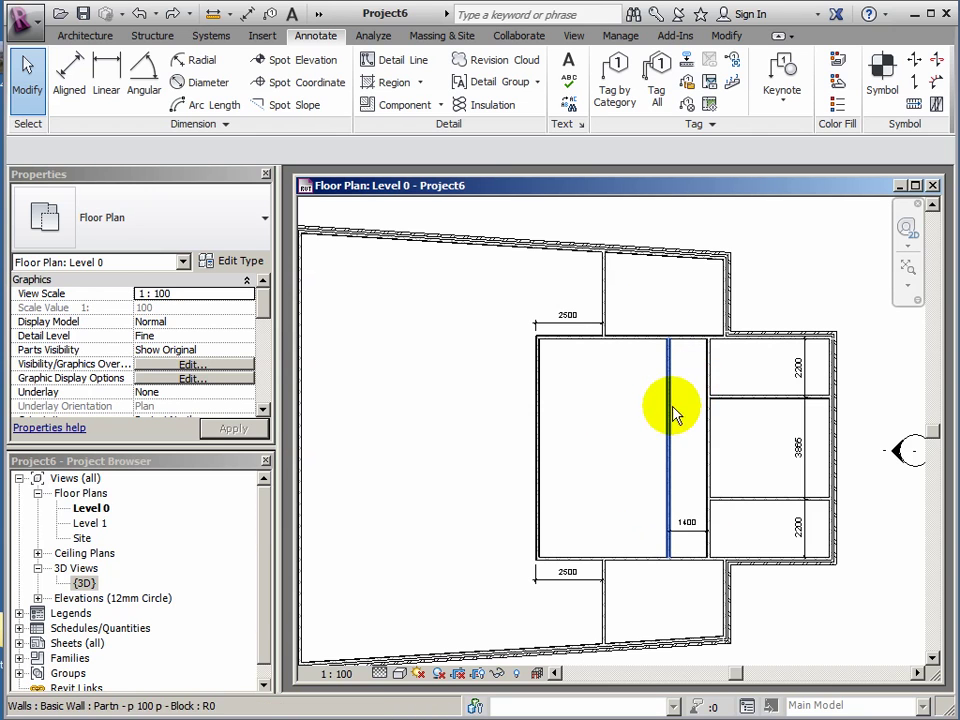
scroll(575, 385, down, 2)
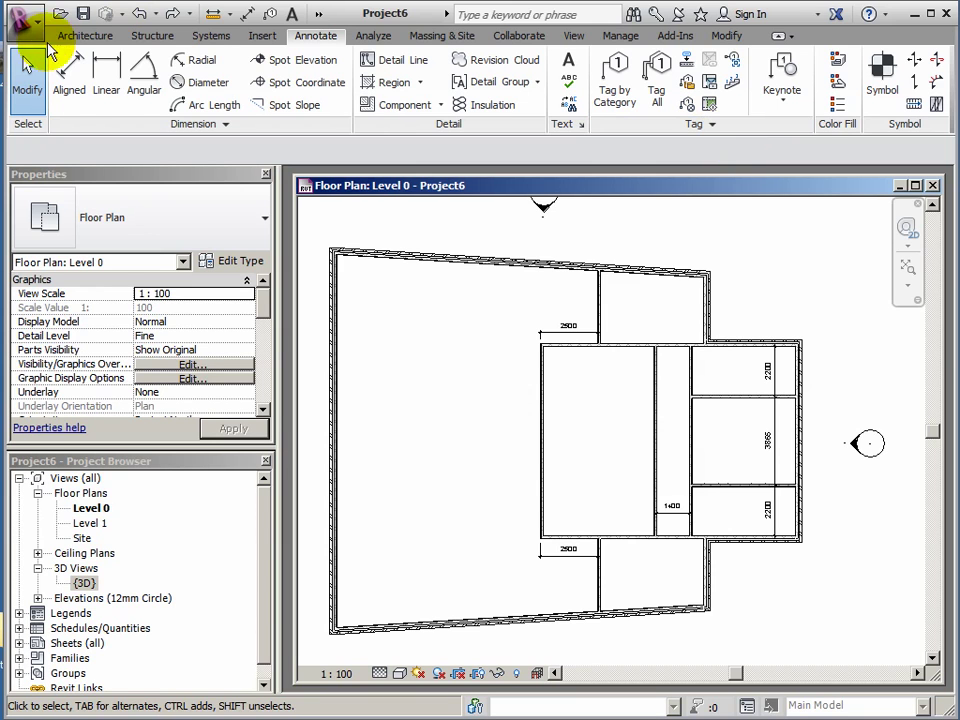
- Draw grid 1 along the top wall, ending at the left with its bubble outside the building
click(82, 37)
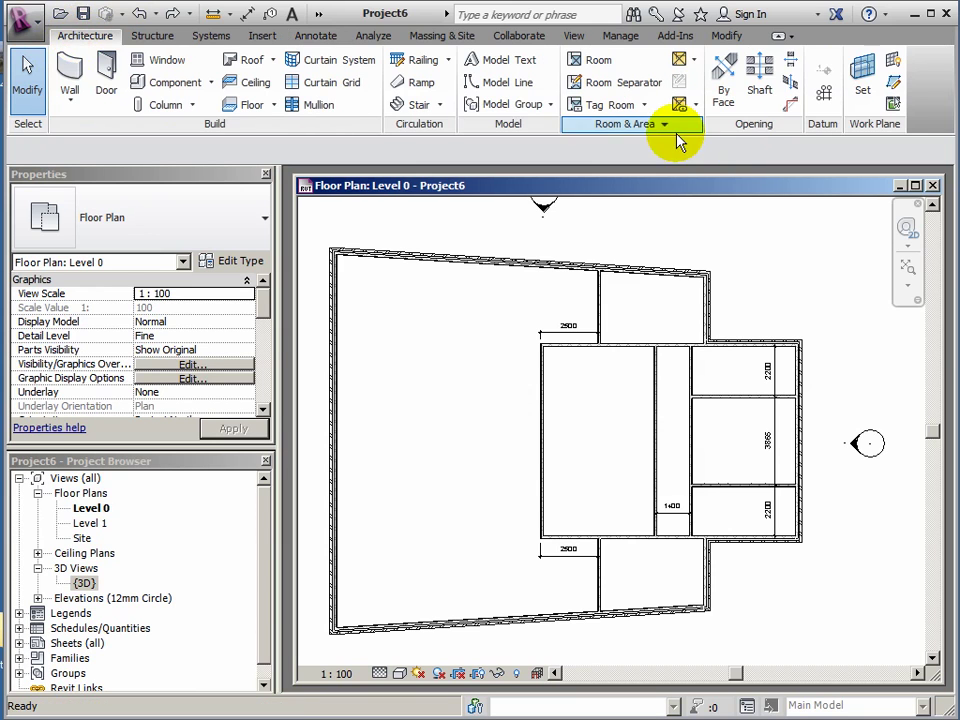
click(824, 95)
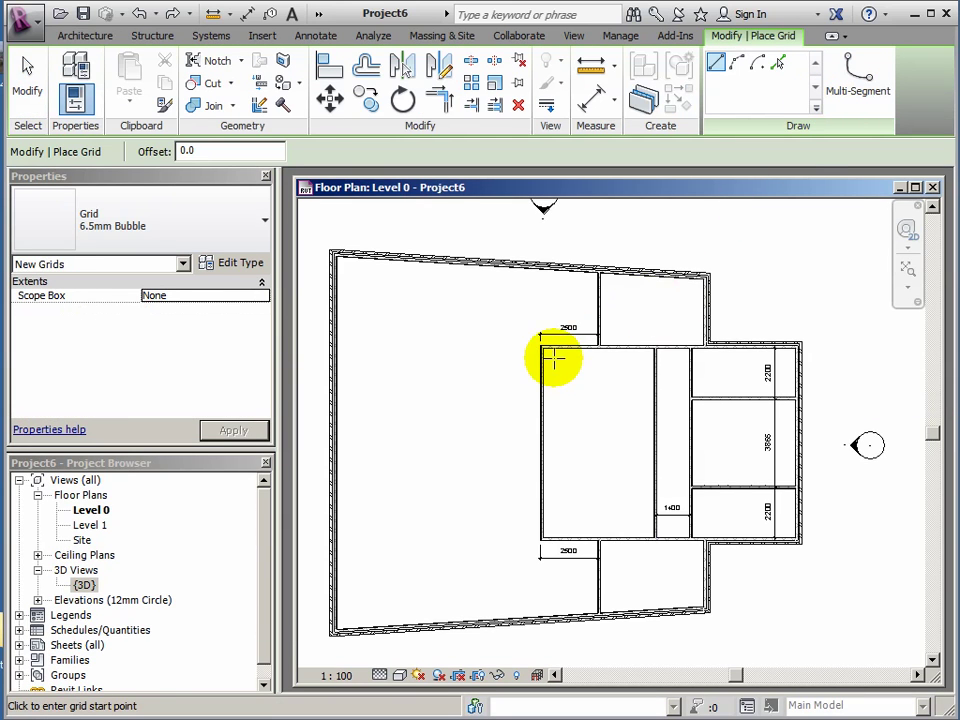
scroll(555, 360, up, 5)
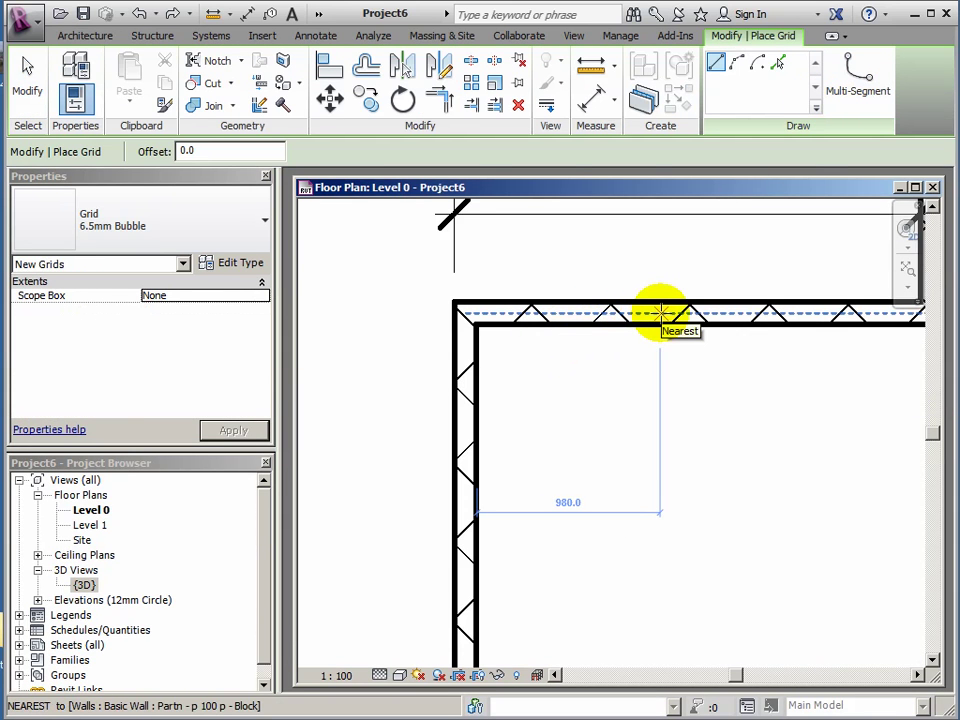
click(660, 313)
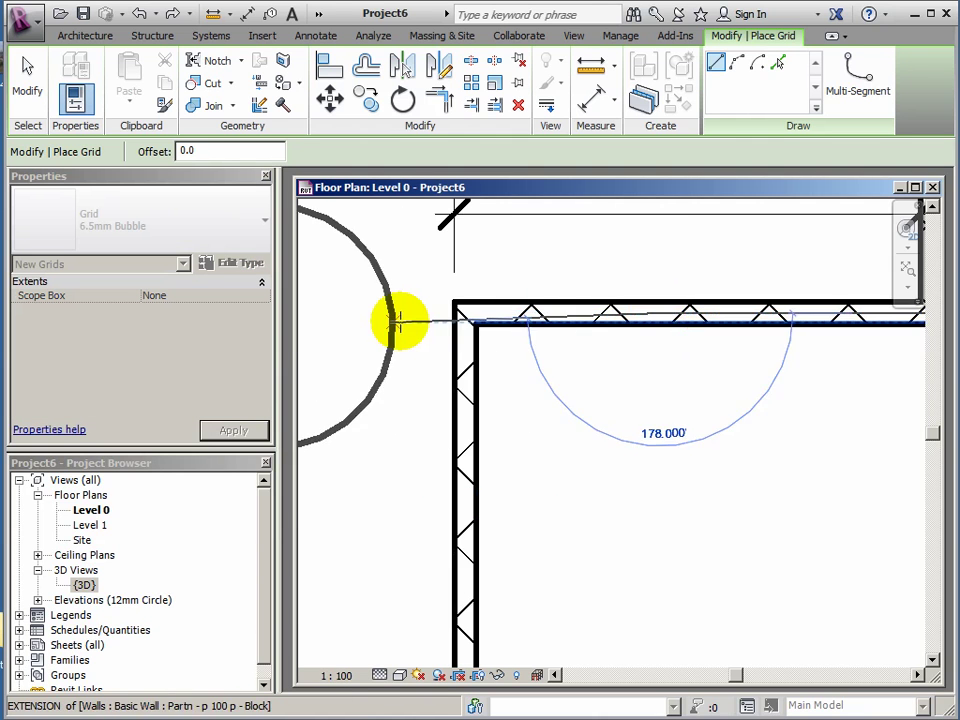
scroll(392, 321, down, 4)
middle_drag(381, 321, 620, 318)
scroll(450, 321, down, 2)
middle_drag(439, 321, 606, 321)
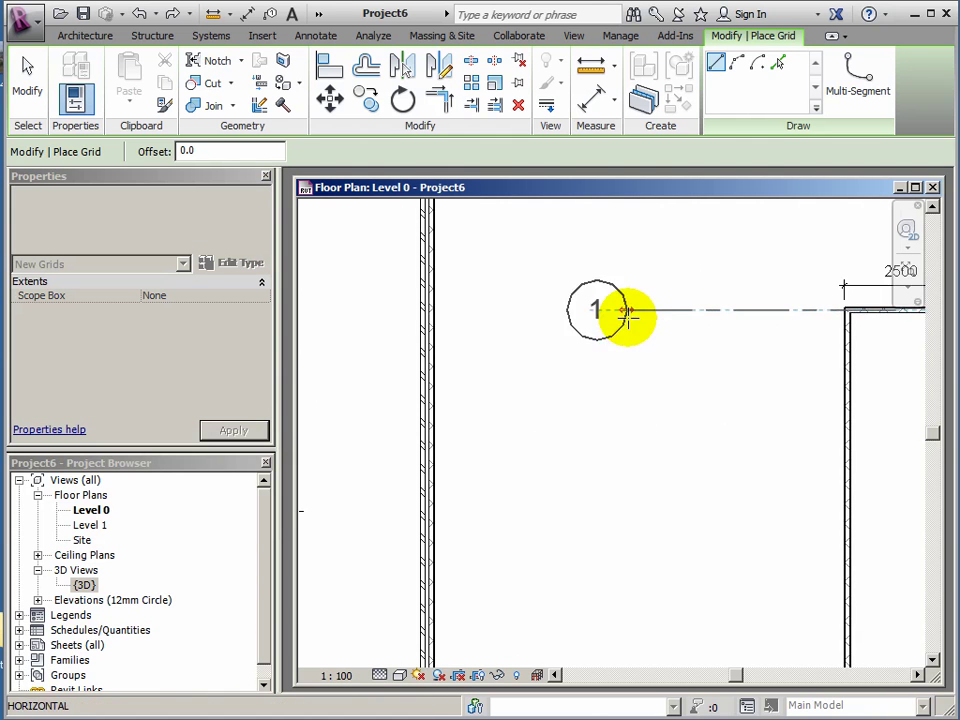
scroll(606, 321, down, 1)
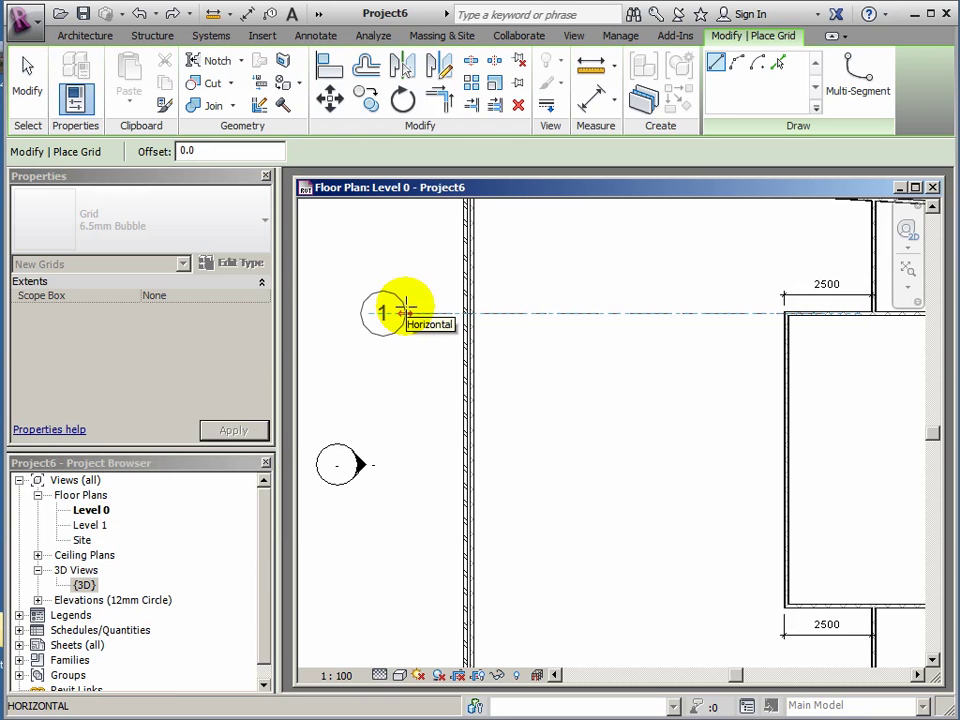
click(406, 313)
middle_drag(690, 497, 584, 454)
scroll(669, 433, up, 3)
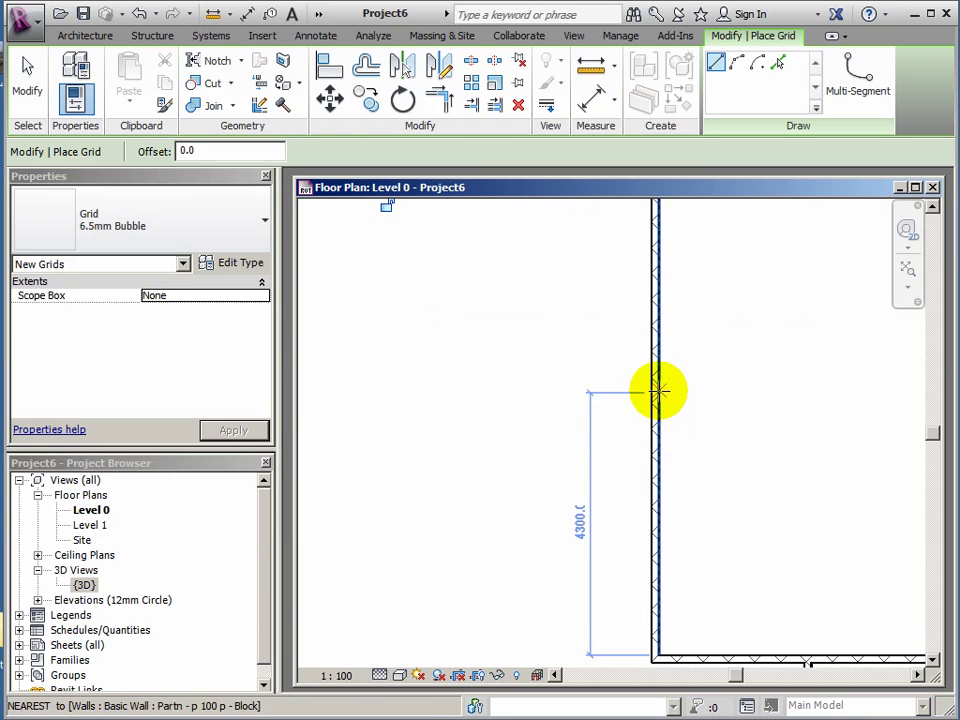
scroll(658, 390, down, 3)
middle_drag(739, 392, 649, 403)
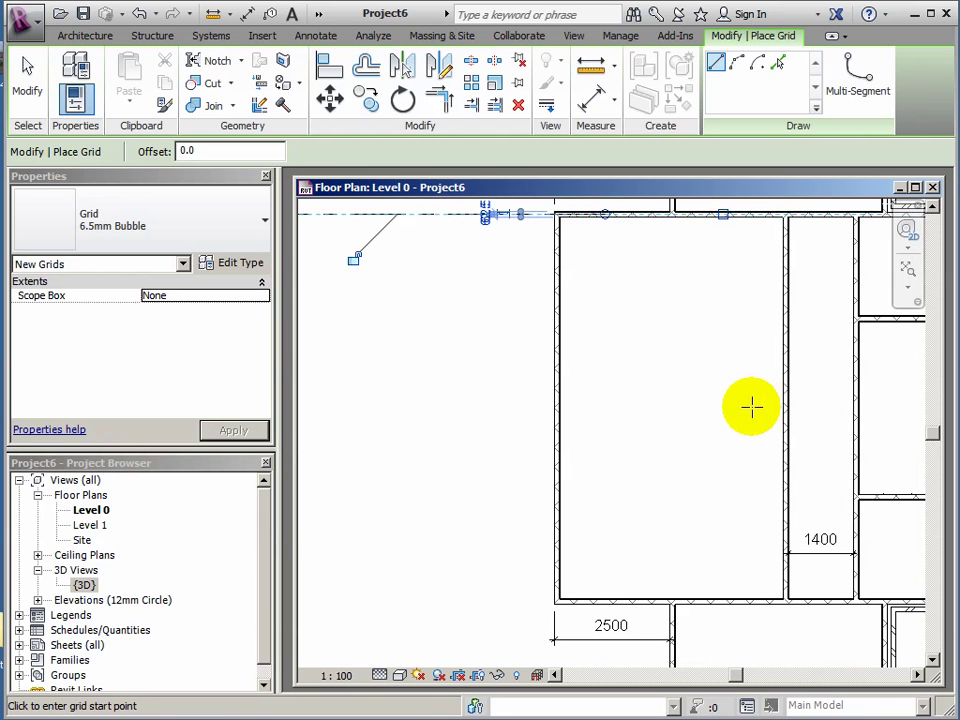
- Draw grid 2 from the right wall's midpoint leftward, ending under grid 1's bubble
click(782, 408)
middle_drag(553, 405, 680, 405)
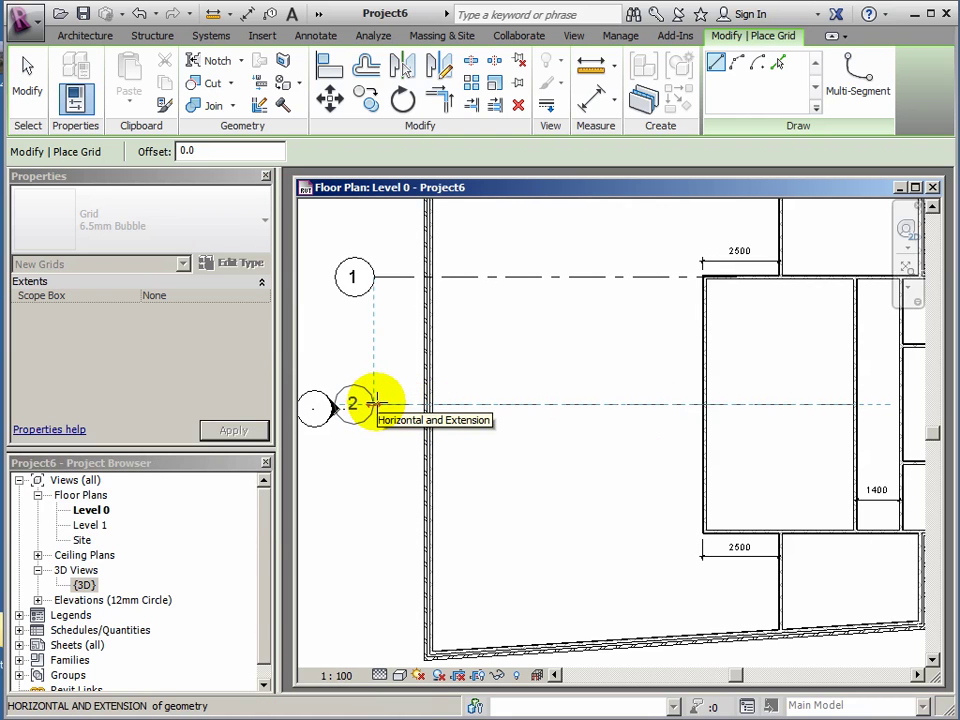
click(373, 403)
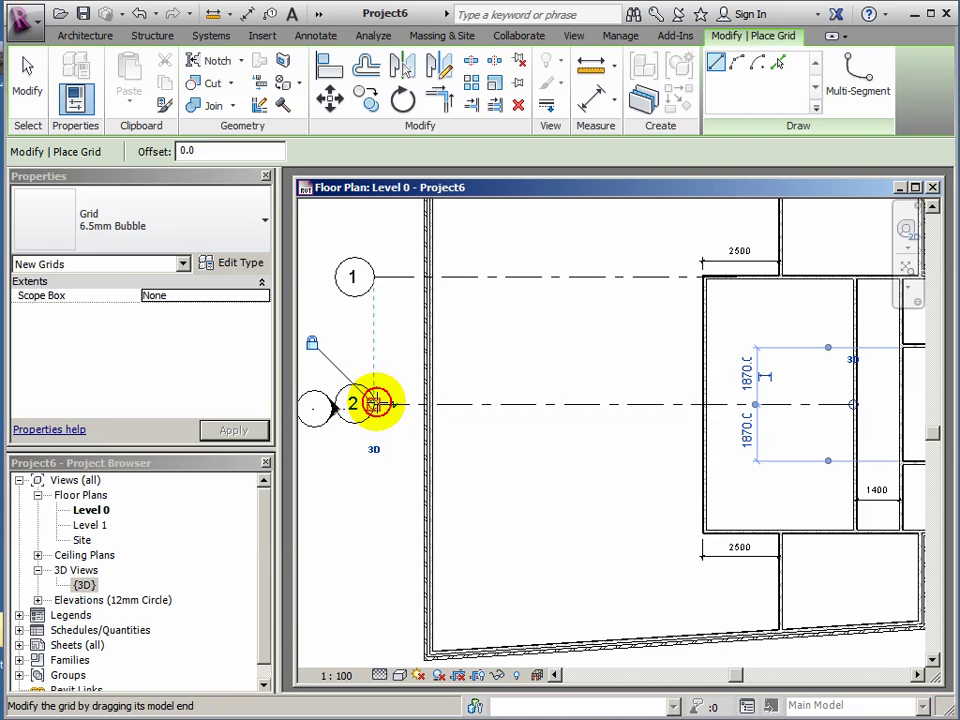
- Draw grid 3 along the lower wall across the plan, then exit grid placement
scroll(735, 547, up, 4)
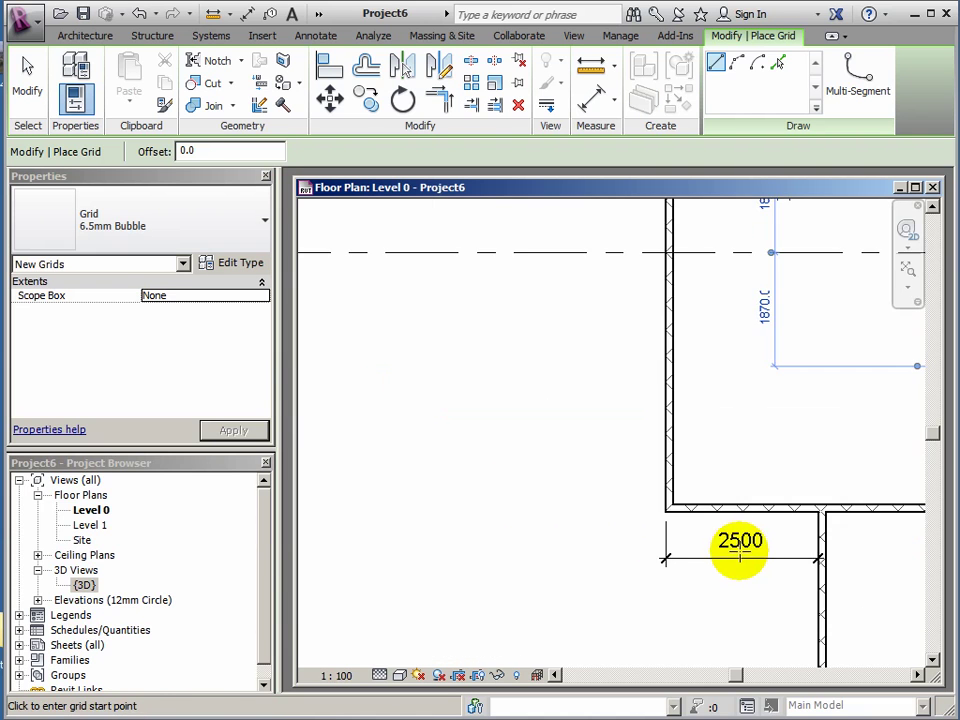
click(781, 490)
scroll(489, 491, down, 4)
middle_drag(422, 493, 636, 491)
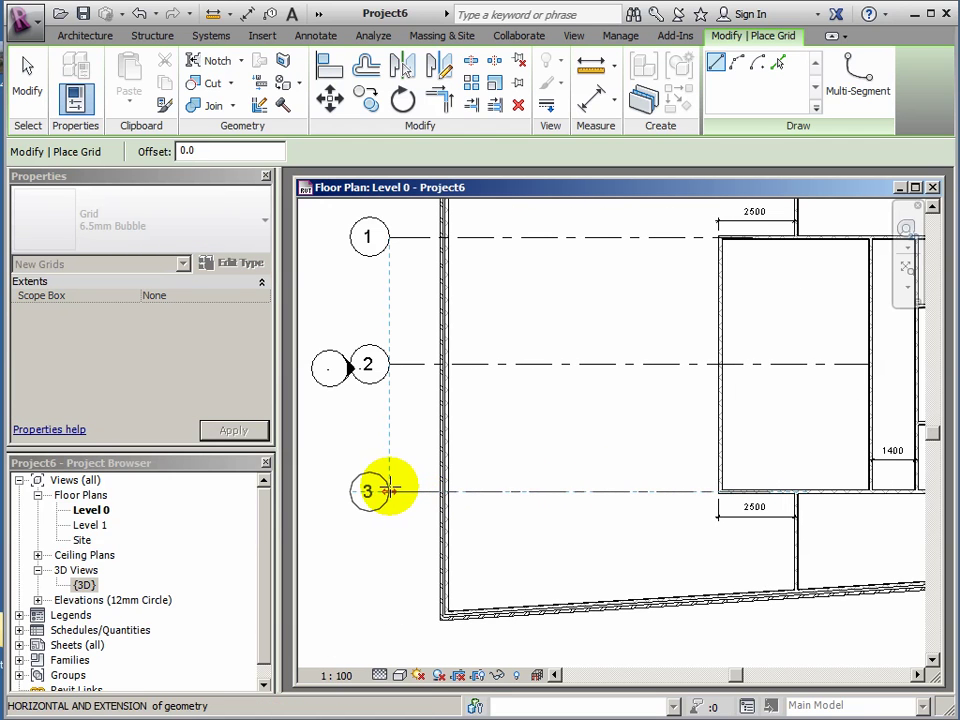
click(389, 489)
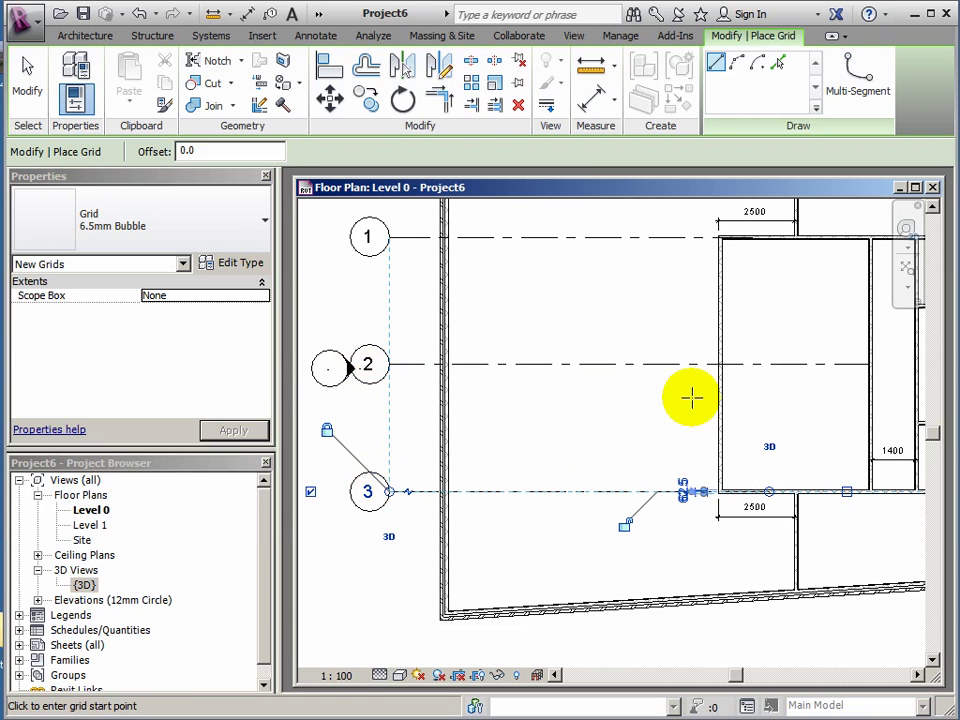
middle_drag(692, 396, 692, 457)
scroll(720, 405, down, 2)
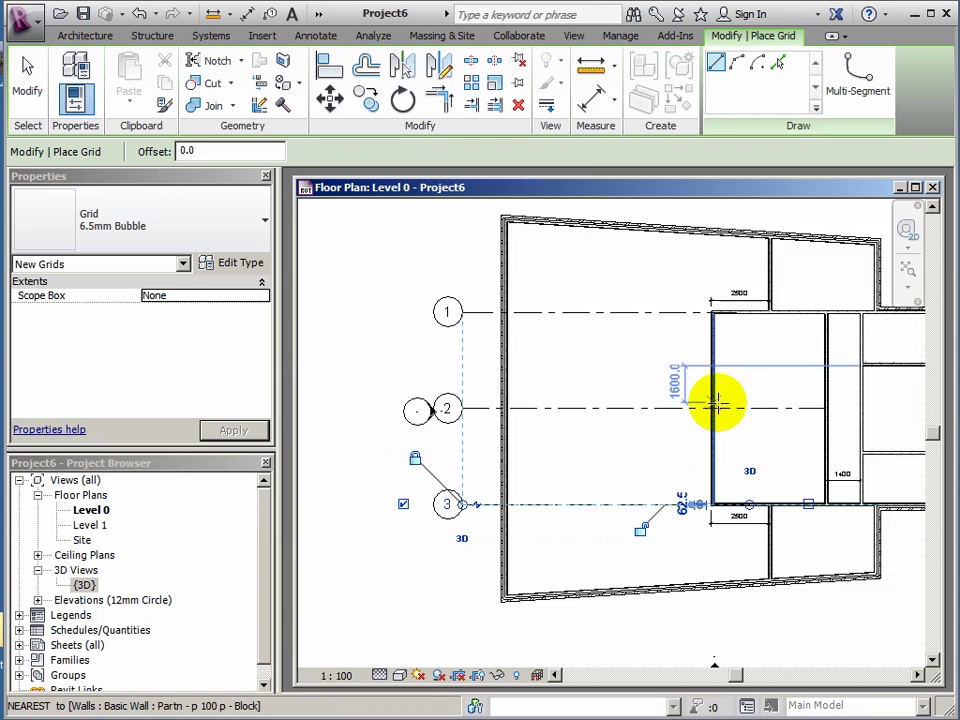
middle_drag(590, 420, 723, 421)
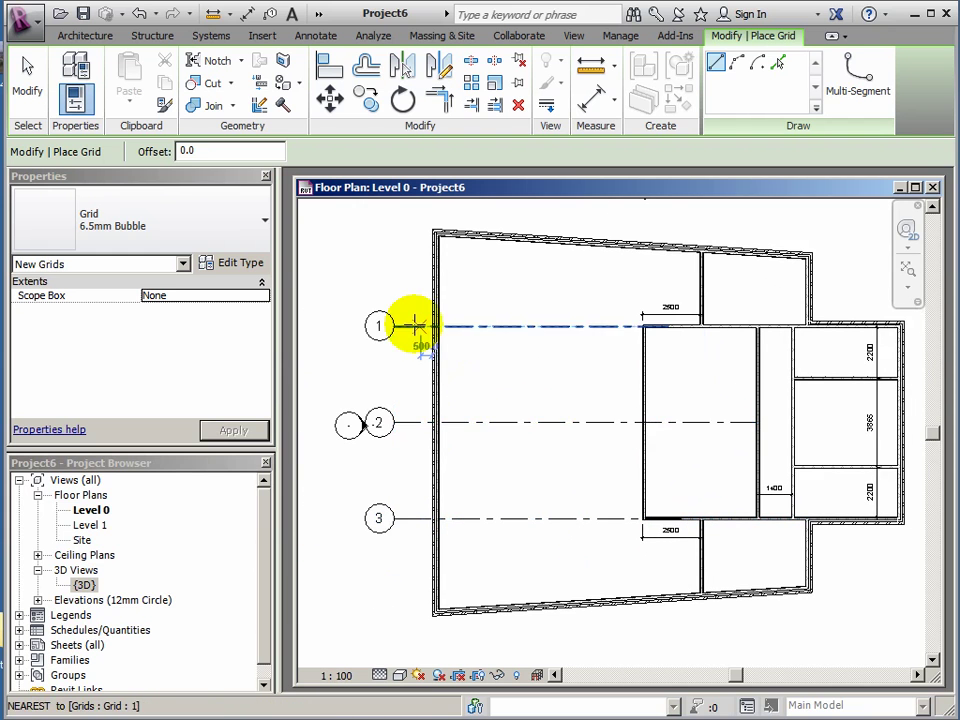
middle_drag(787, 418, 565, 426)
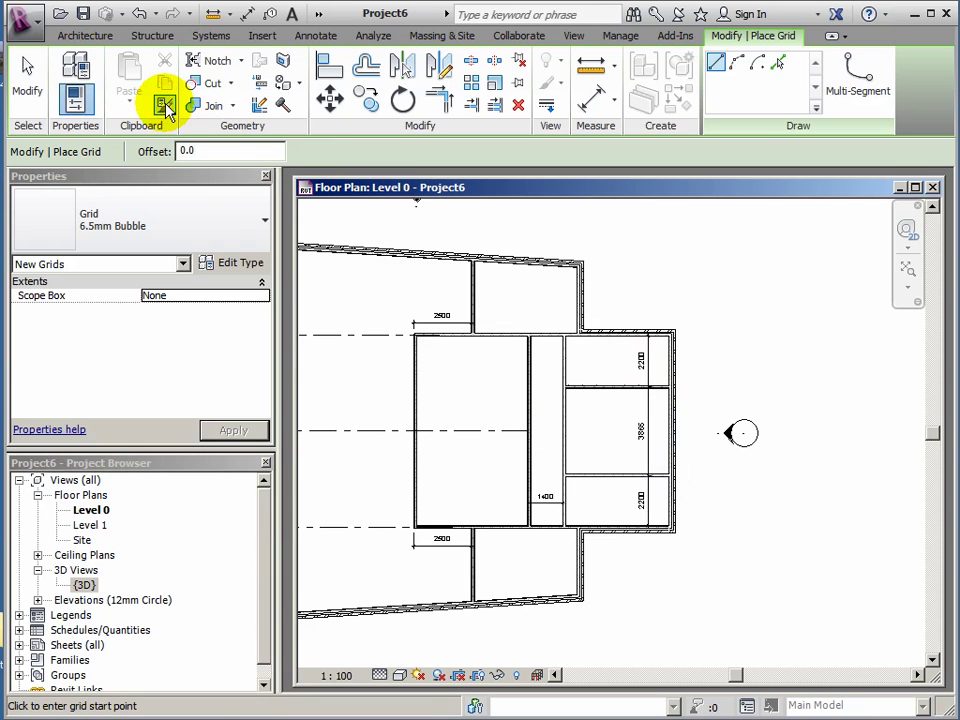
click(26, 68)
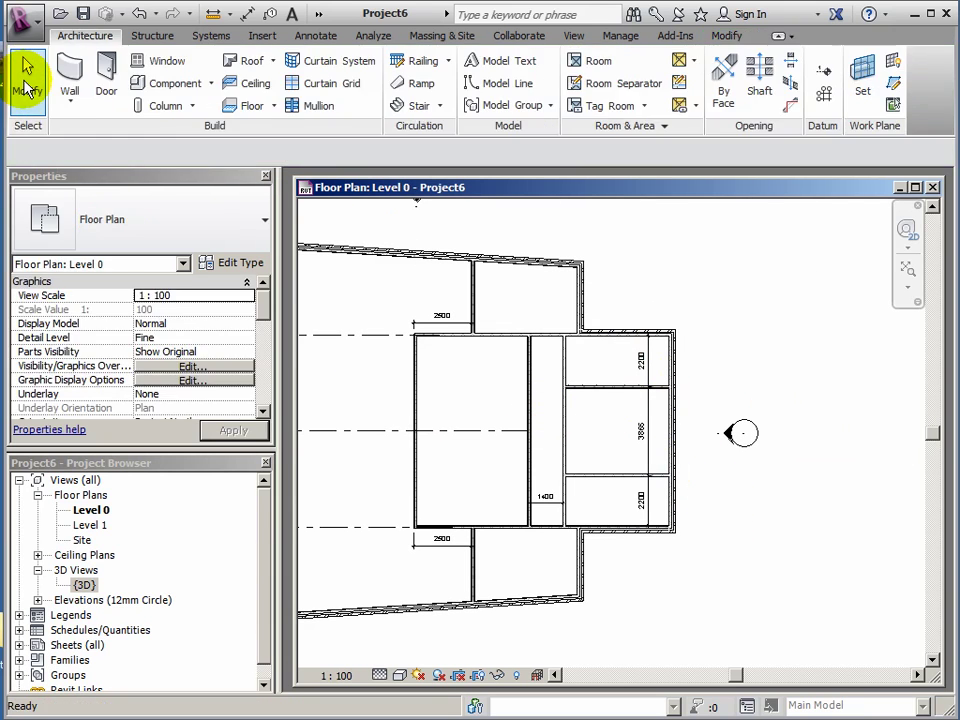
- Extend grids 1 and 2 past the right wall, hiding grid 1's right-end bubble
click(376, 339)
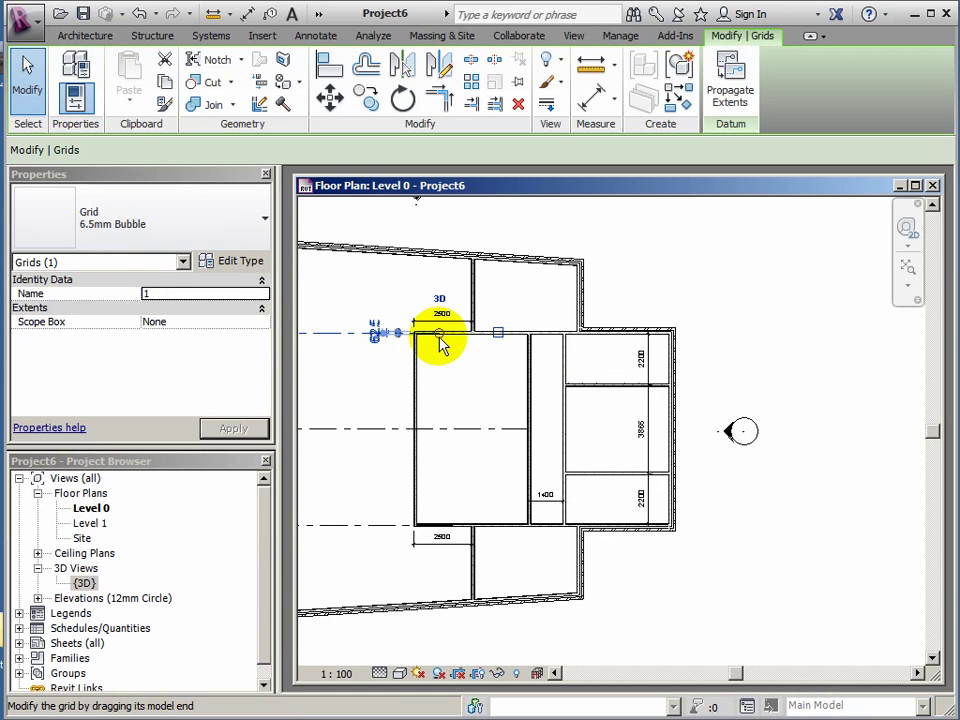
drag(441, 343, 728, 340)
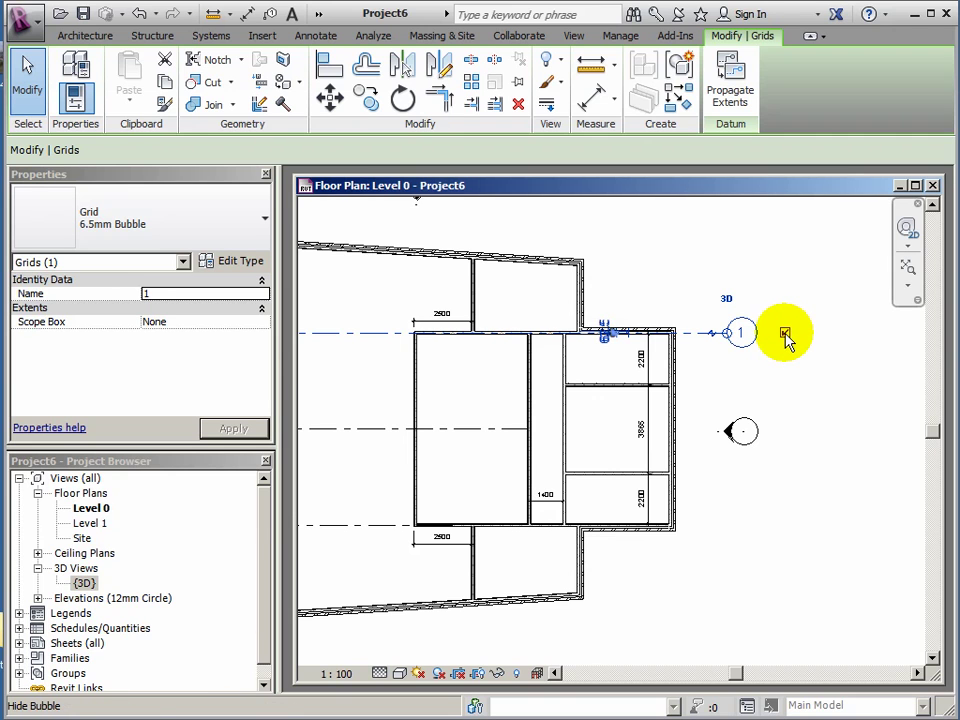
click(785, 334)
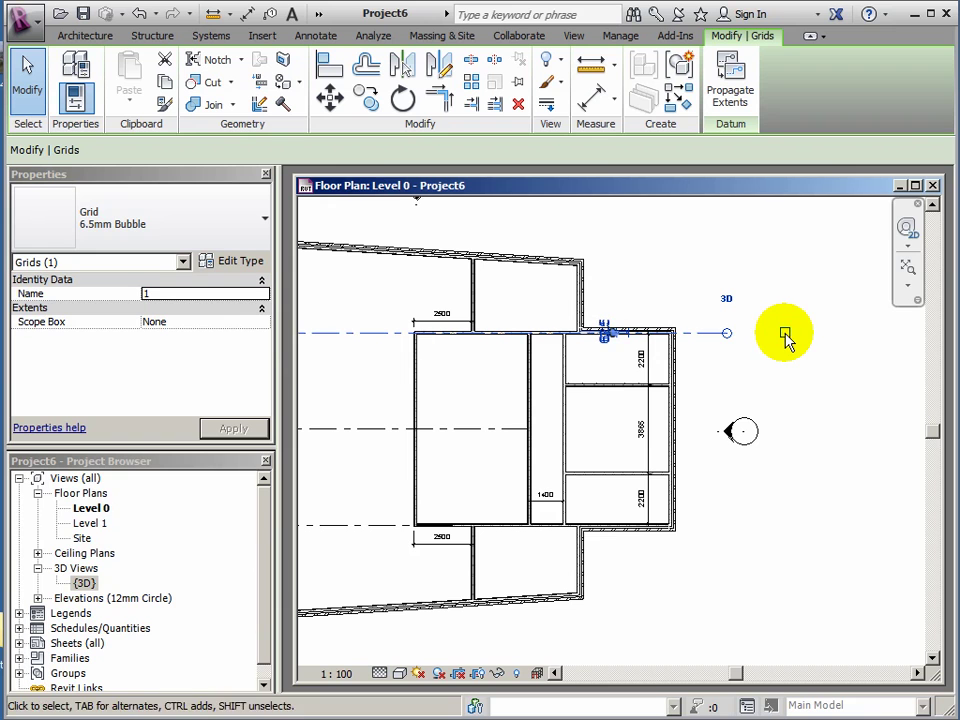
click(489, 432)
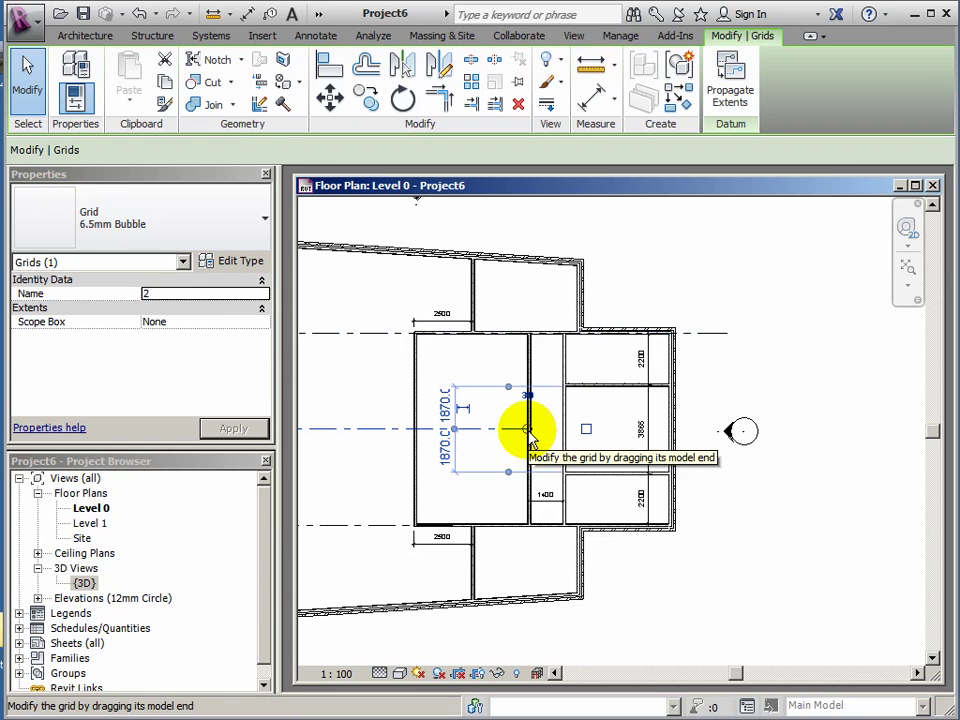
drag(528, 430, 728, 430)
- Extend grid 3 past the right wall, aligning its end with grids 1 and 2
click(384, 527)
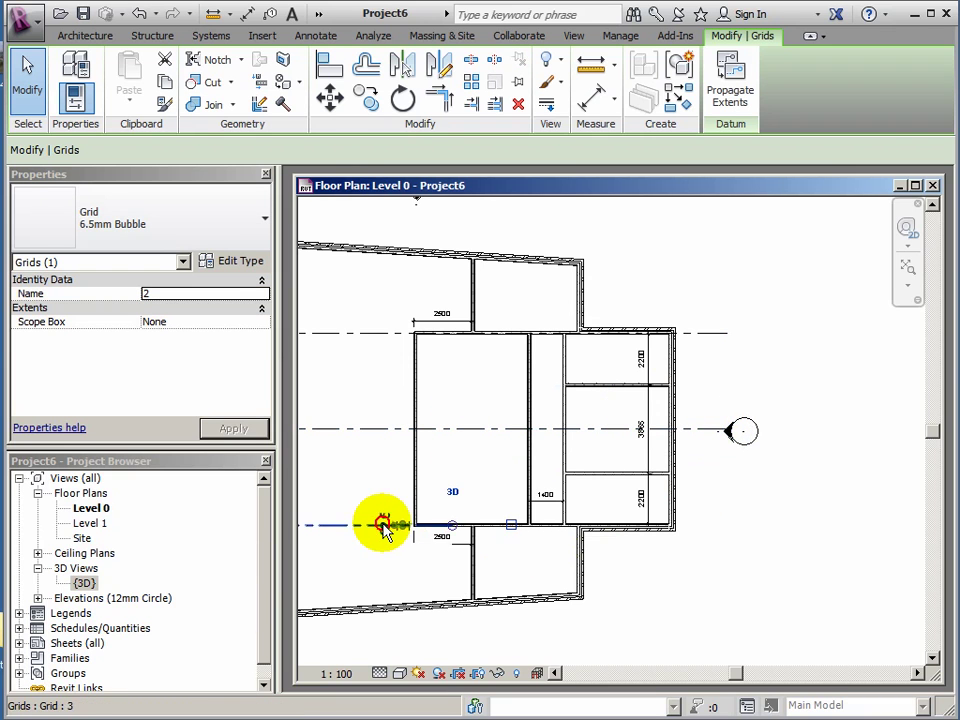
drag(453, 532, 706, 527)
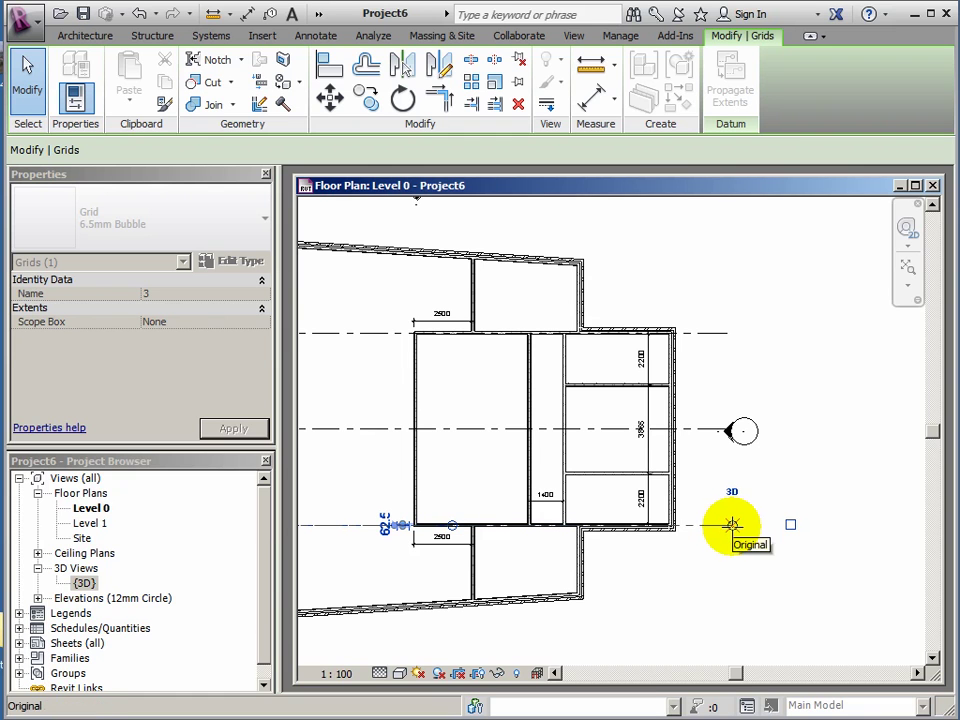
drag(709, 525, 709, 525)
scroll(737, 519, up, 3)
middle_drag(739, 519, 615, 605)
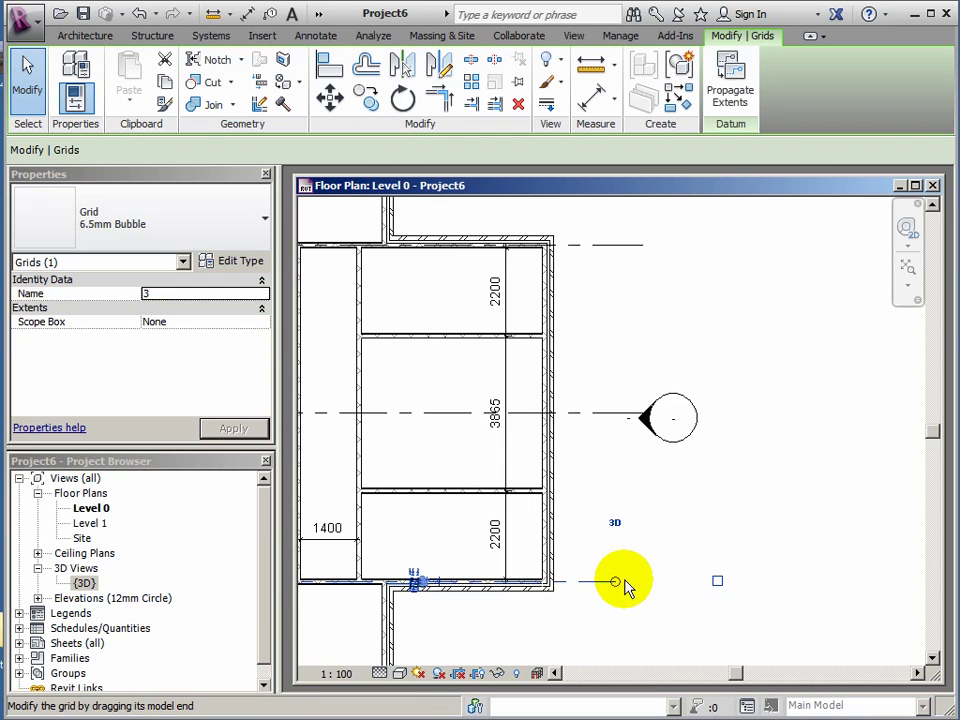
drag(616, 583, 643, 582)
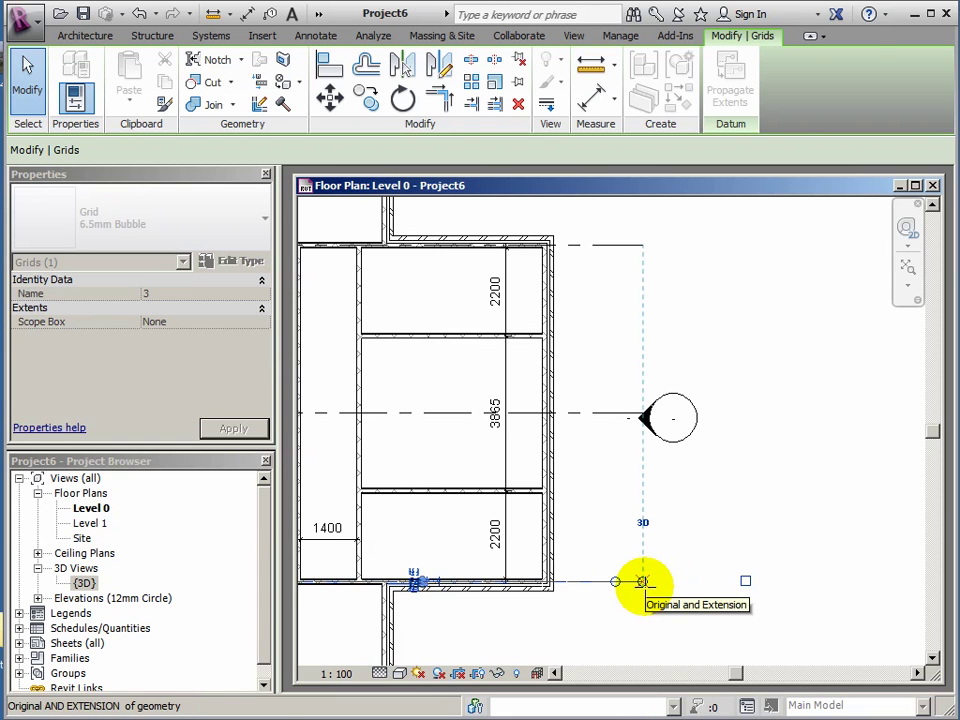
click(626, 621)
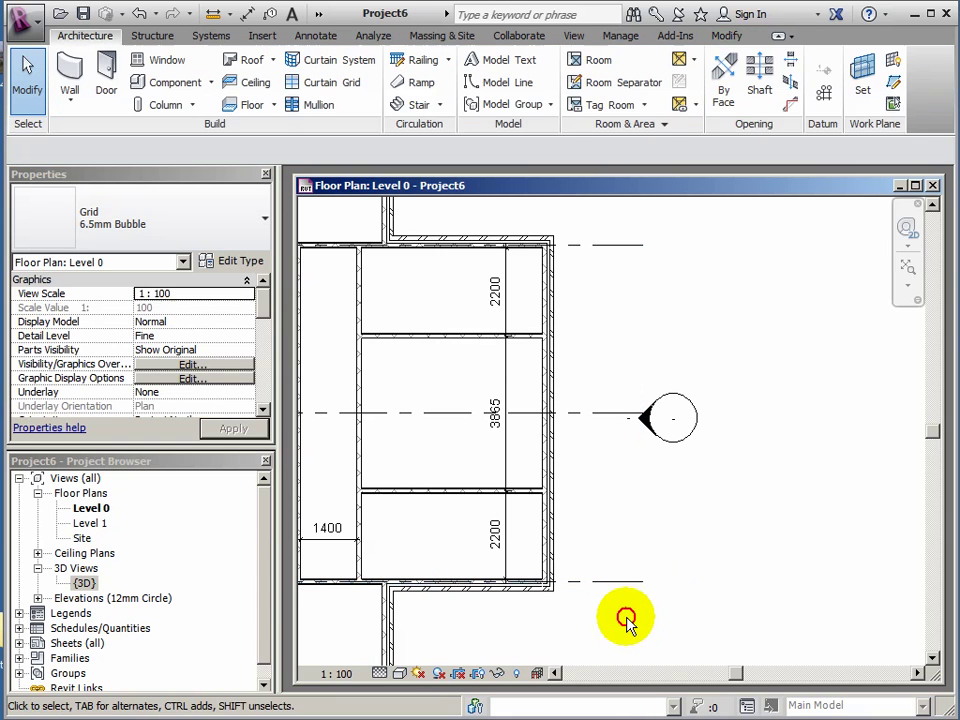
- Move the east elevation marker farther right of the building
click(646, 424)
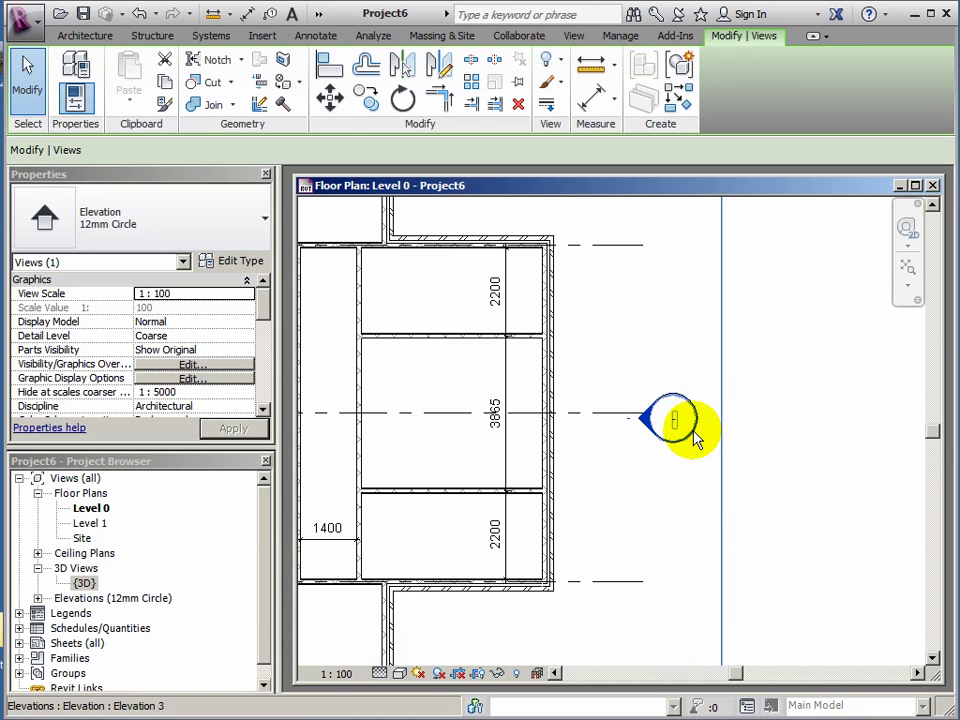
drag(690, 425, 763, 428)
scroll(521, 497, down, 4)
middle_drag(480, 497, 640, 492)
scroll(467, 457, up, 5)
- Move the west elevation marker left, clear of grid 2's bubble
click(472, 468)
drag(472, 468, 408, 462)
click(456, 506)
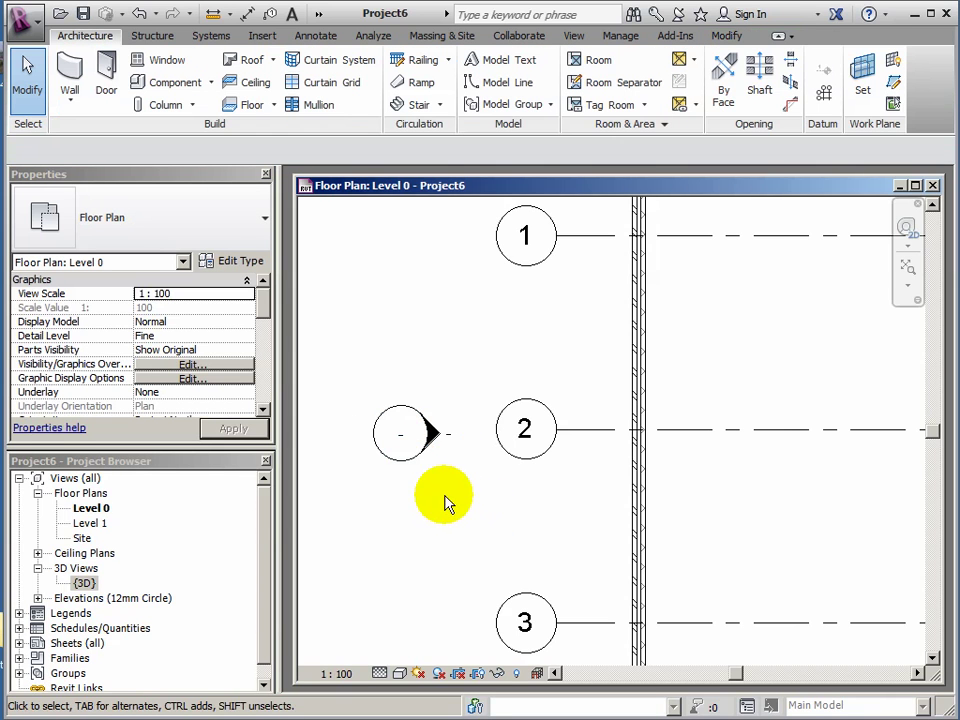
scroll(455, 500, down, 1)
scroll(520, 512, down, 3)
scroll(474, 480, up, 5)
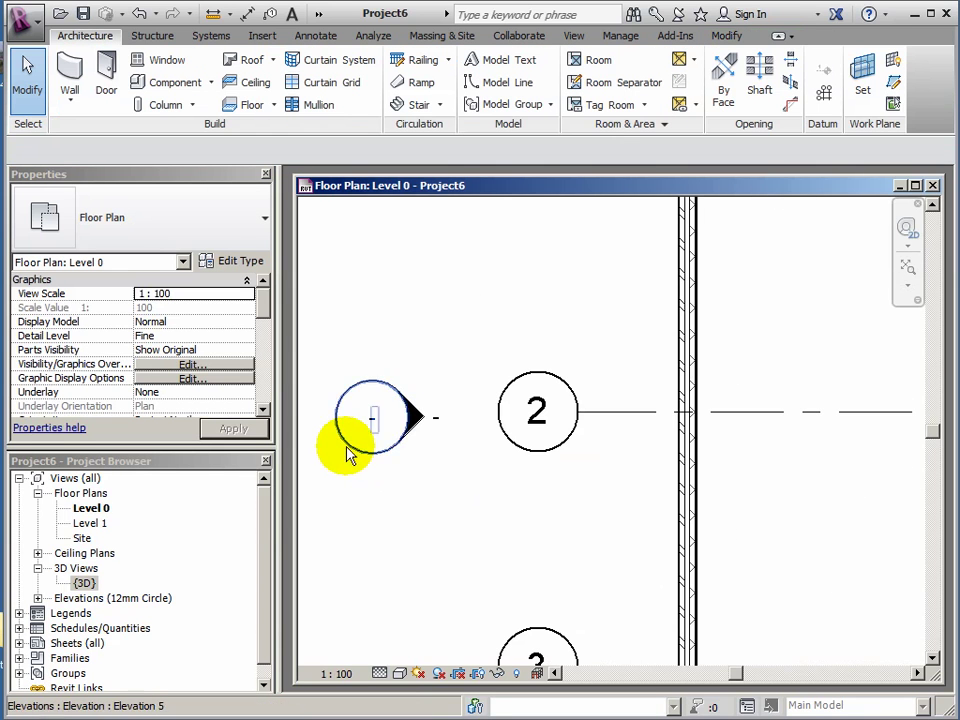
click(377, 442)
scroll(405, 480, down, 1)
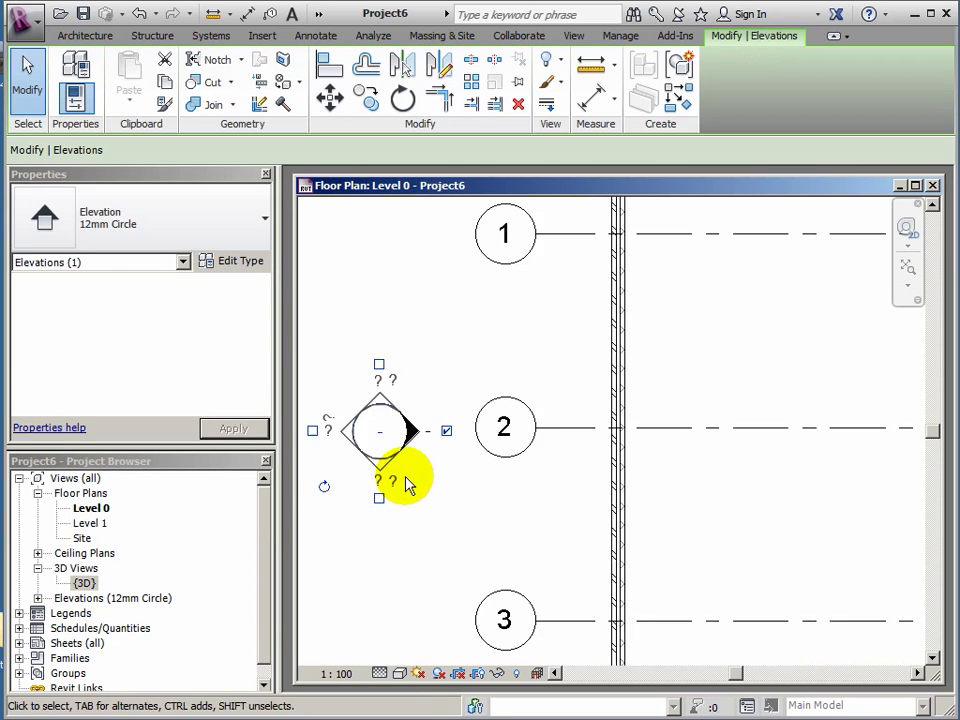
middle_drag(405, 482, 458, 476)
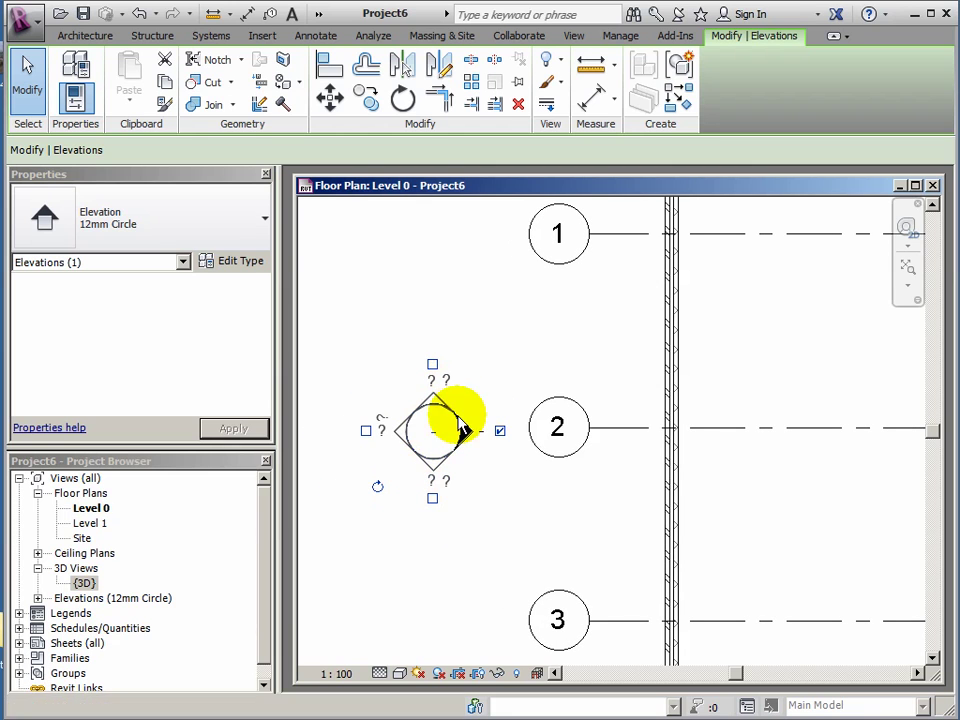
click(498, 556)
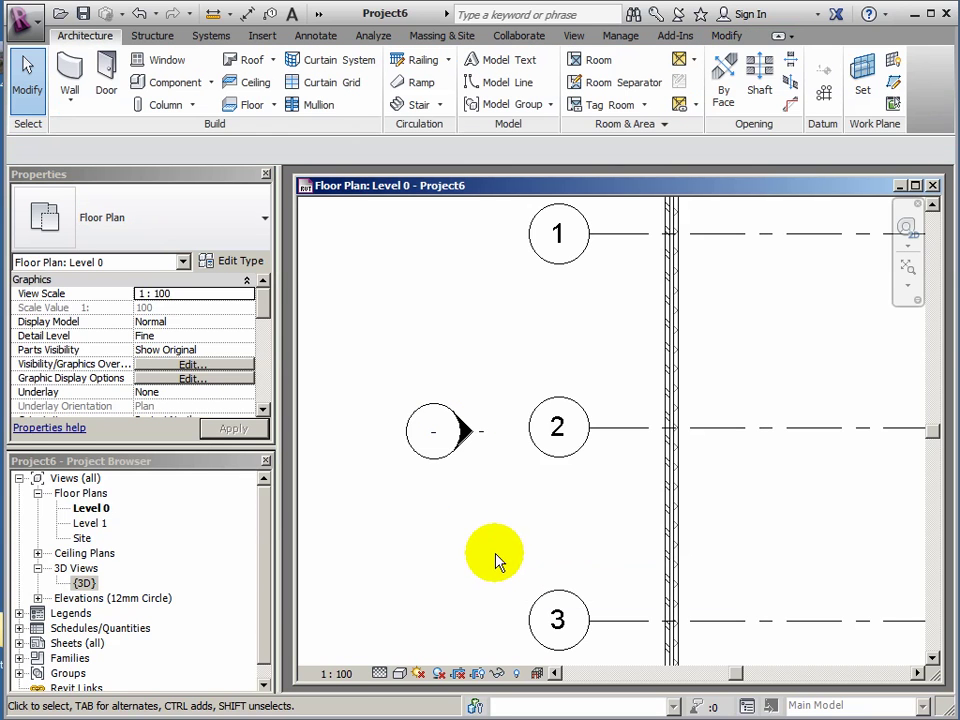
scroll(555, 510, down, 5)
middle_drag(647, 514, 495, 489)
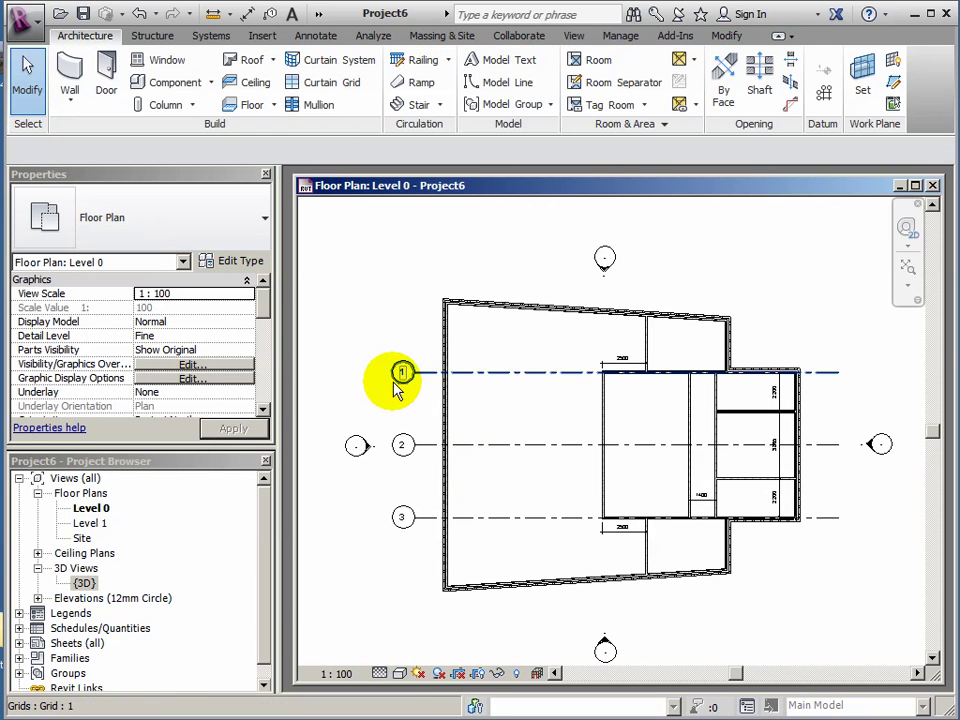
- Draw a vertical grid line from below the building to above it, through its left part
click(823, 95)
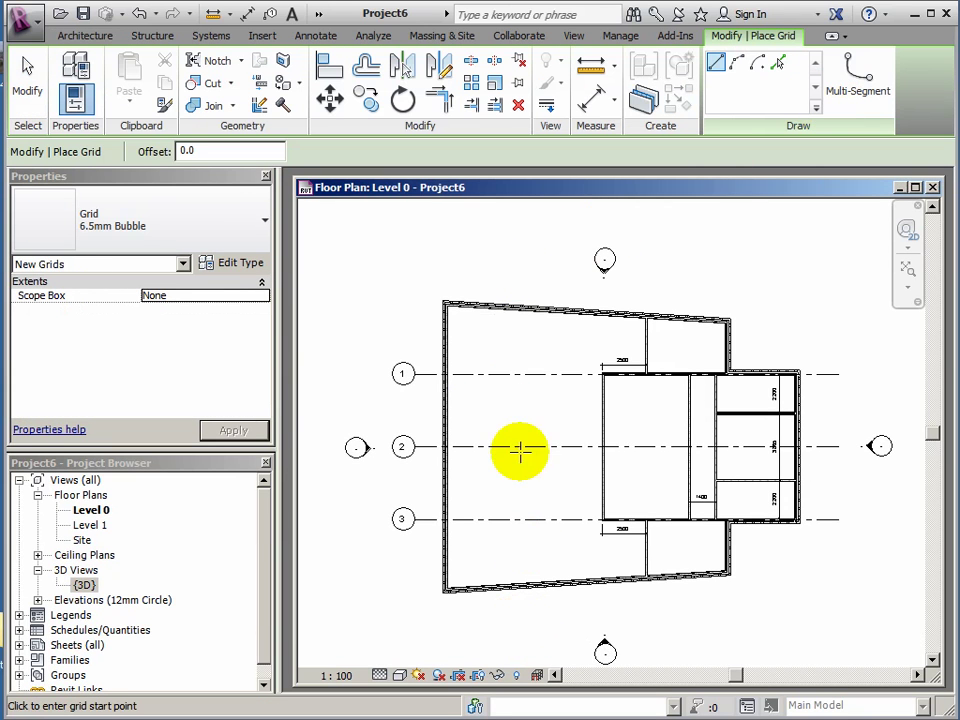
click(516, 628)
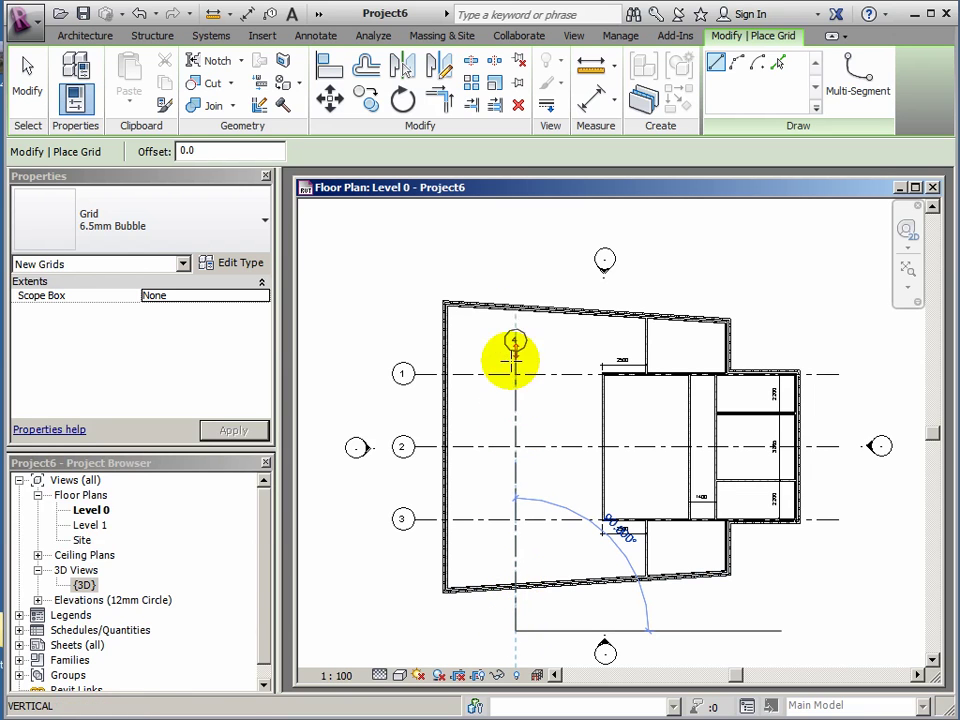
click(516, 265)
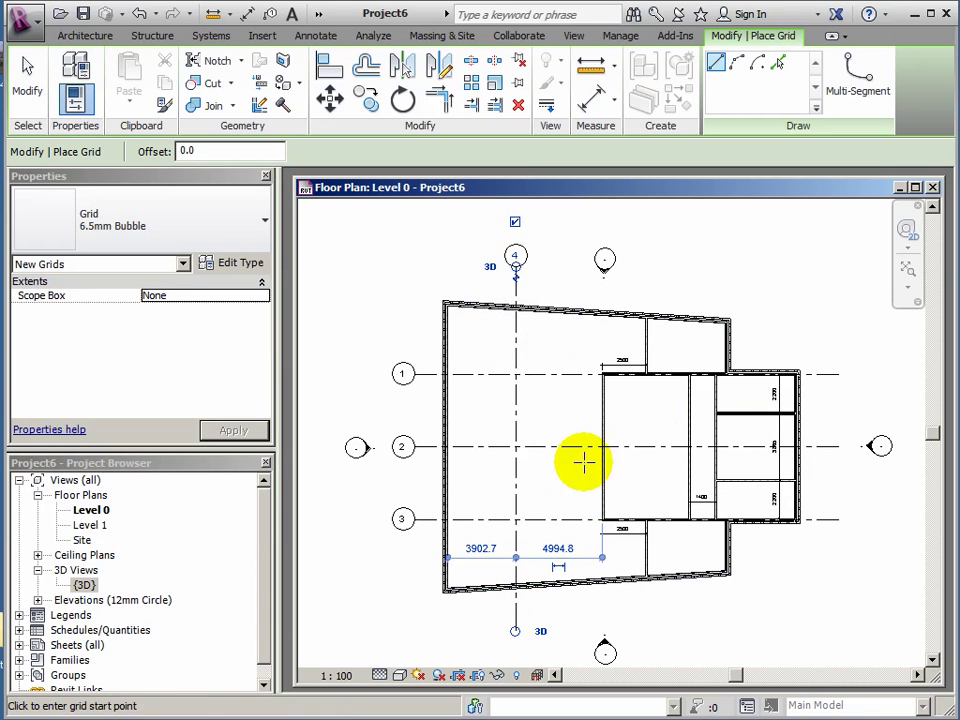
click(29, 80)
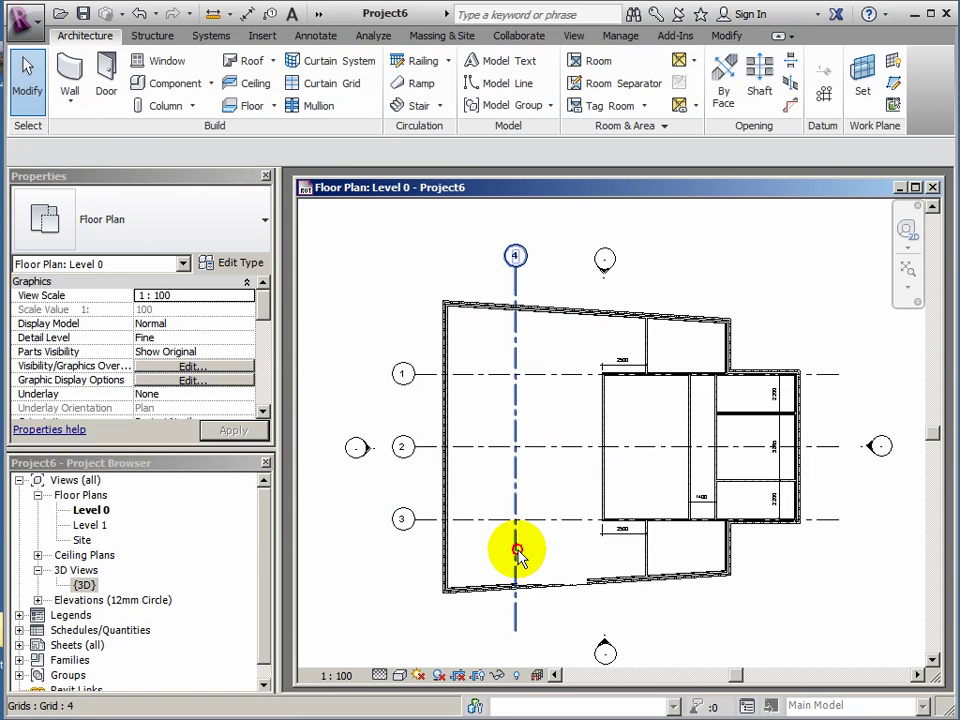
- Move the new vertical grid 4 to 4500 from the left wall
click(517, 552)
click(481, 549)
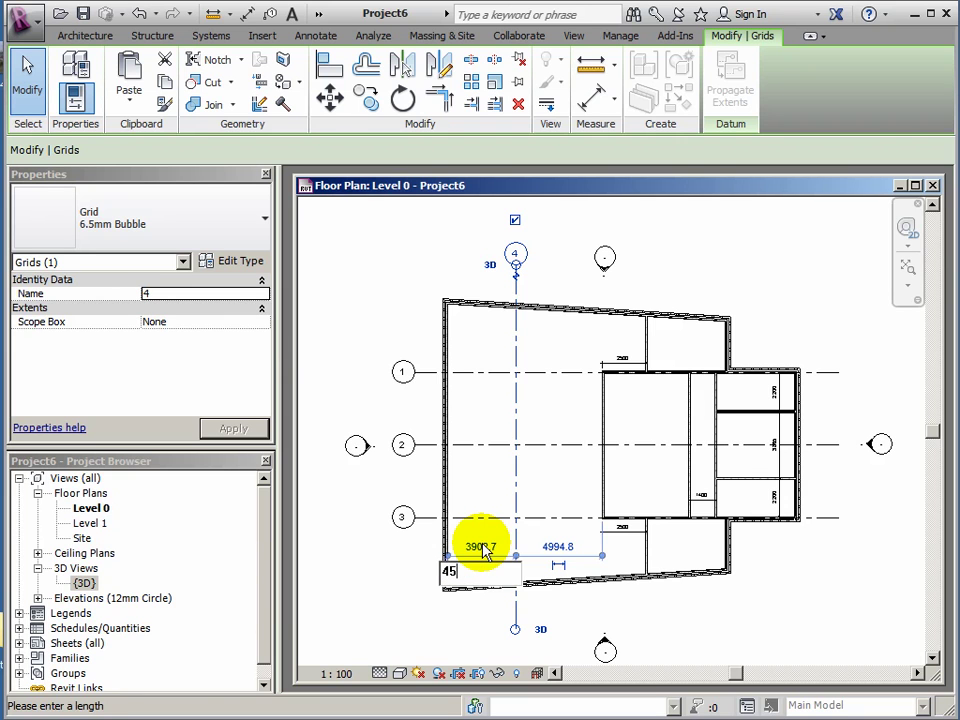
key(Return)
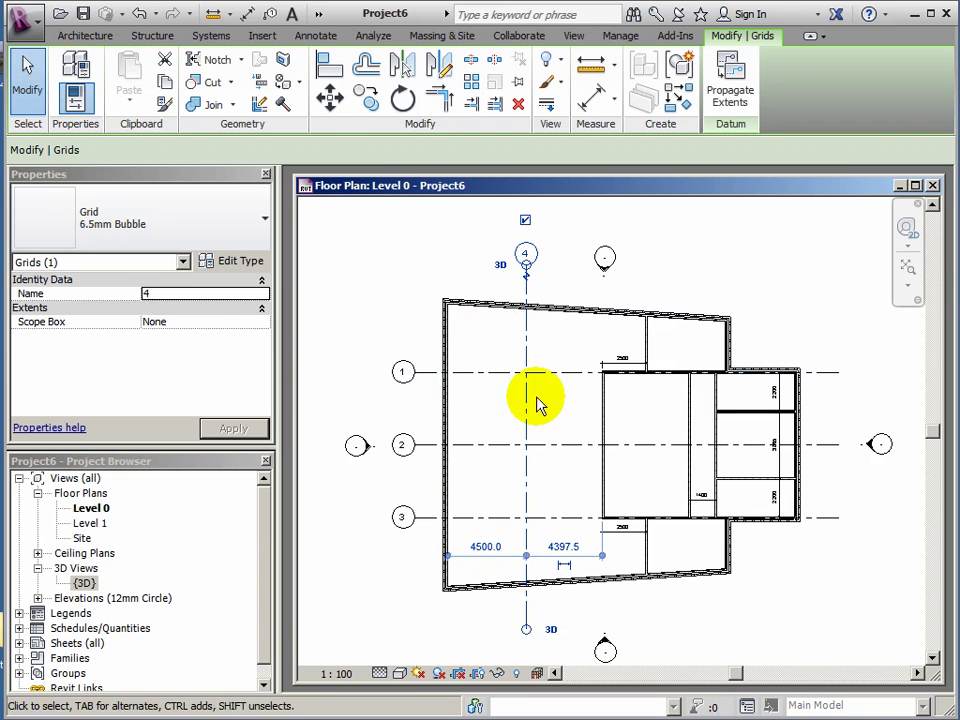
- Rename the vertical grid's bubble label from 4 to A
scroll(522, 257, up, 2)
scroll(516, 257, up, 2)
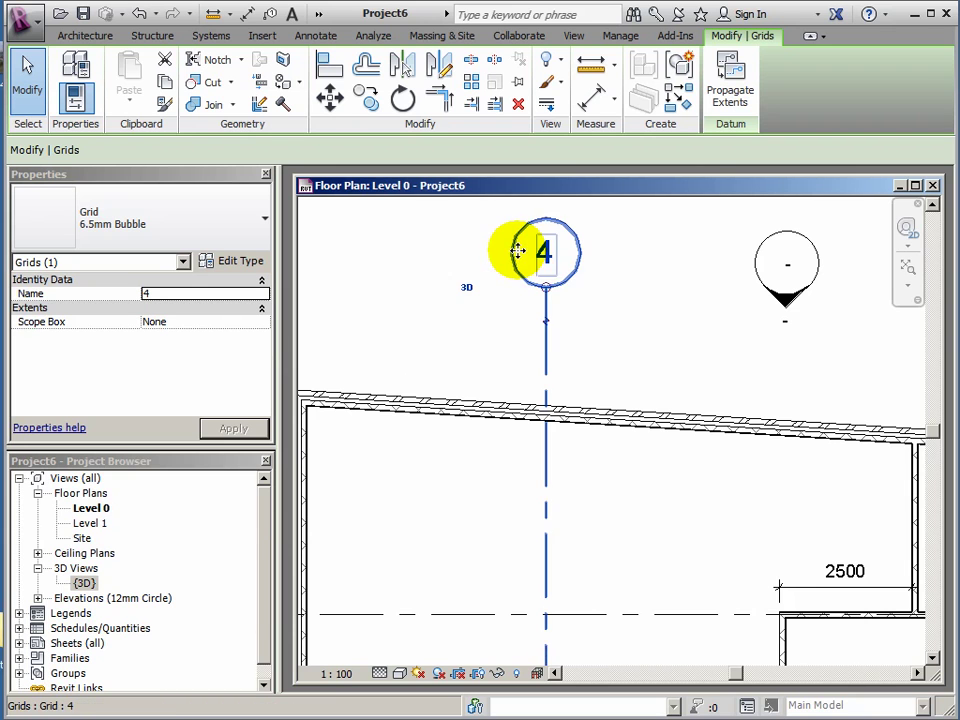
click(548, 256)
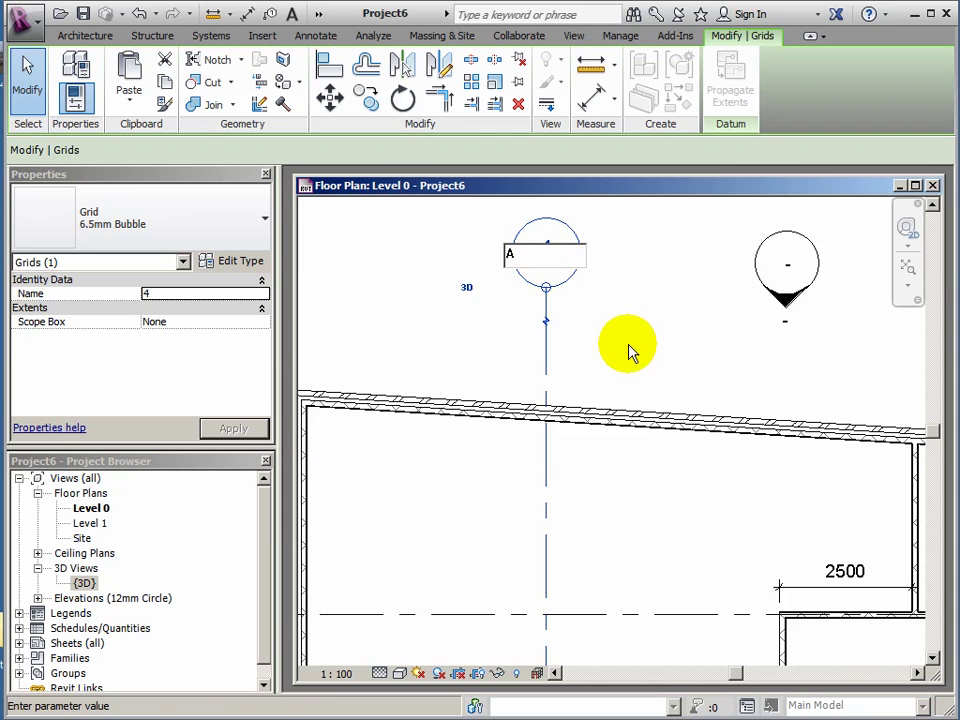
key(Return)
scroll(628, 352, down, 4)
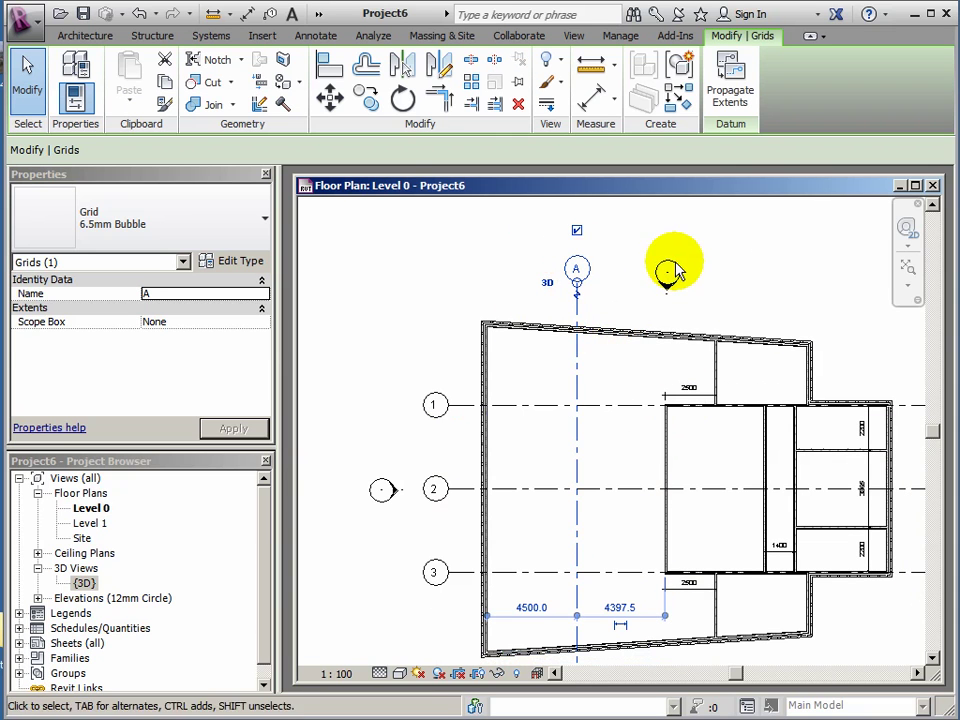
click(71, 37)
click(822, 92)
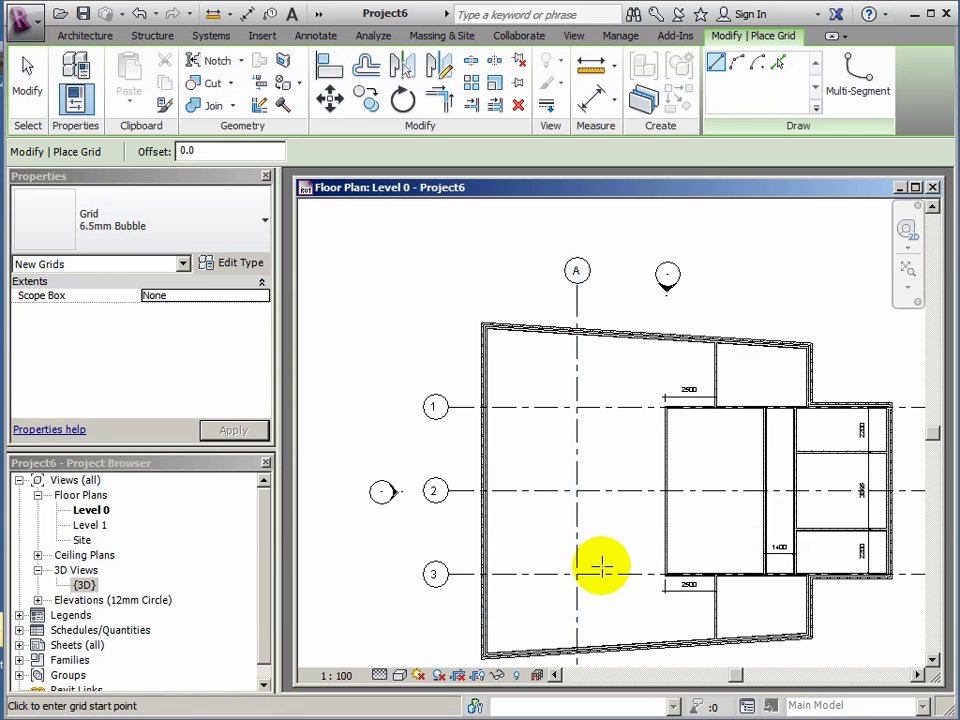
click(616, 530)
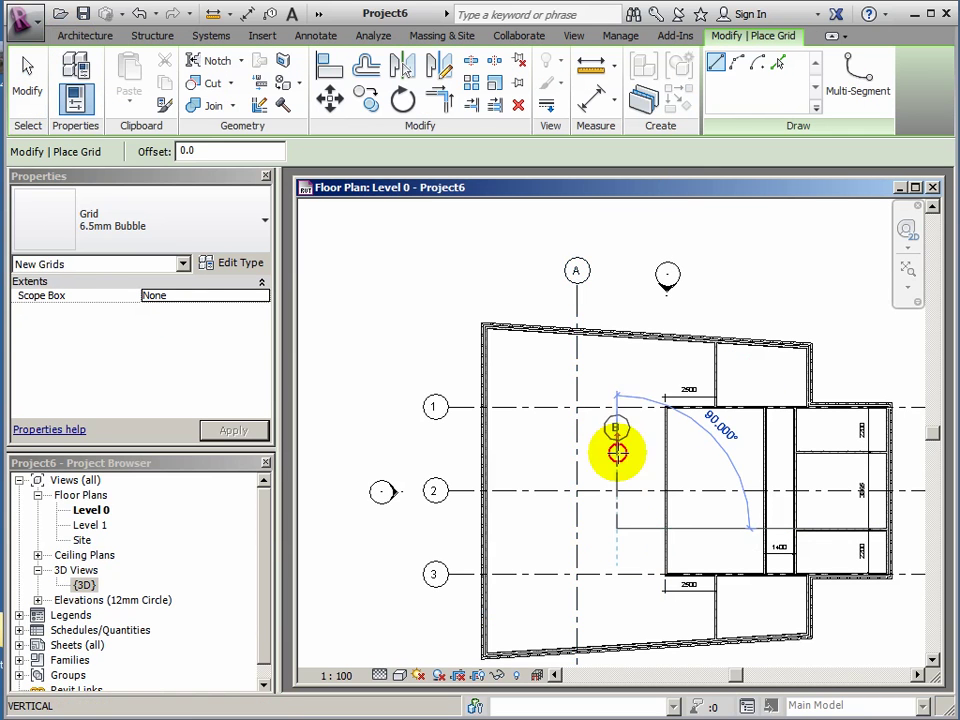
click(617, 282)
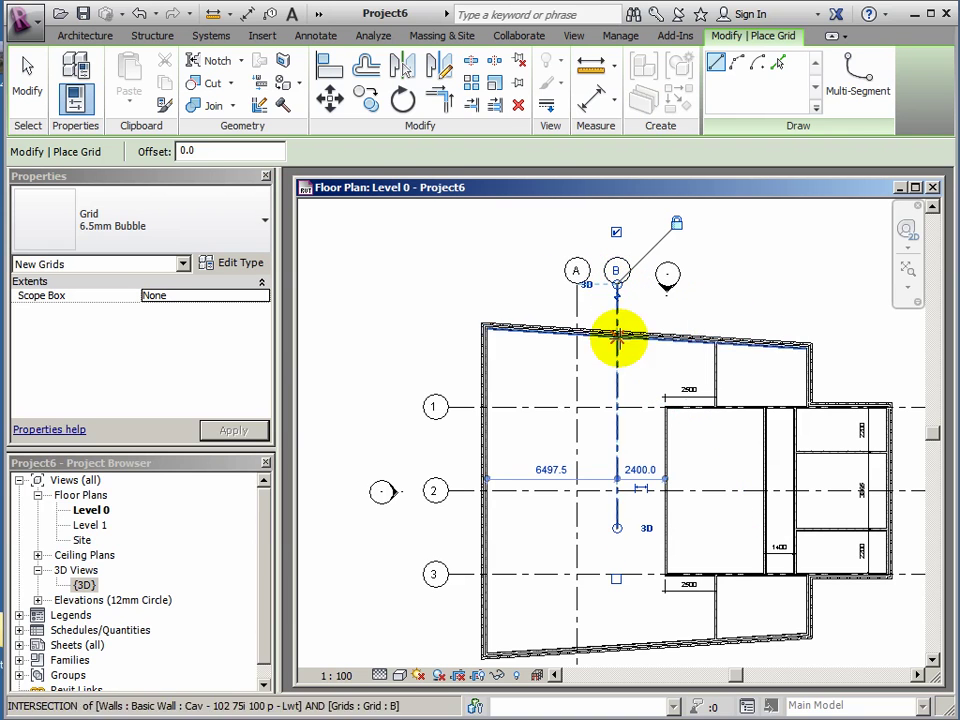
click(139, 15)
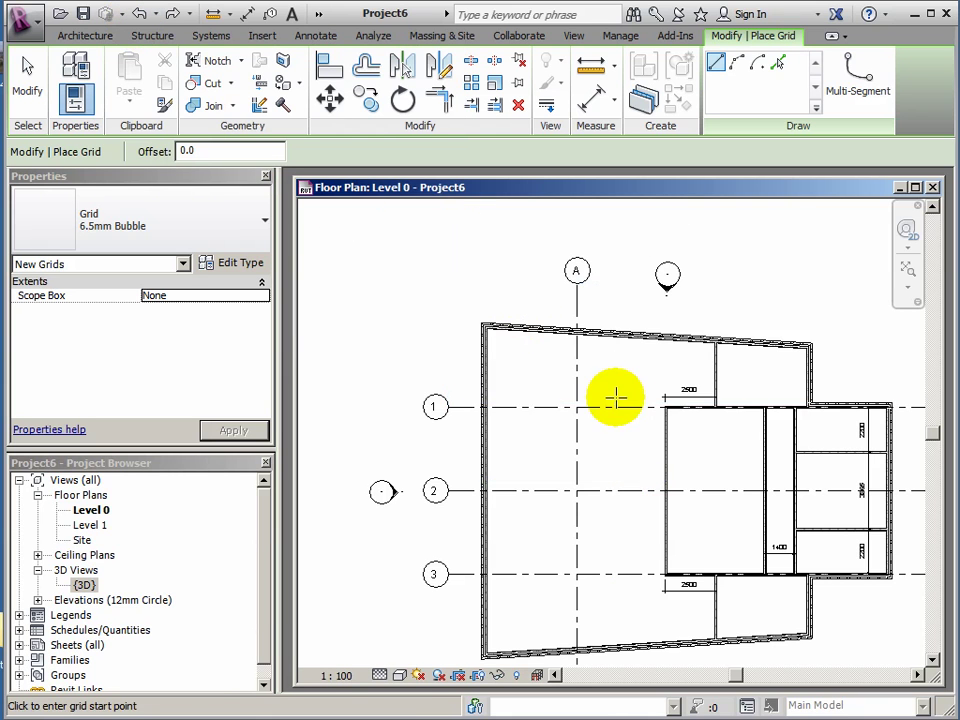
middle_drag(630, 406, 543, 366)
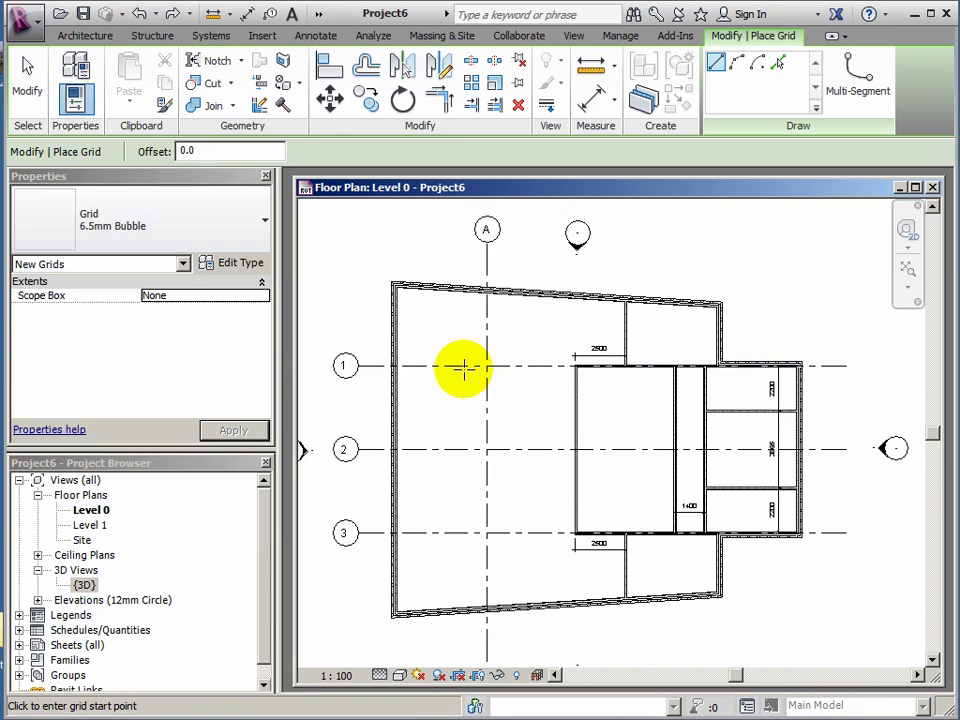
- Start the Architectural Column tool, keeping the Rectangular 450 x 600mm type selected
click(71, 42)
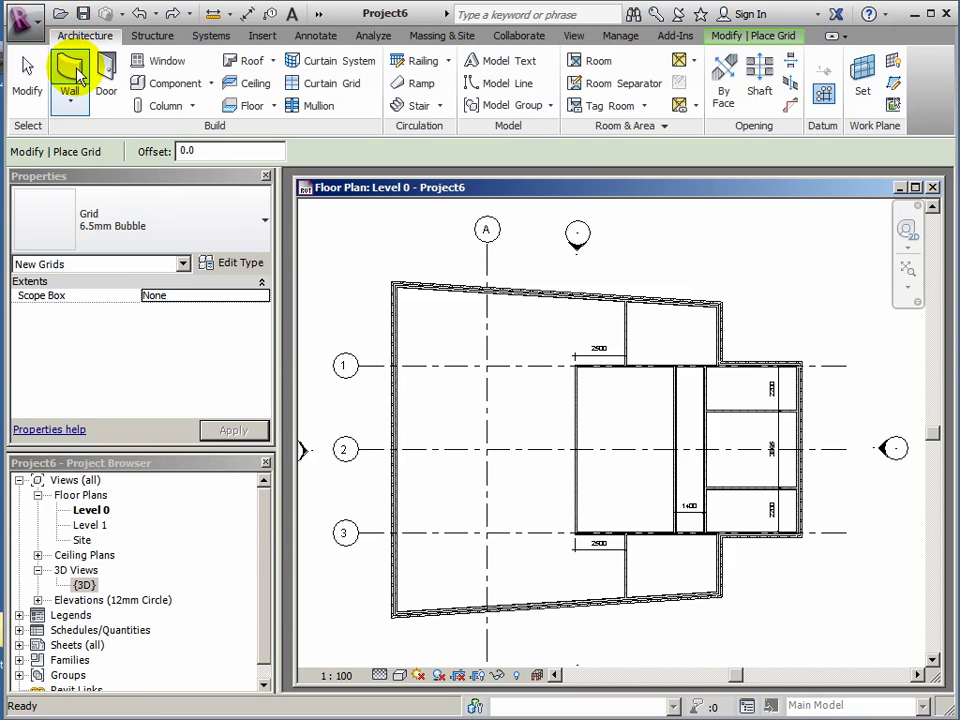
click(194, 106)
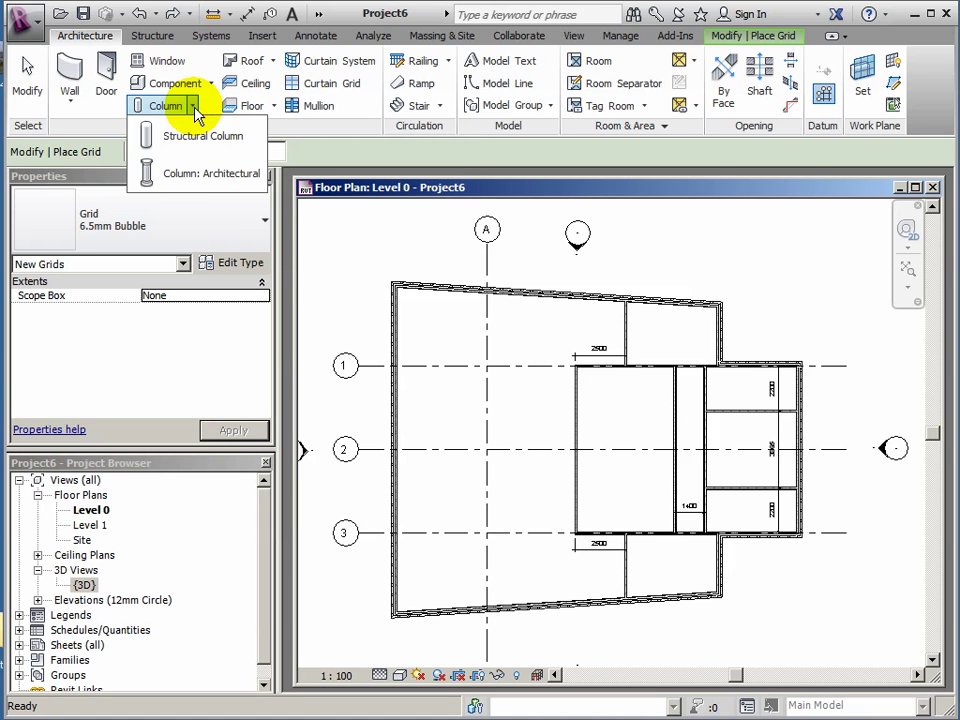
click(206, 178)
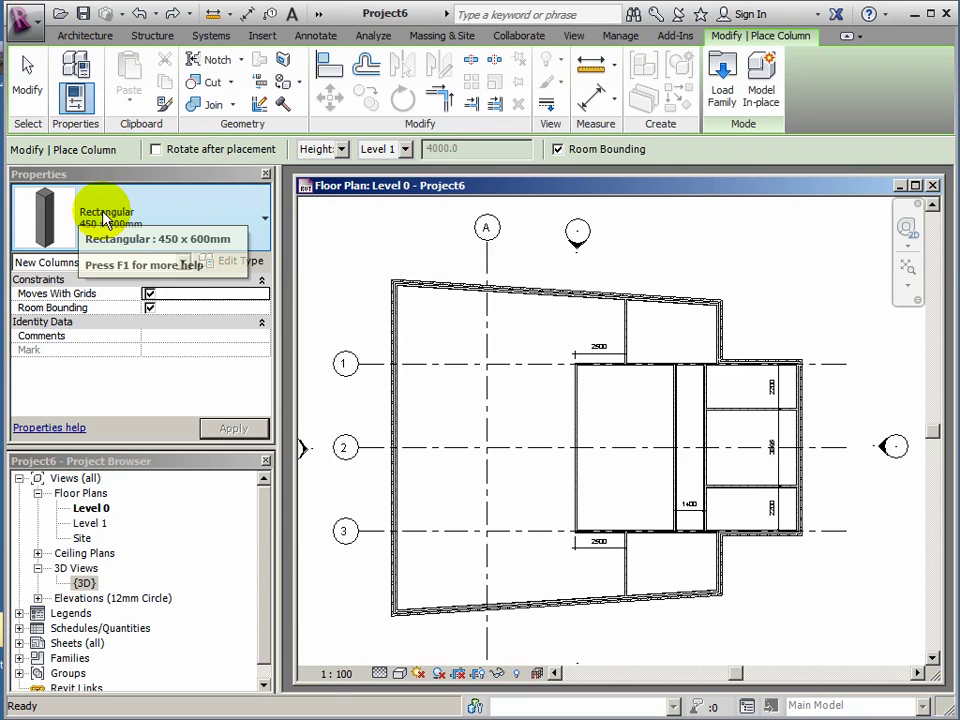
click(265, 221)
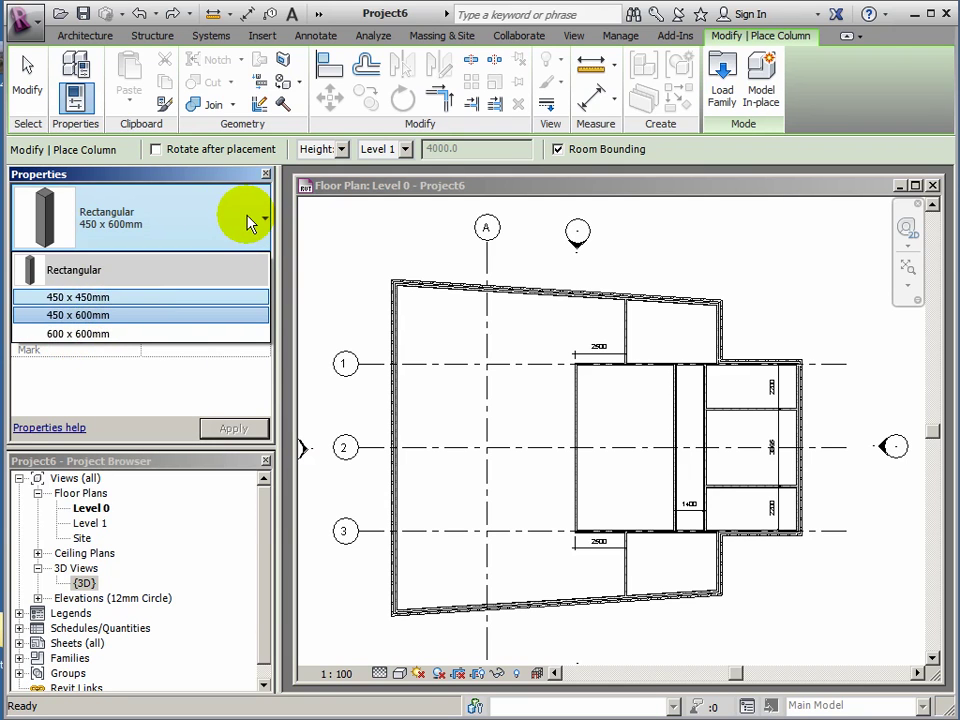
click(212, 190)
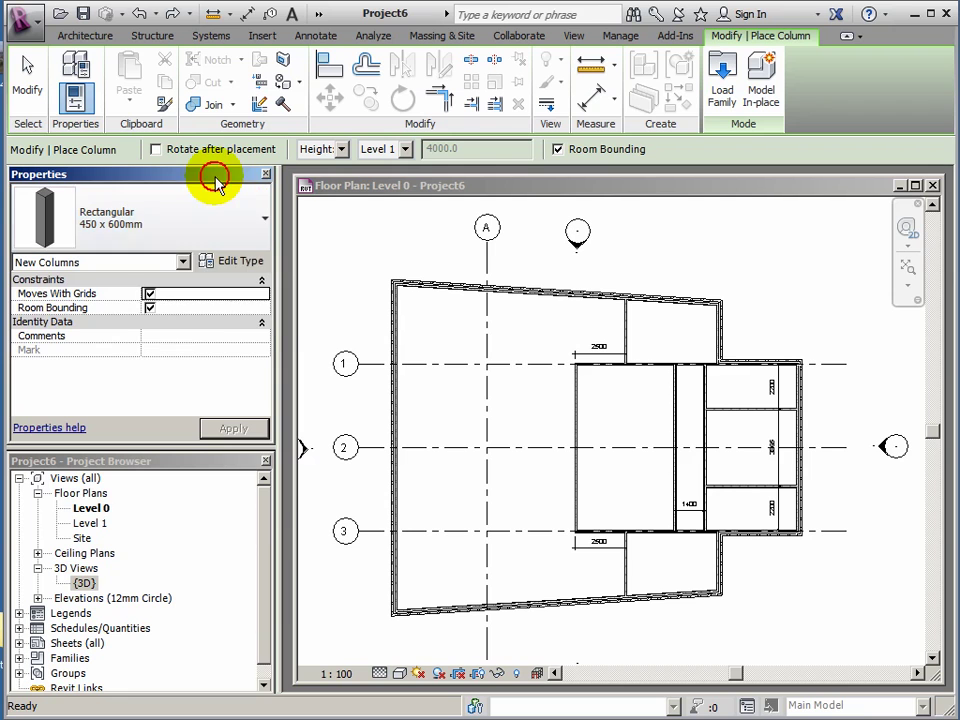
- Duplicate the Rectangular column type in Type Properties as a new type named 200 x 200mm
click(229, 264)
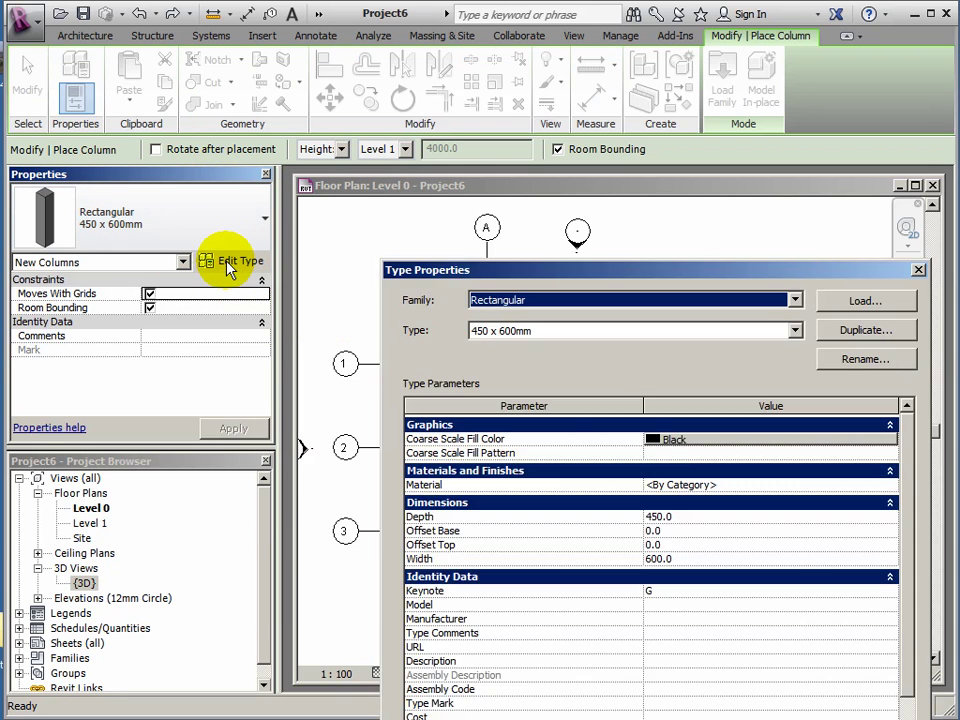
drag(556, 277, 510, 270)
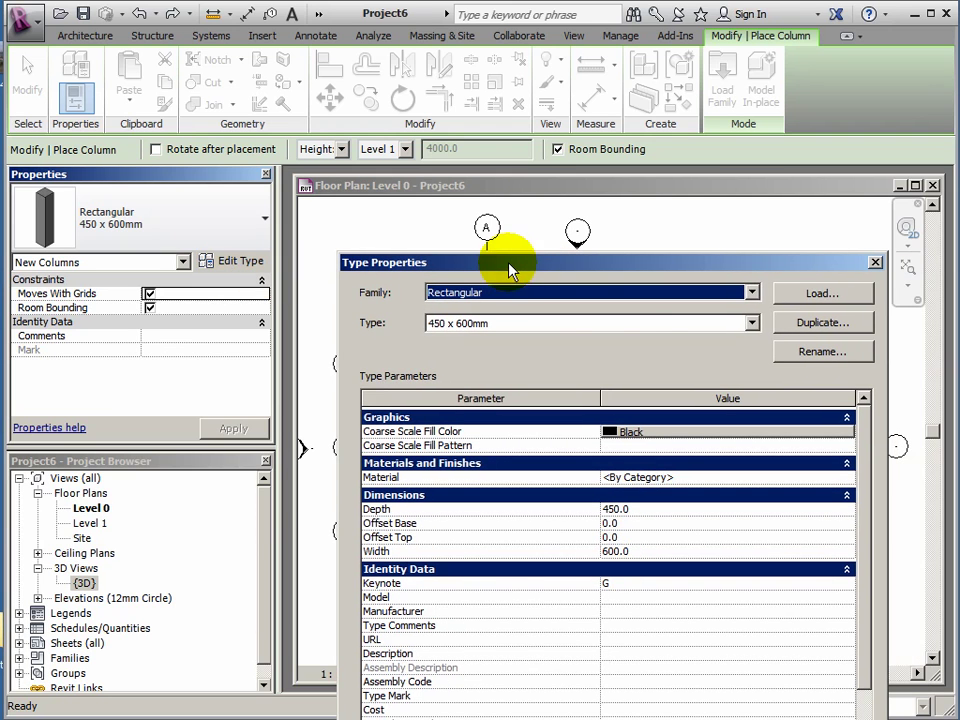
click(813, 326)
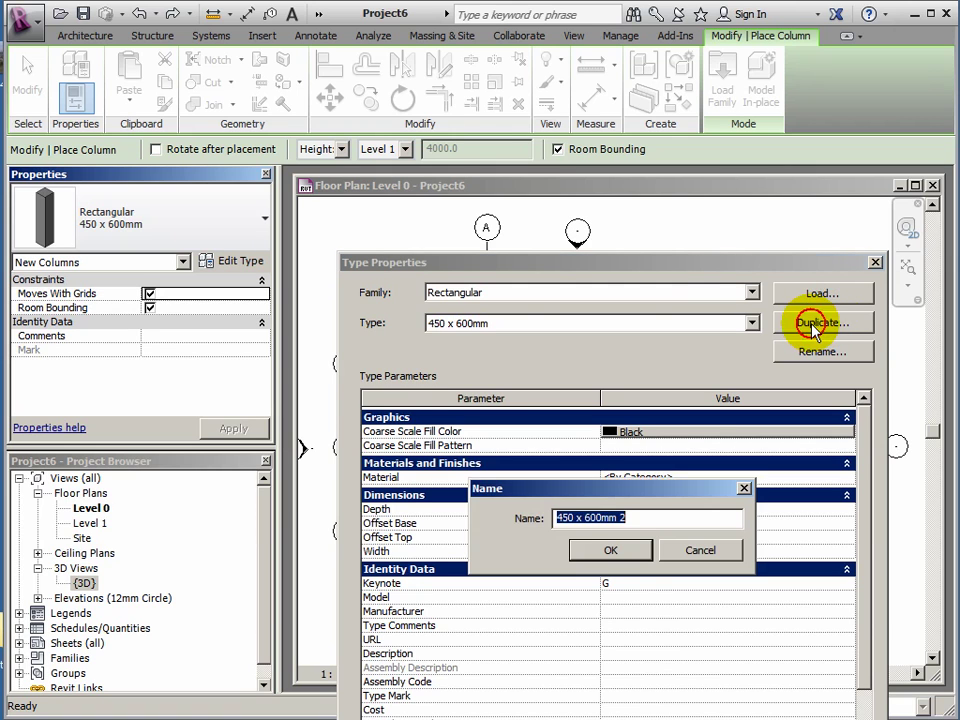
click(569, 519)
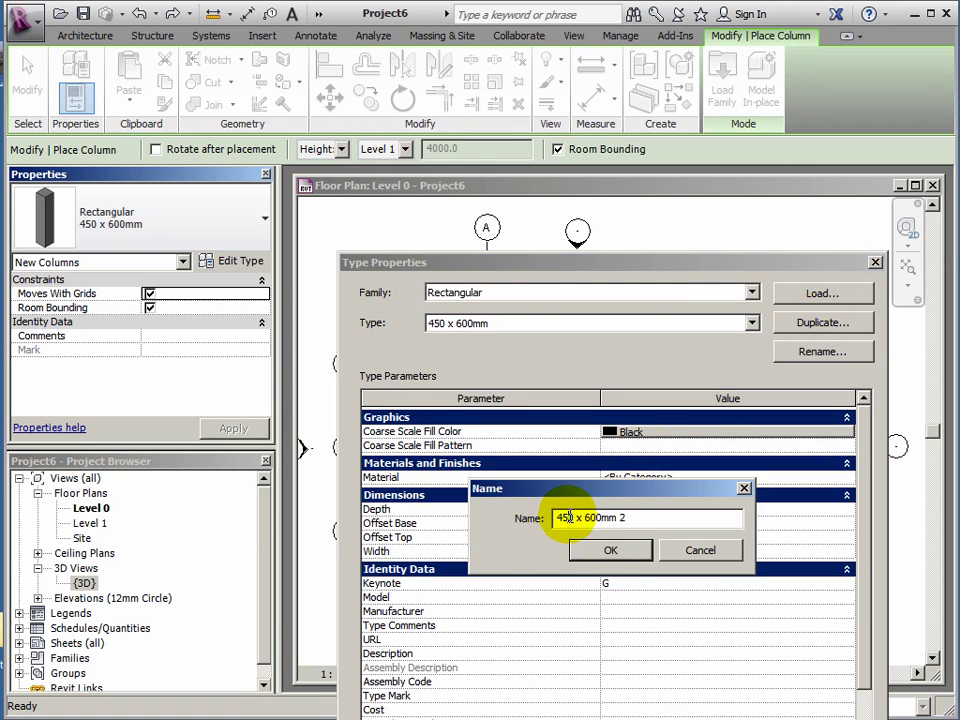
key(BackSpace)
key(BackSpace)
text(20)
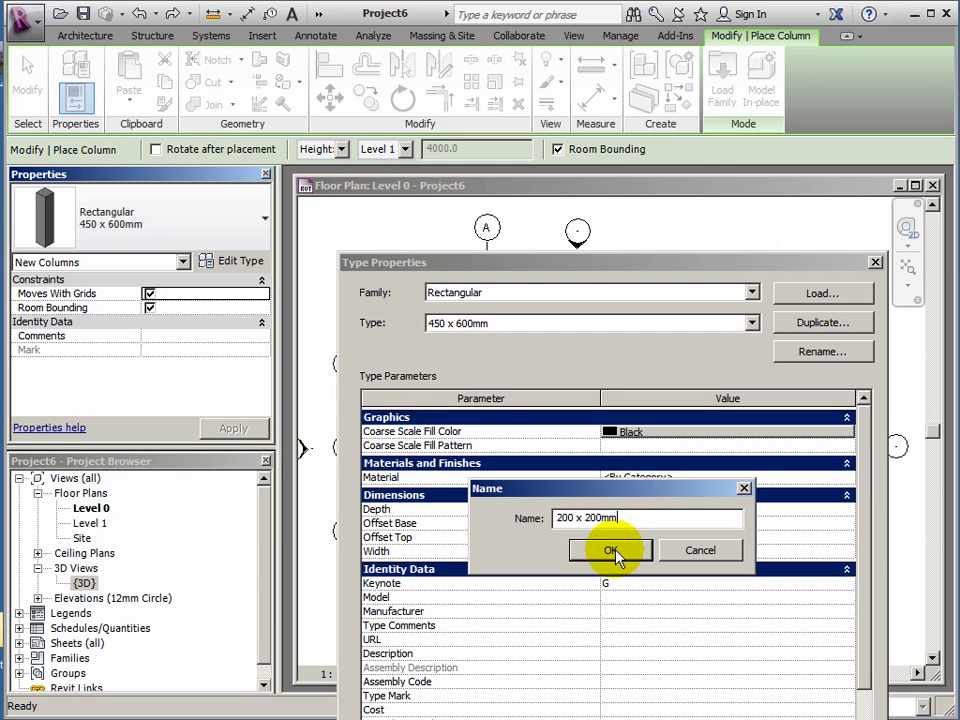
click(613, 553)
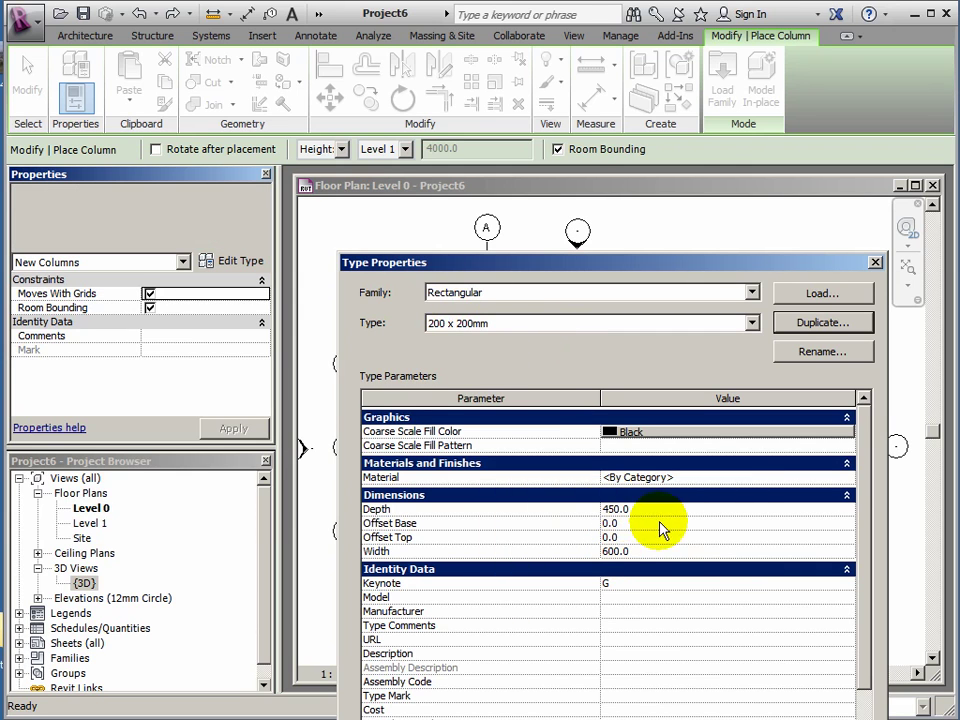
- Set the new type's Depth and Width to 200 and apply it
click(607, 509)
drag(614, 509, 598, 509)
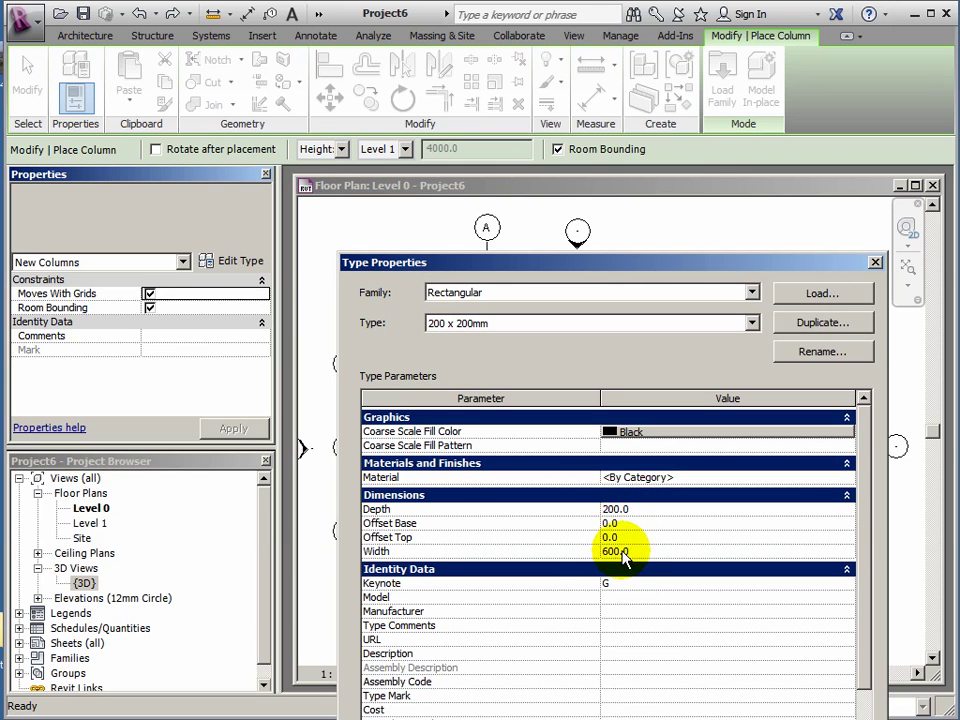
drag(608, 551, 583, 553)
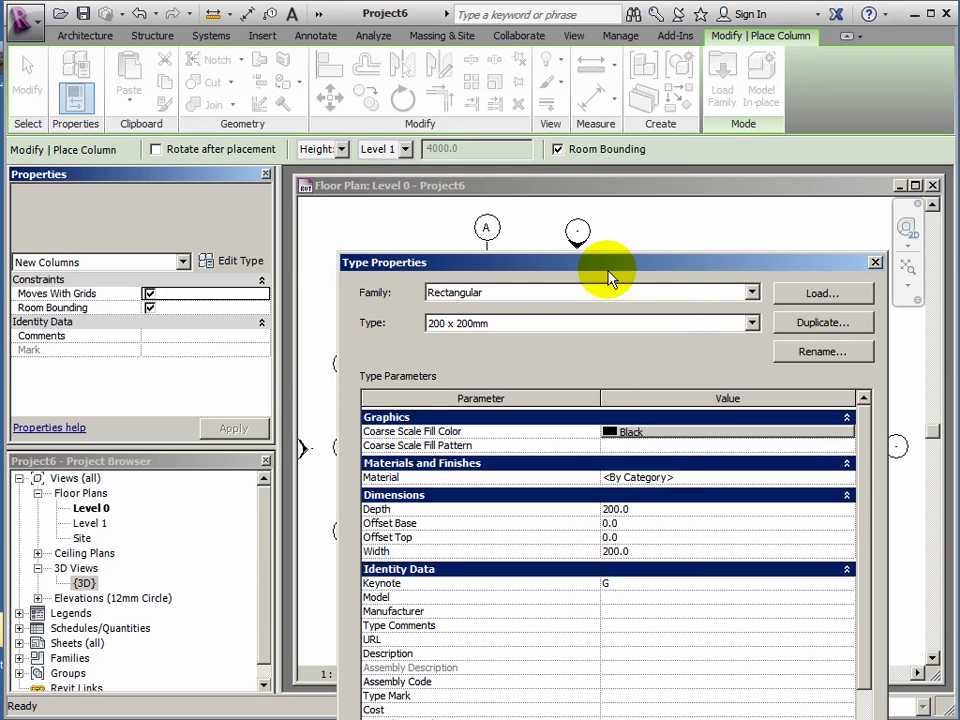
drag(609, 268, 495, 144)
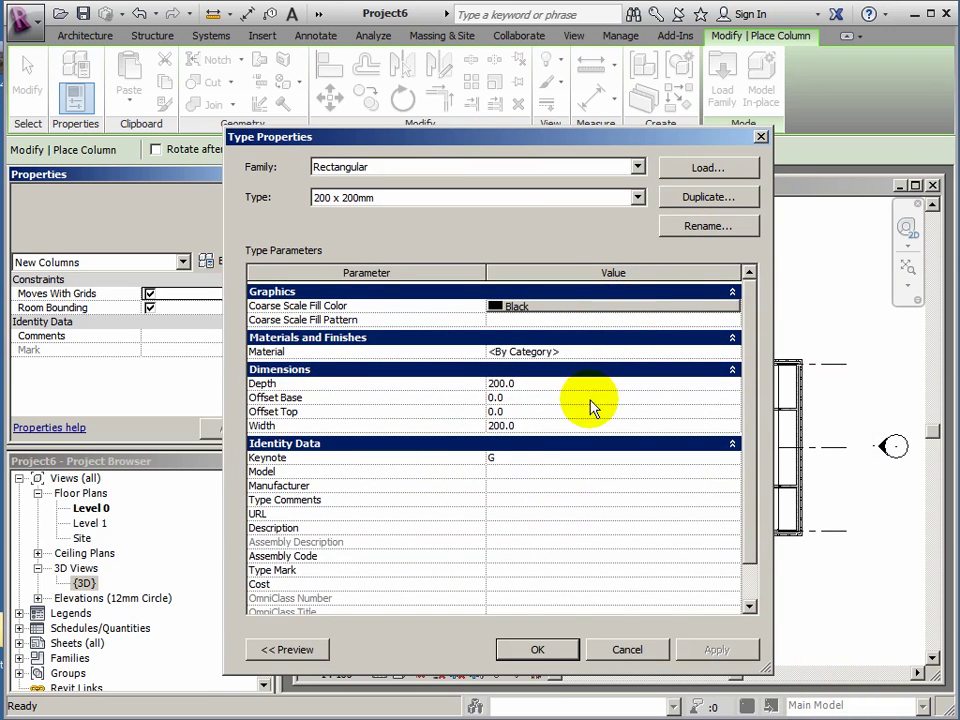
click(558, 649)
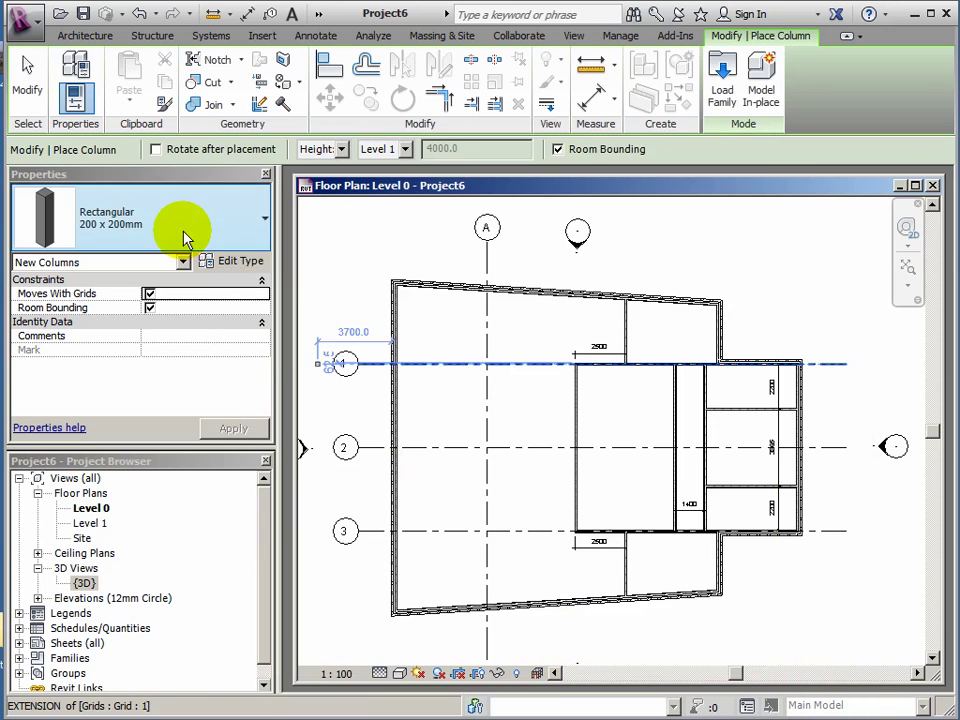
- Select the 200 x 200mm column type and place columns at grid intersections A/1 and A/2
click(265, 220)
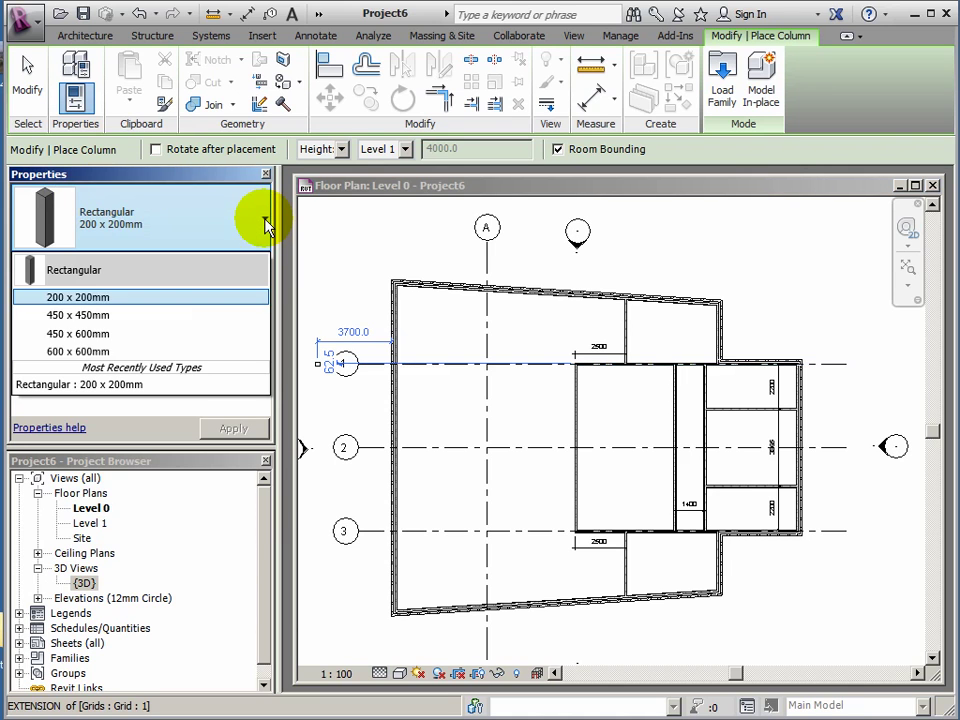
click(63, 300)
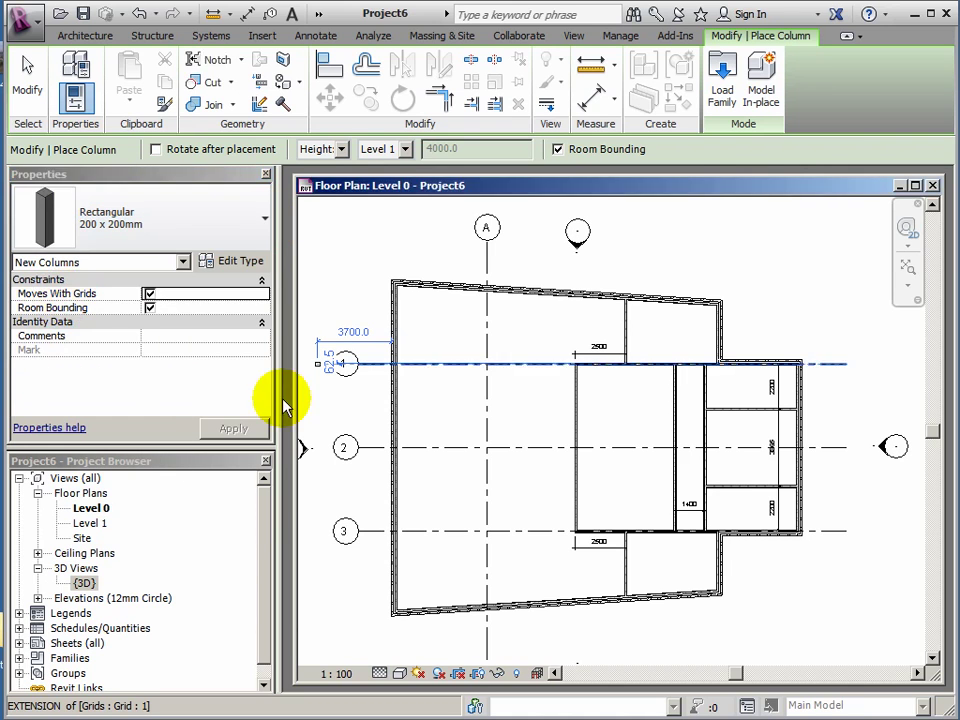
scroll(492, 376, up, 2)
scroll(480, 352, up, 4)
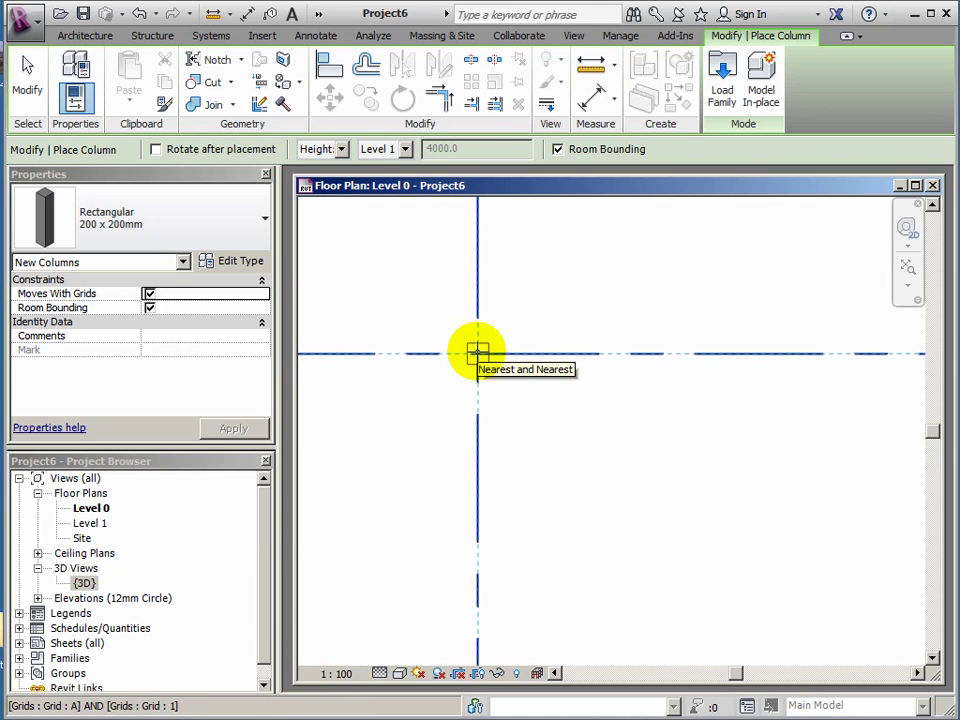
click(478, 352)
scroll(471, 456, down, 3)
scroll(497, 377, up, 2)
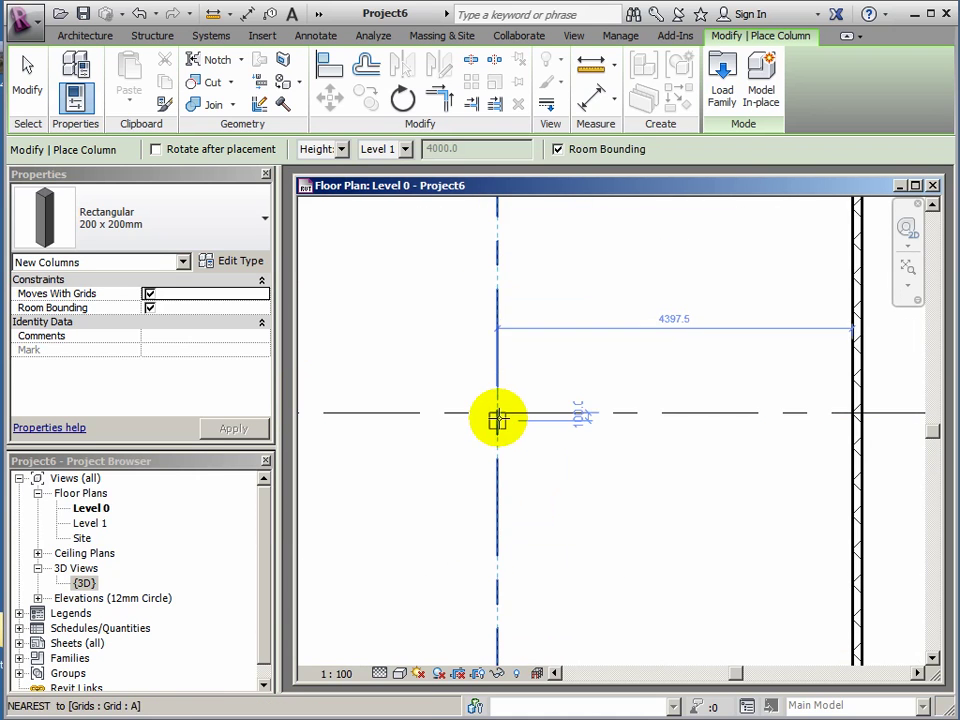
click(497, 412)
- Zoom out and pan to bring the whole floor plan back into view
scroll(572, 594, down, 1)
scroll(546, 428, down, 1)
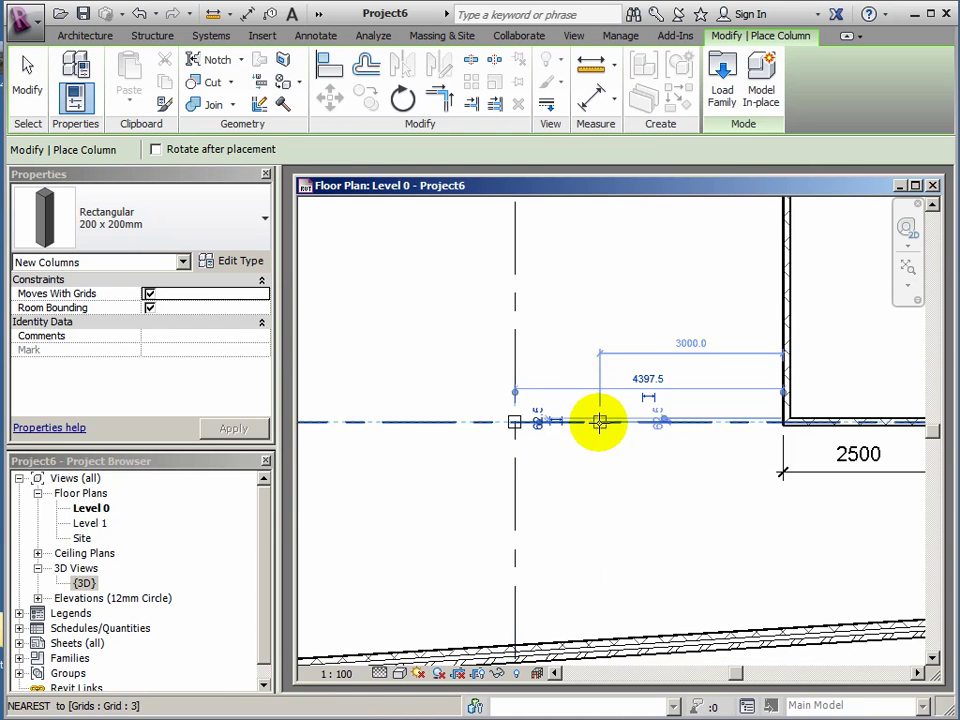
scroll(636, 333, down, 1)
scroll(630, 392, down, 2)
middle_drag(630, 392, 594, 521)
scroll(625, 455, down, 1)
scroll(624, 455, down, 2)
middle_drag(654, 435, 608, 418)
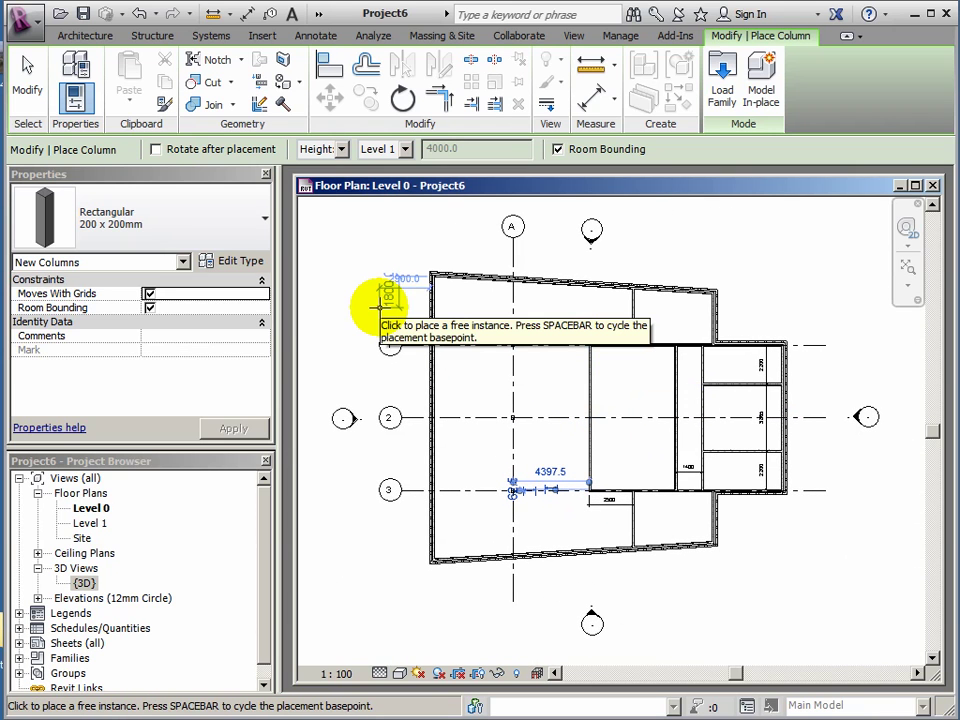